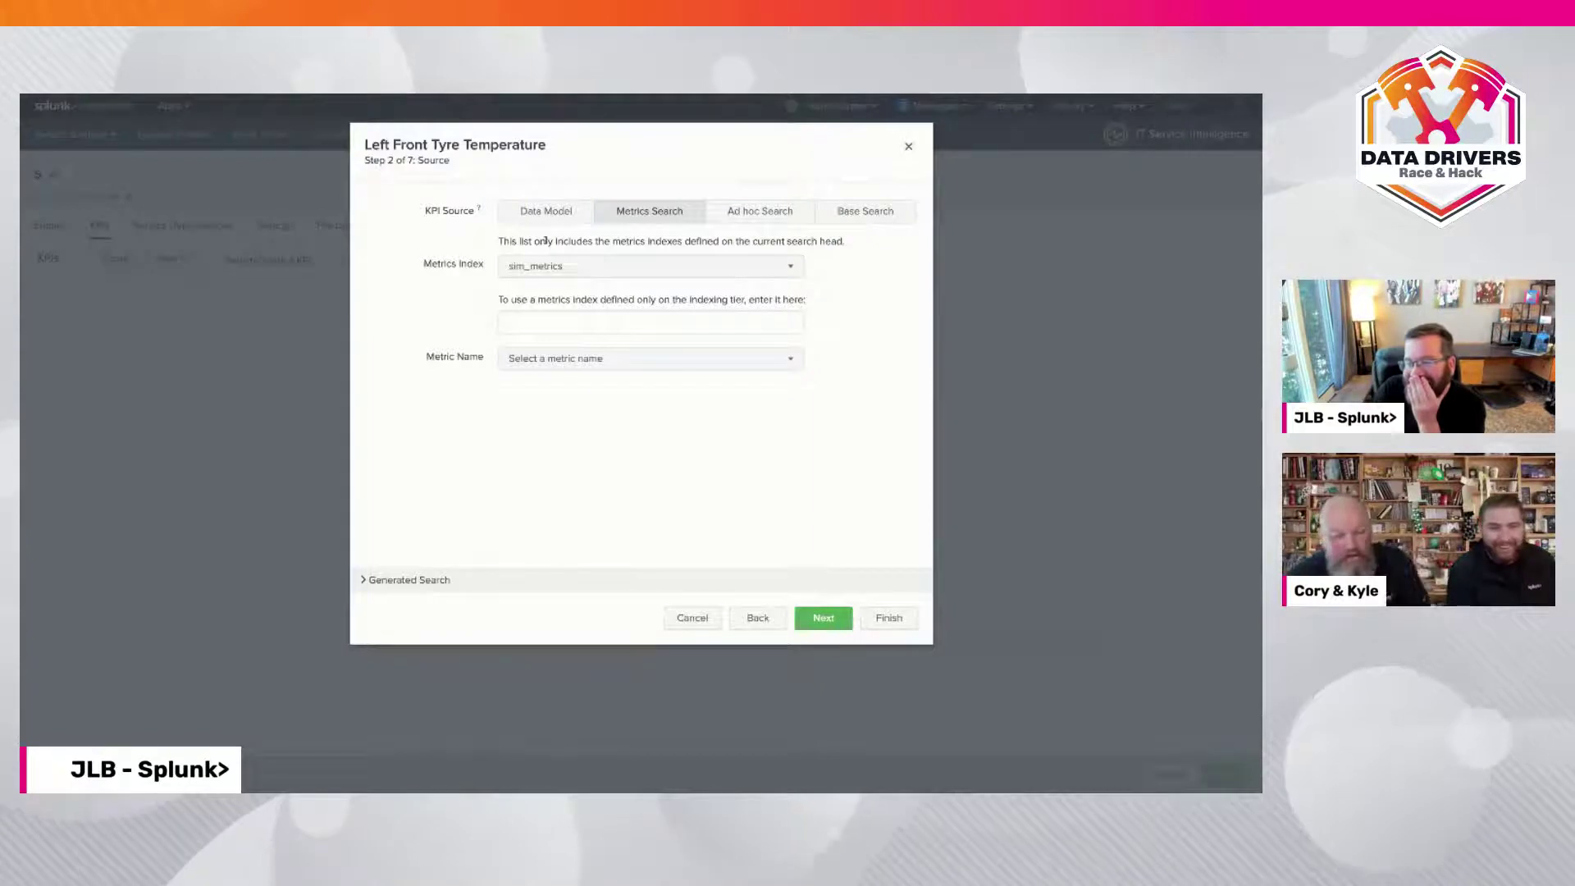
Examine the metric names available in the sim_metrics index for the left front tyre temperature KPI
left_click(607, 275)
left_click(537, 337)
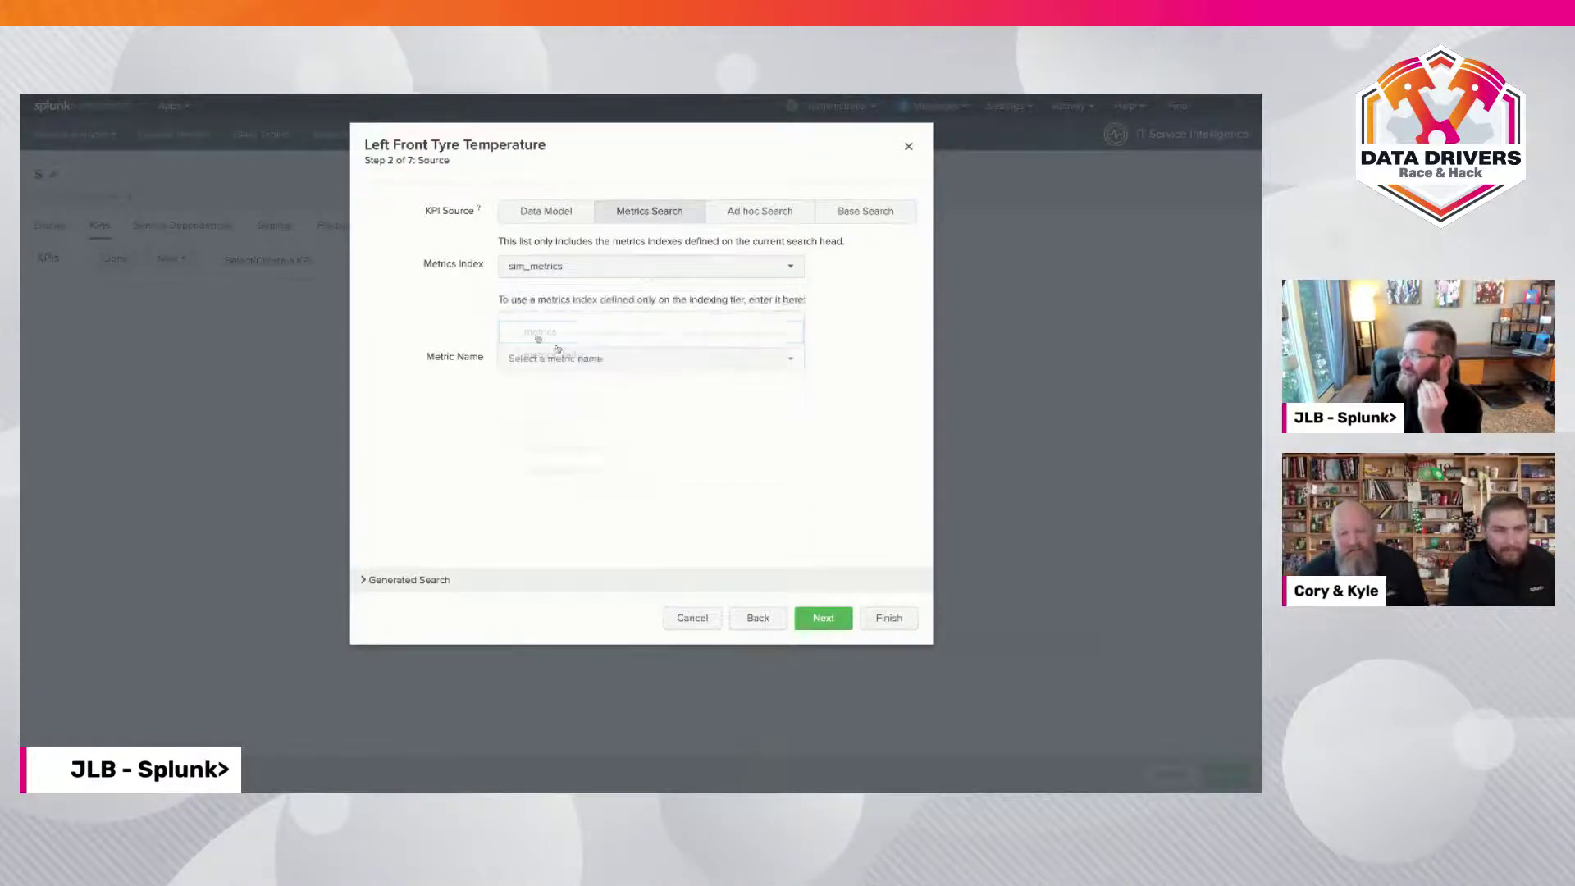
left_click(571, 359)
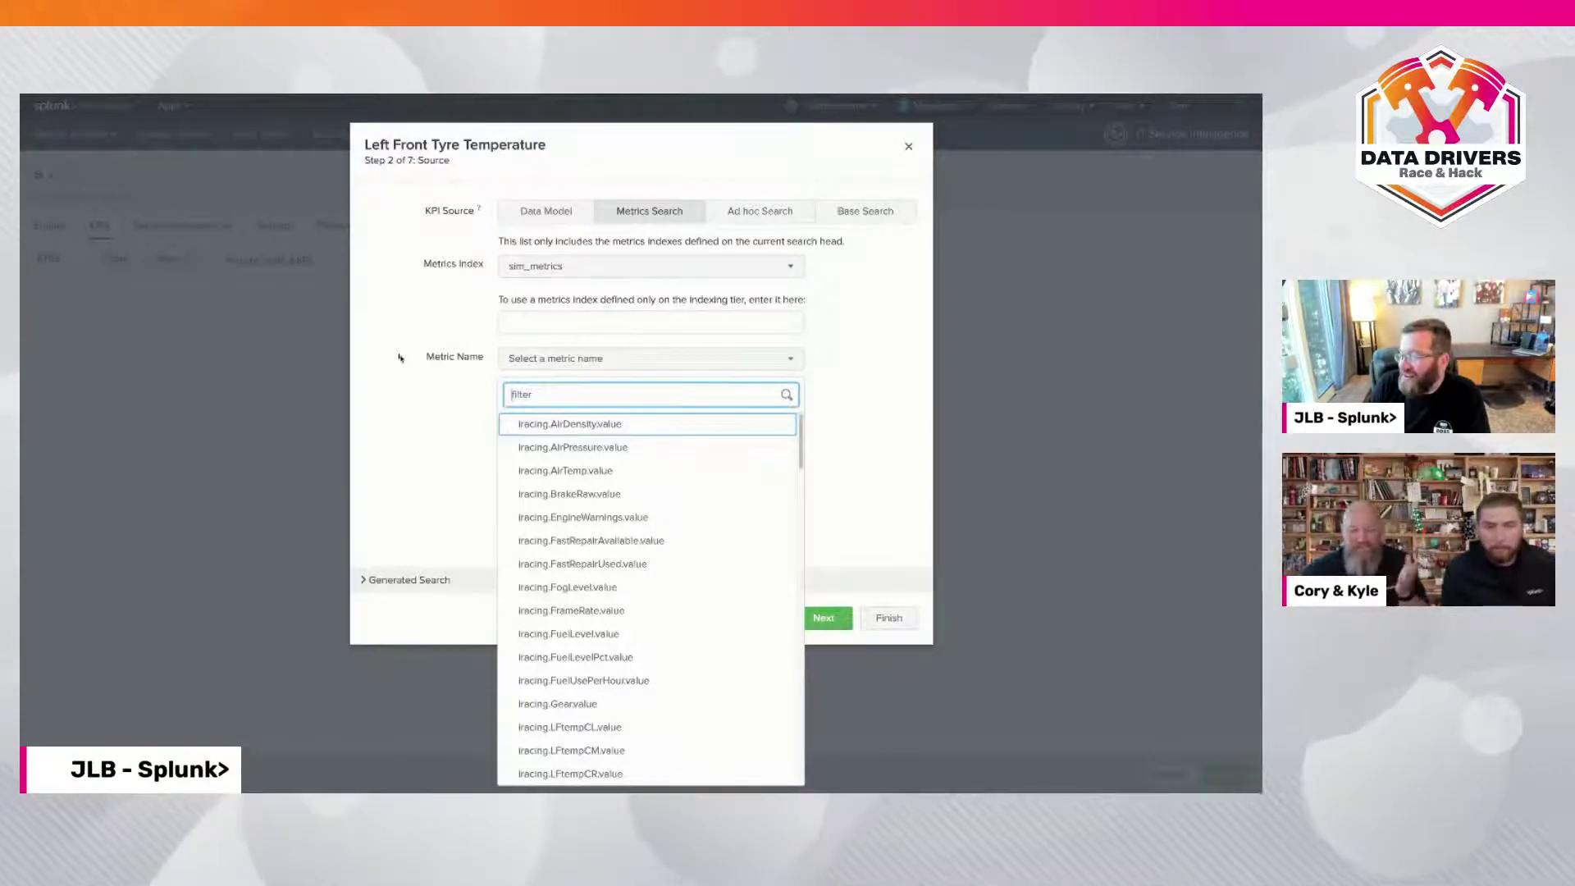
scroll(585, 512, "down", 4)
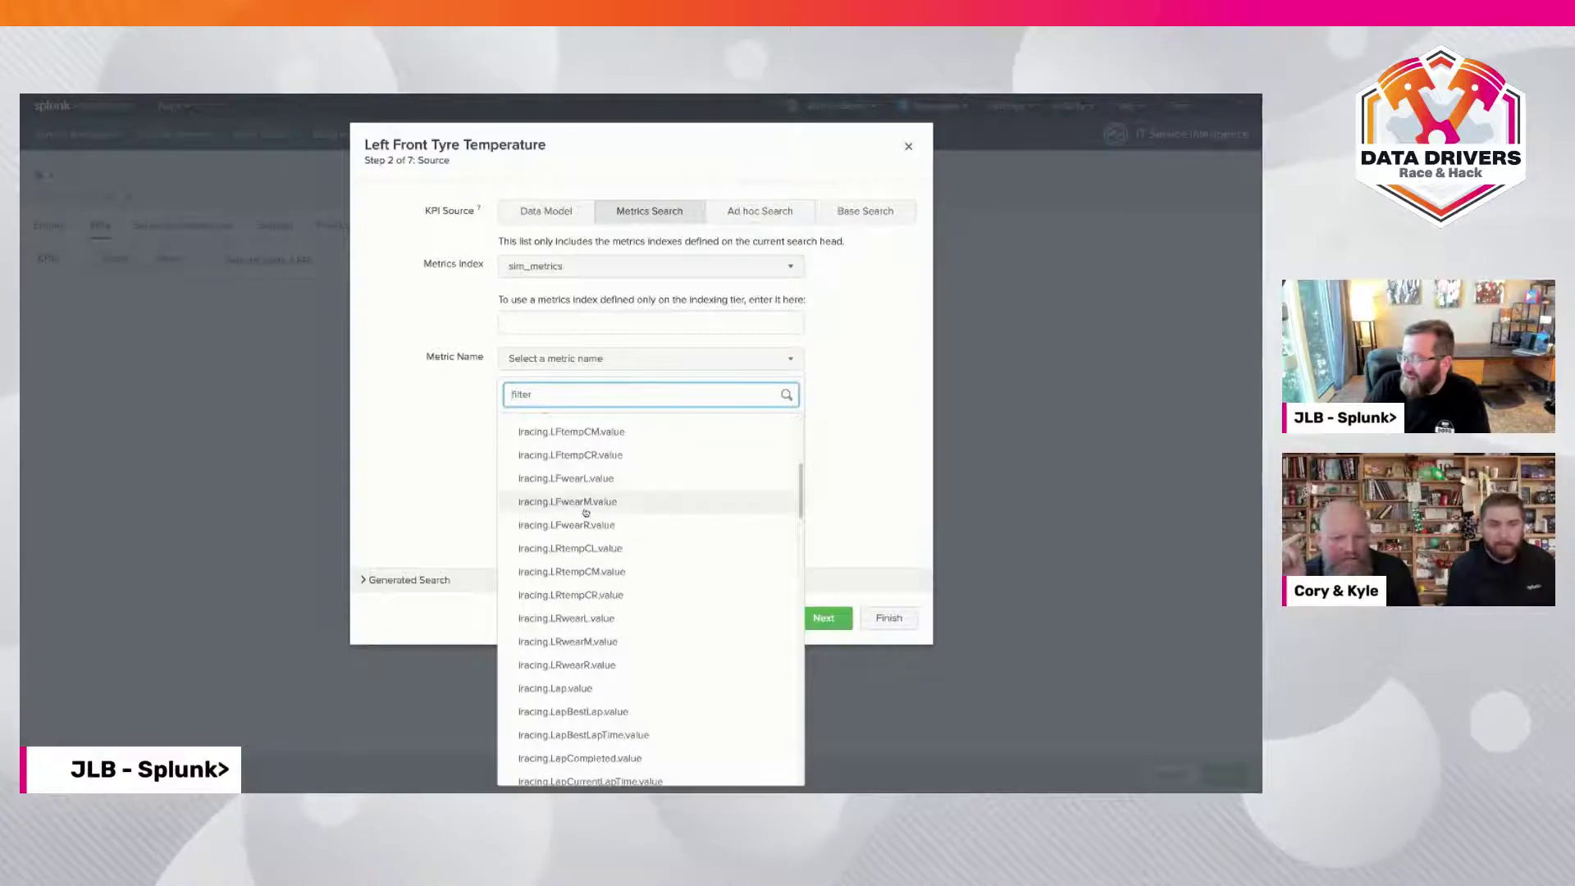
scroll(585, 512, "down", 3)
scroll(584, 512, "down", 3)
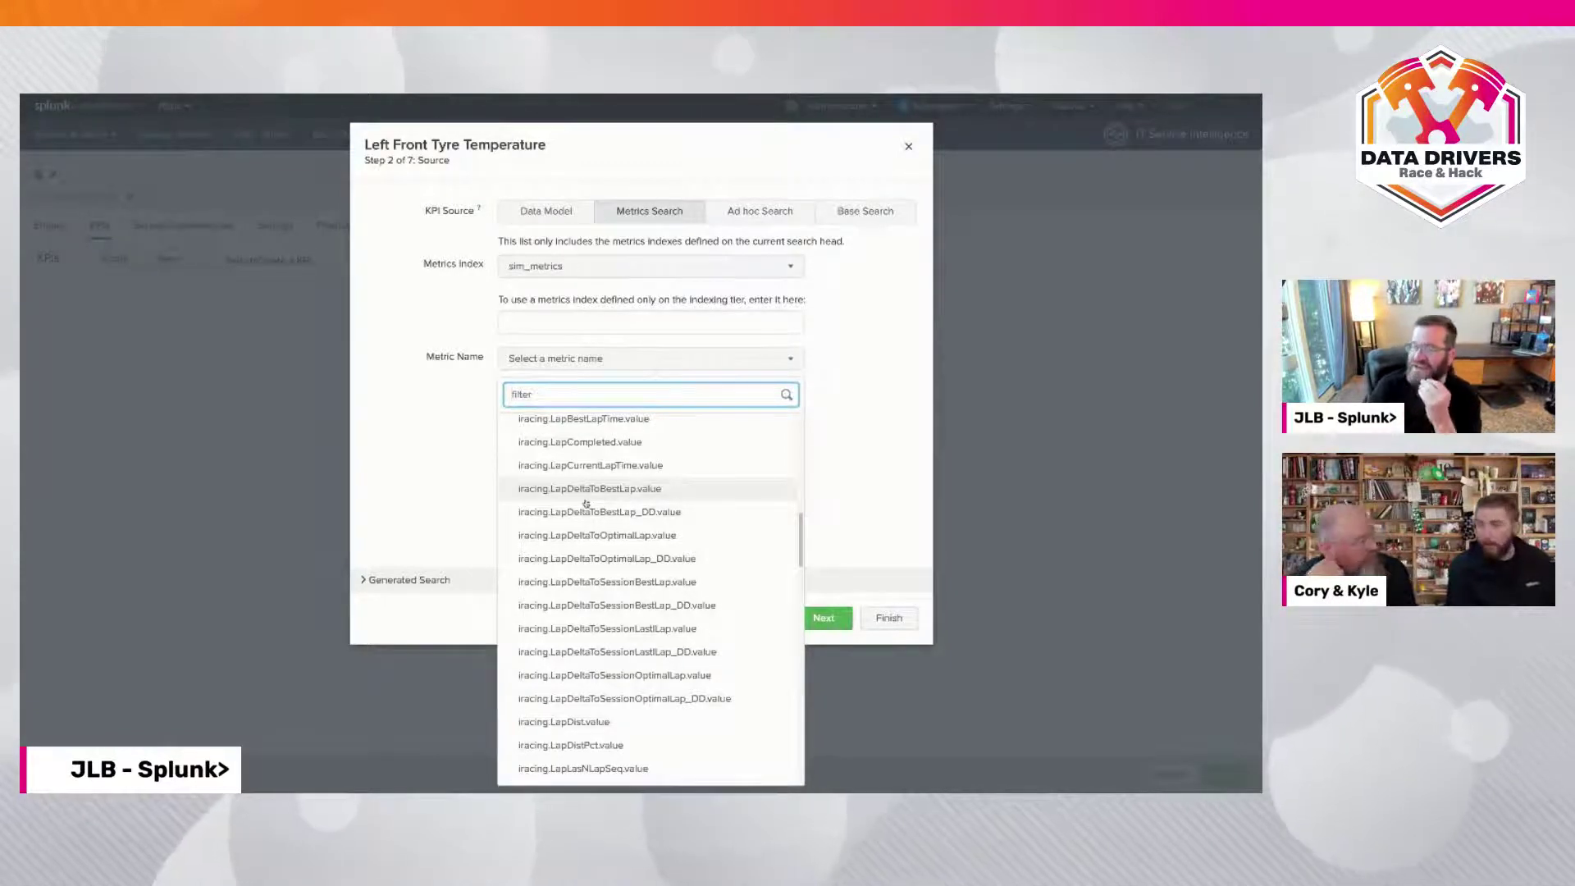
scroll(591, 542, "down", 3)
scroll(542, 654, "down", 3)
scroll(548, 644, "up", 10)
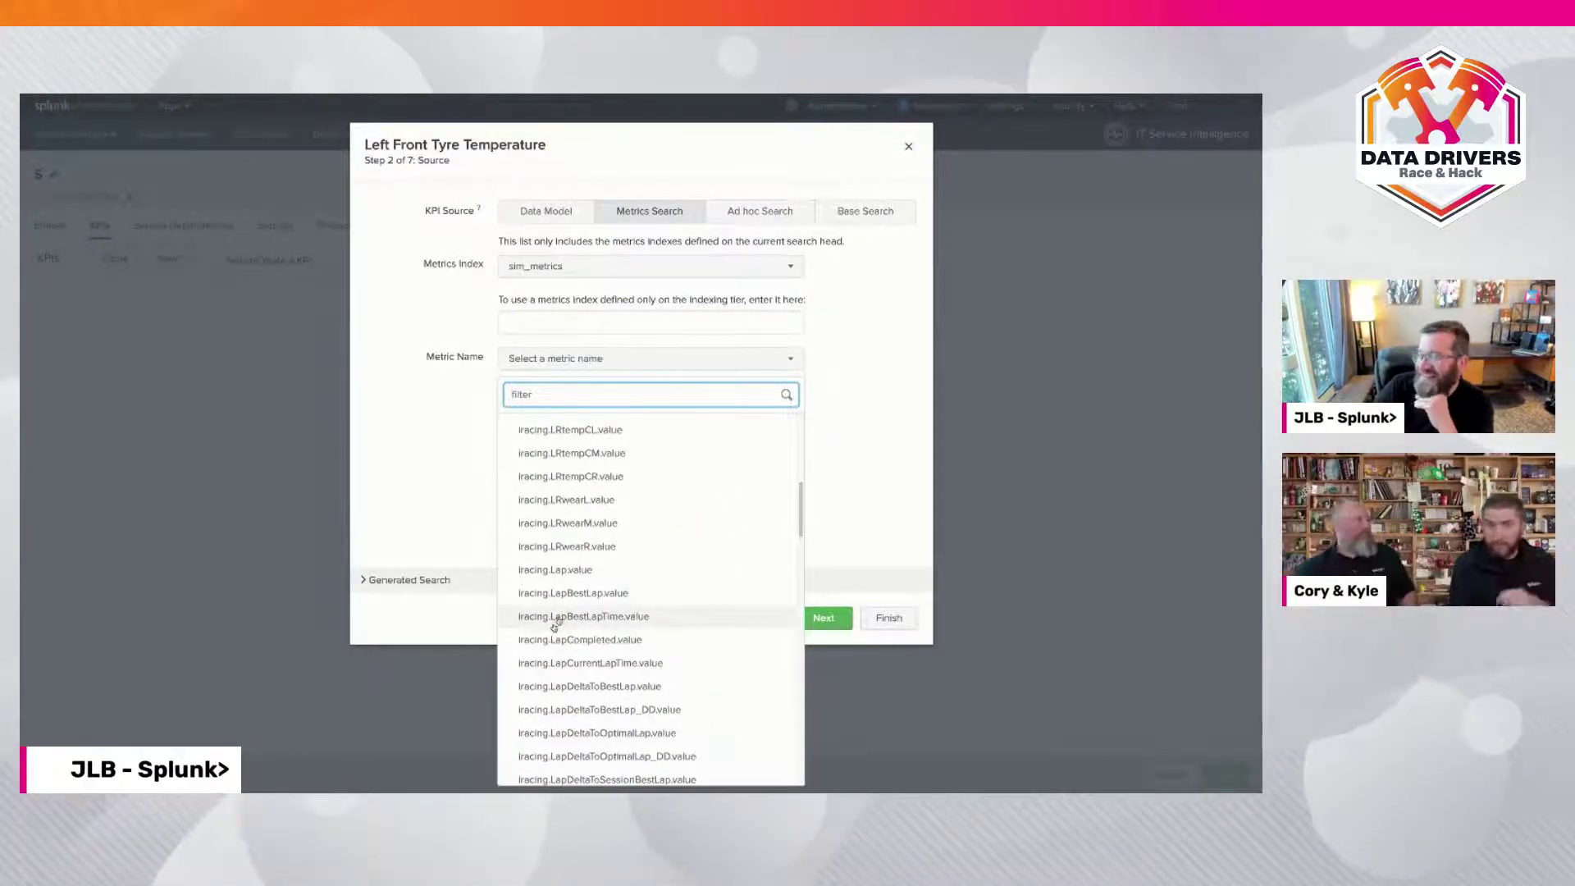
scroll(554, 627, "up", 8)
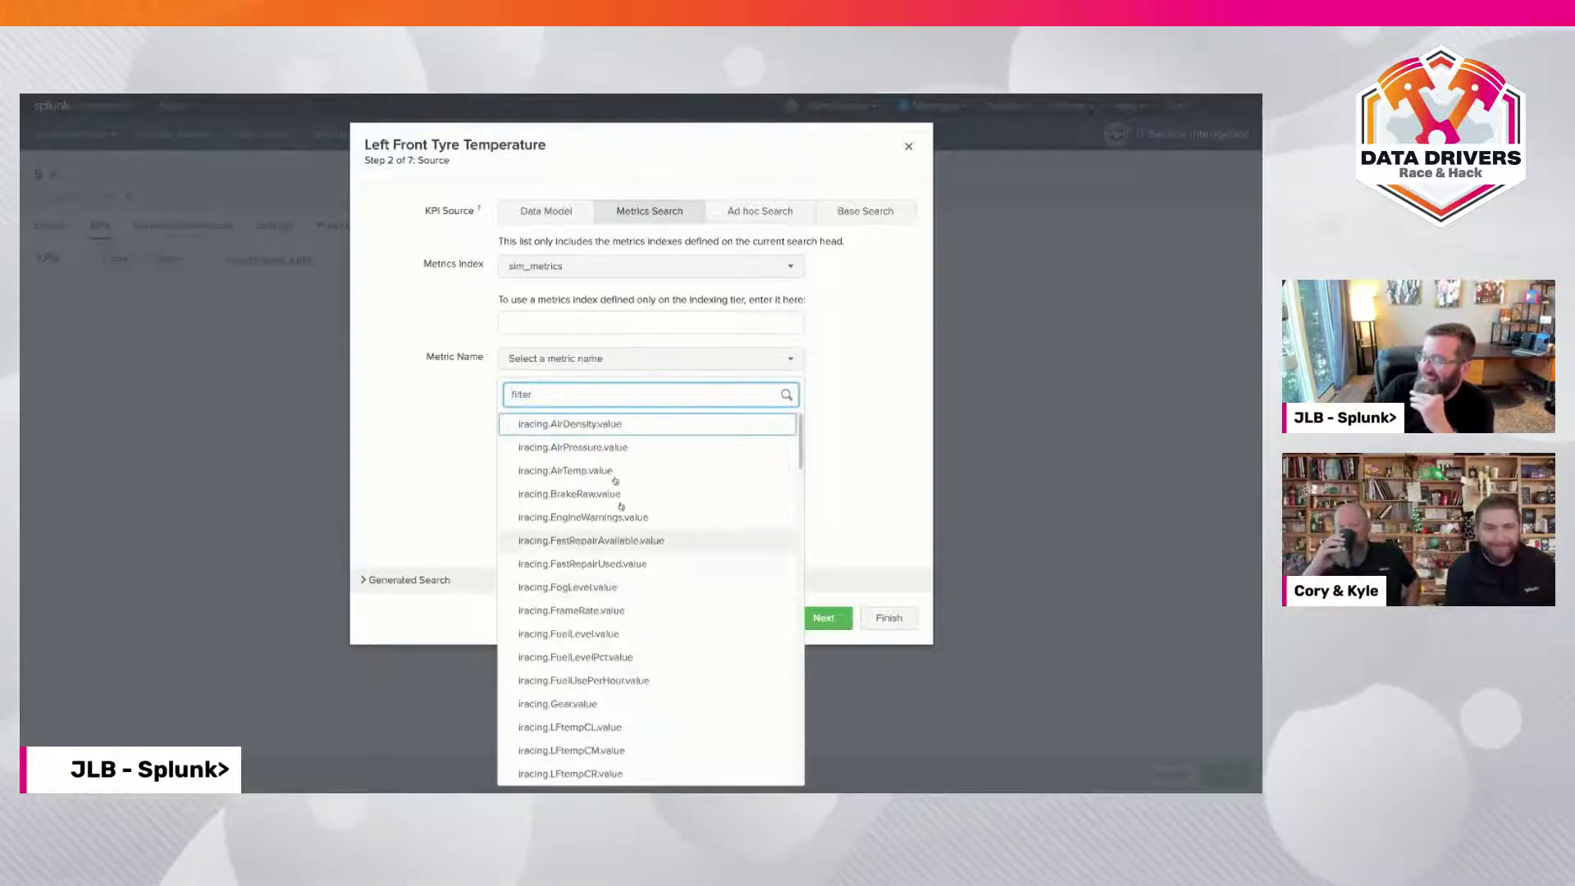
left_click(457, 421)
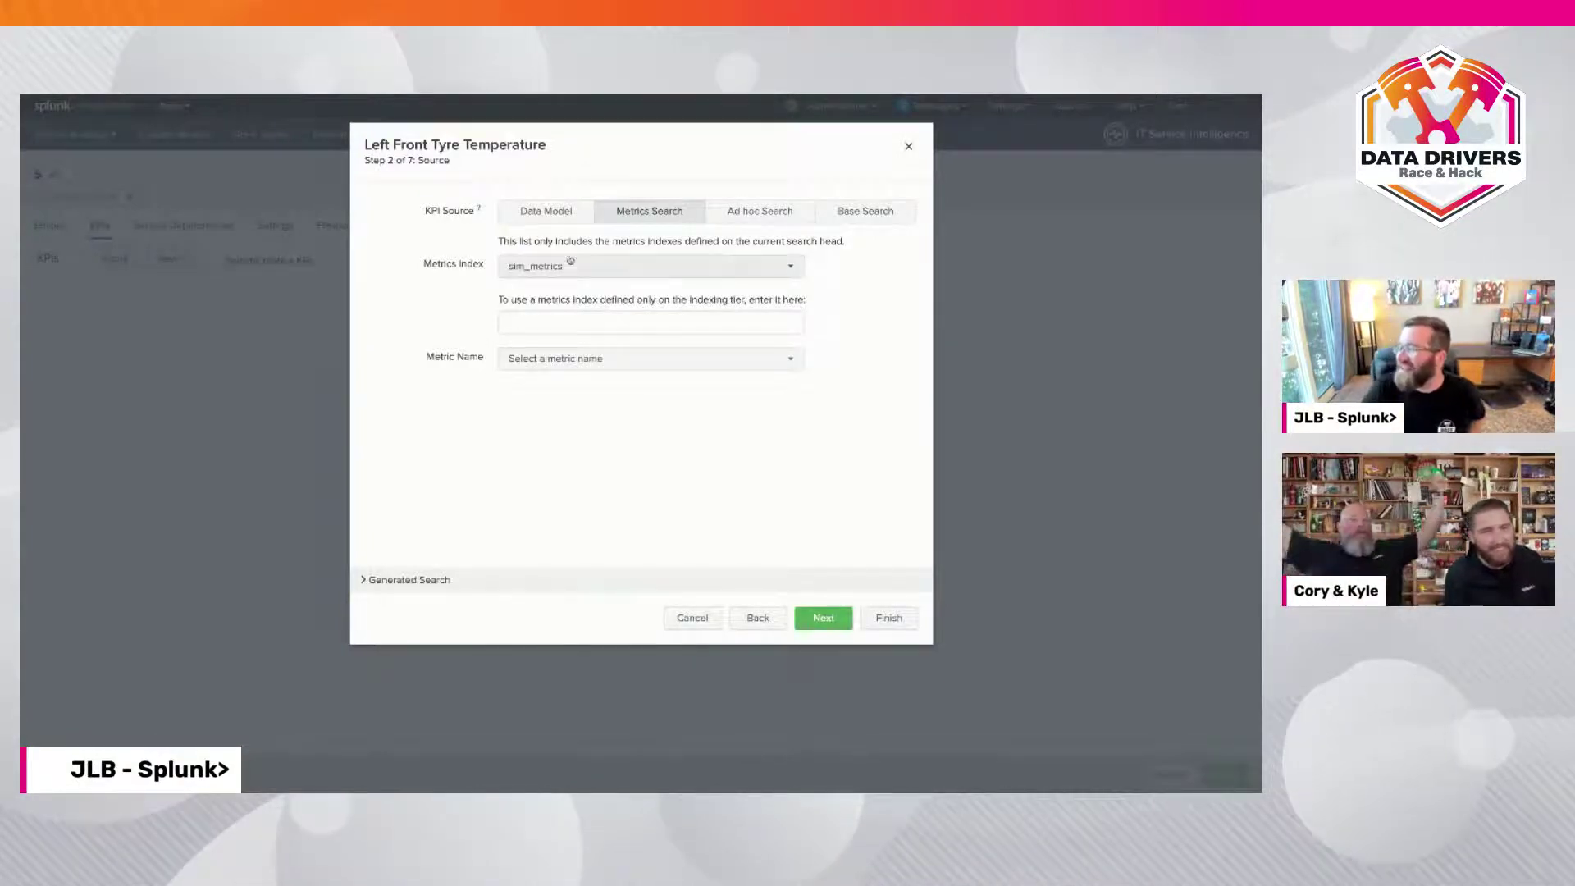
Choose iracing.LFtempCM.value as the KPI's metric and continue past the entity options without splitting by entity
left_click(558, 359)
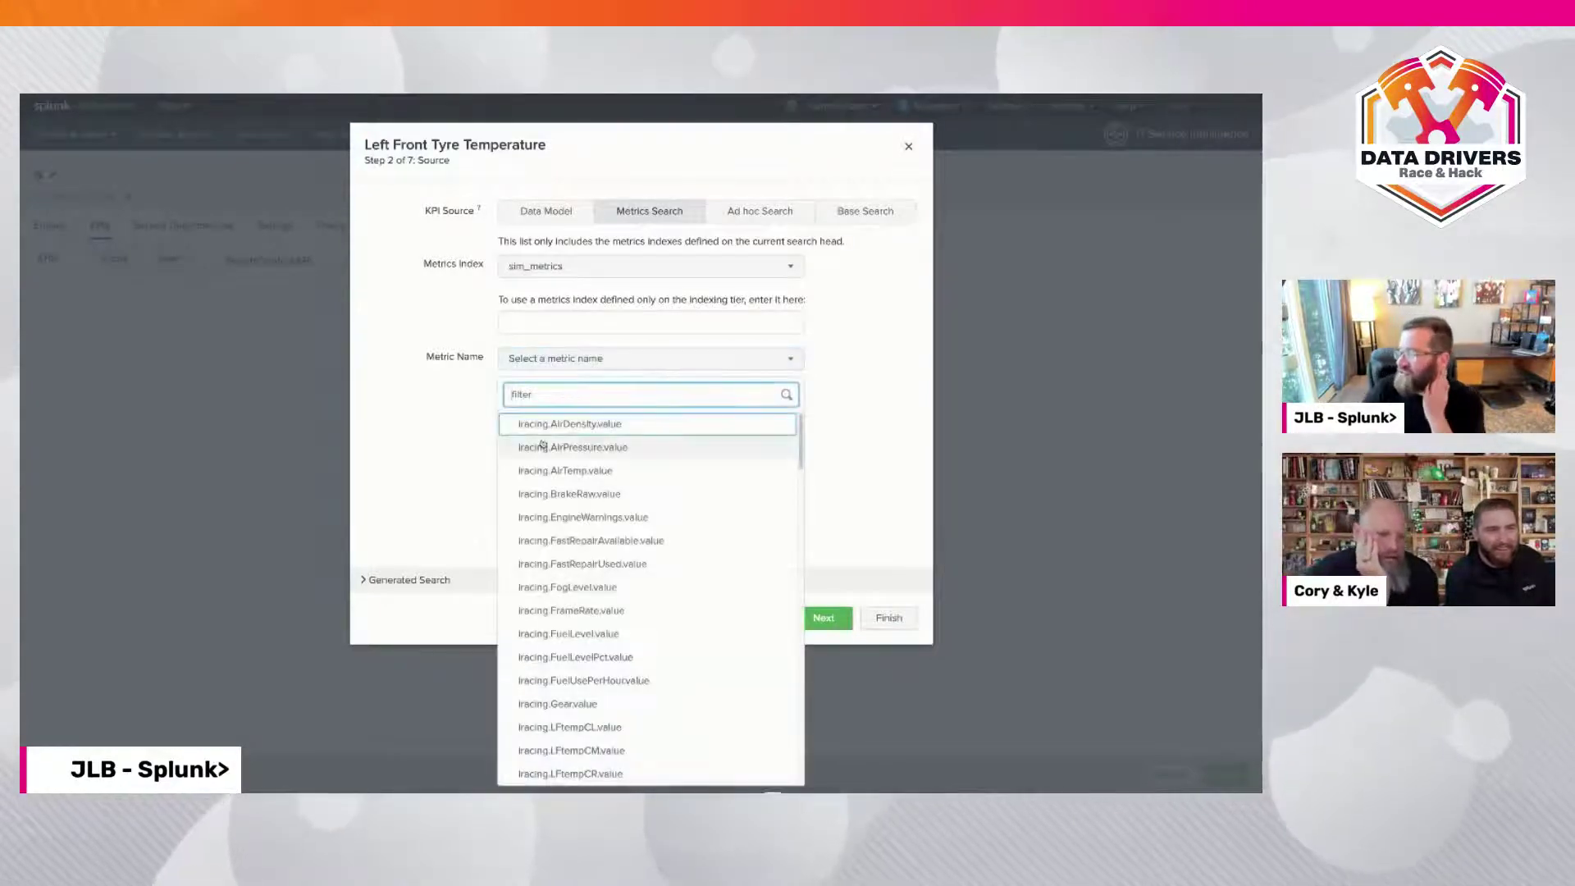
scroll(542, 459, "down", 3)
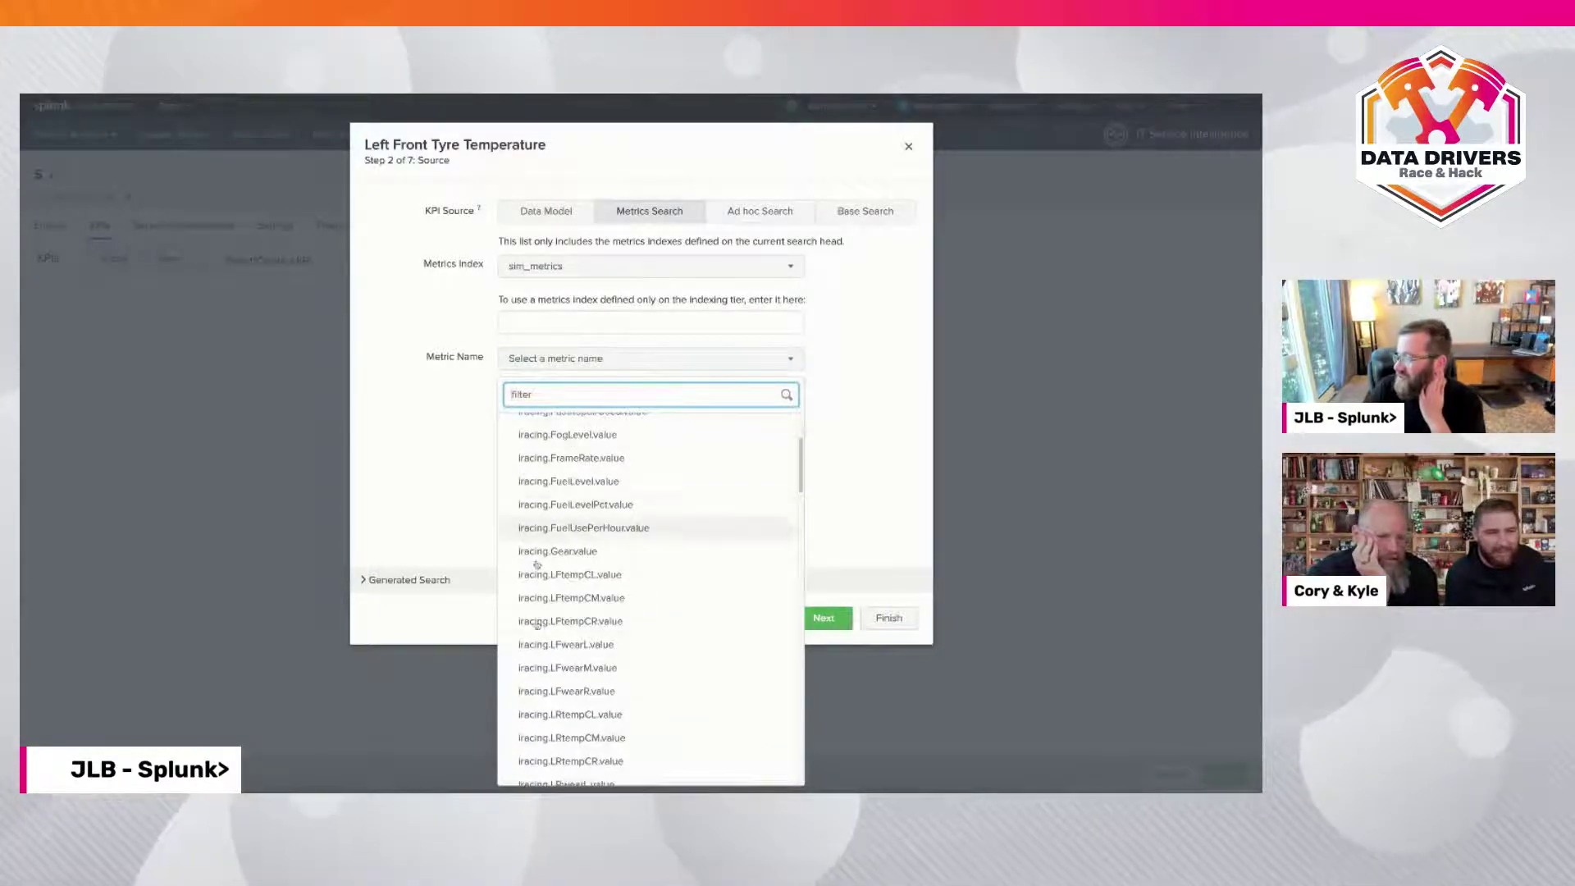
scroll(586, 589, "down", 1)
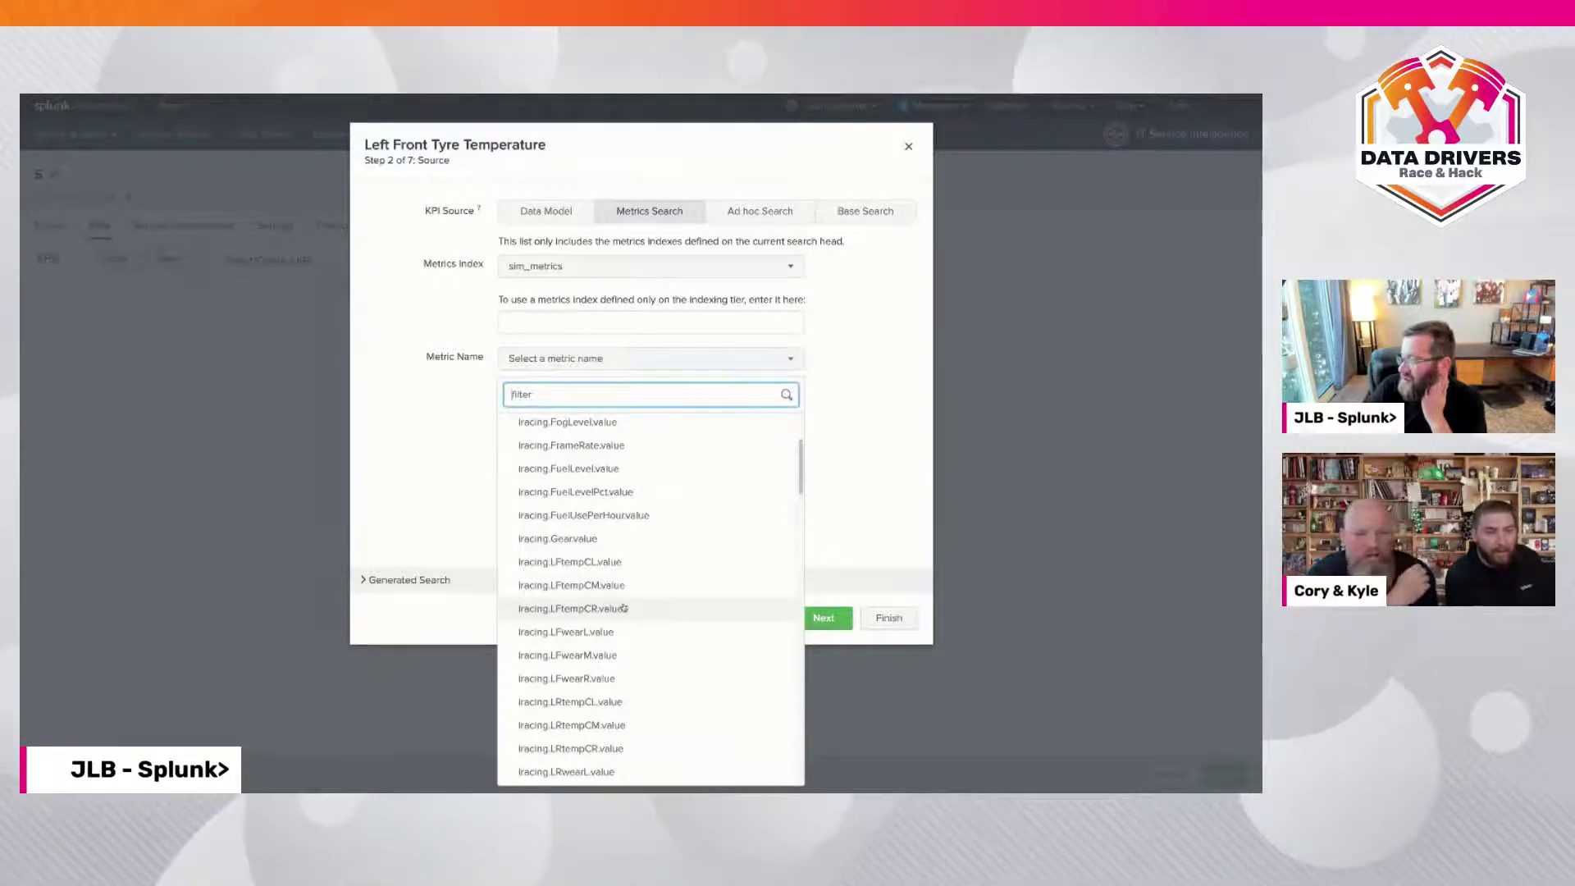
left_click(630, 587)
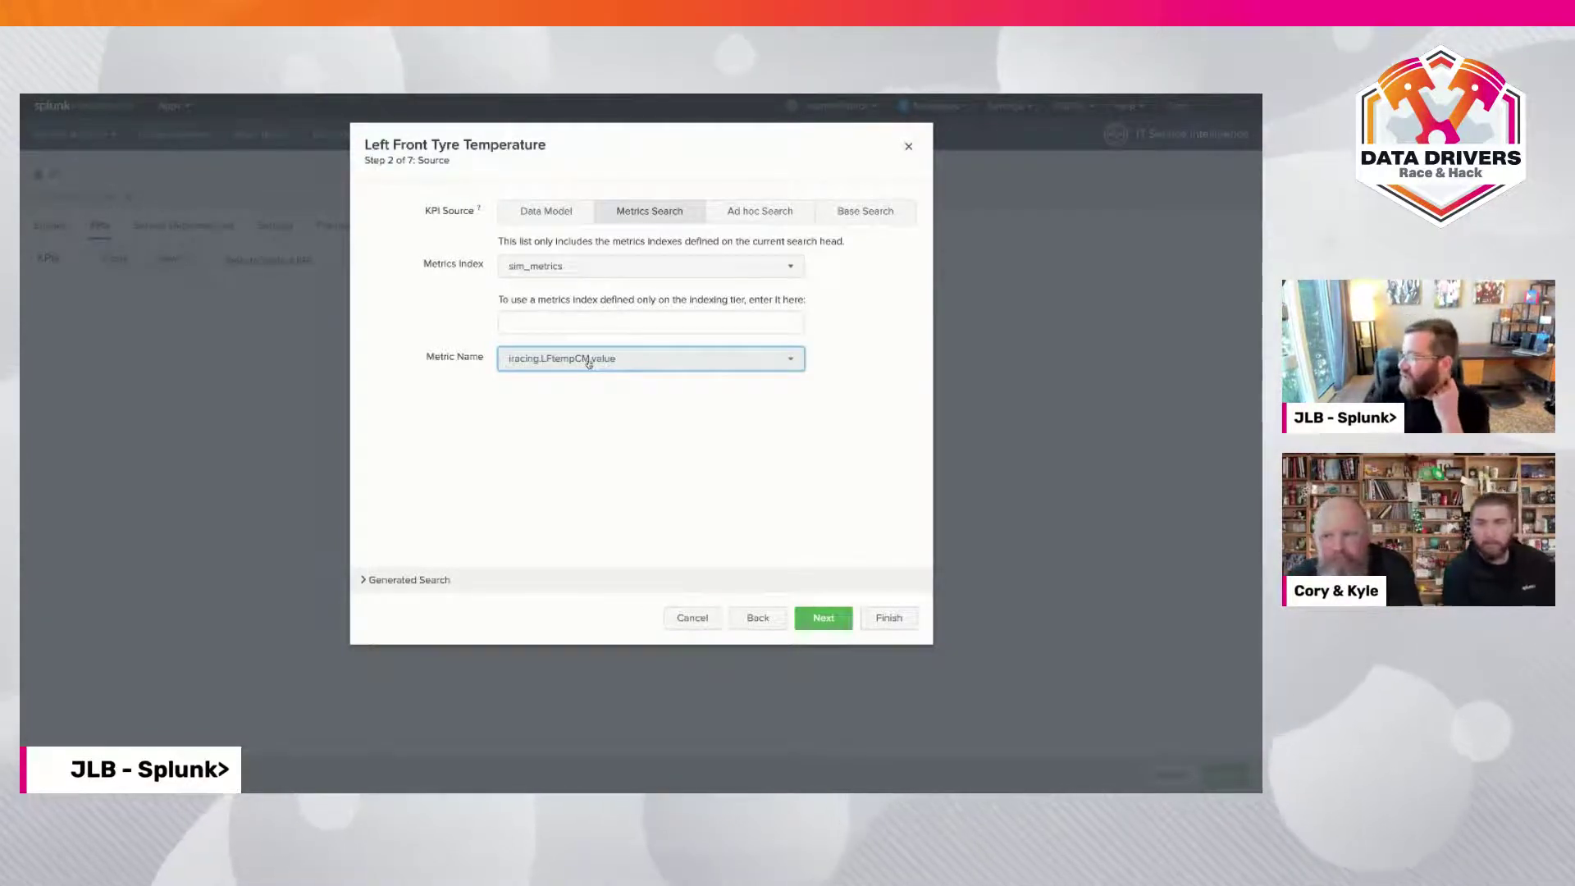
left_click(816, 618)
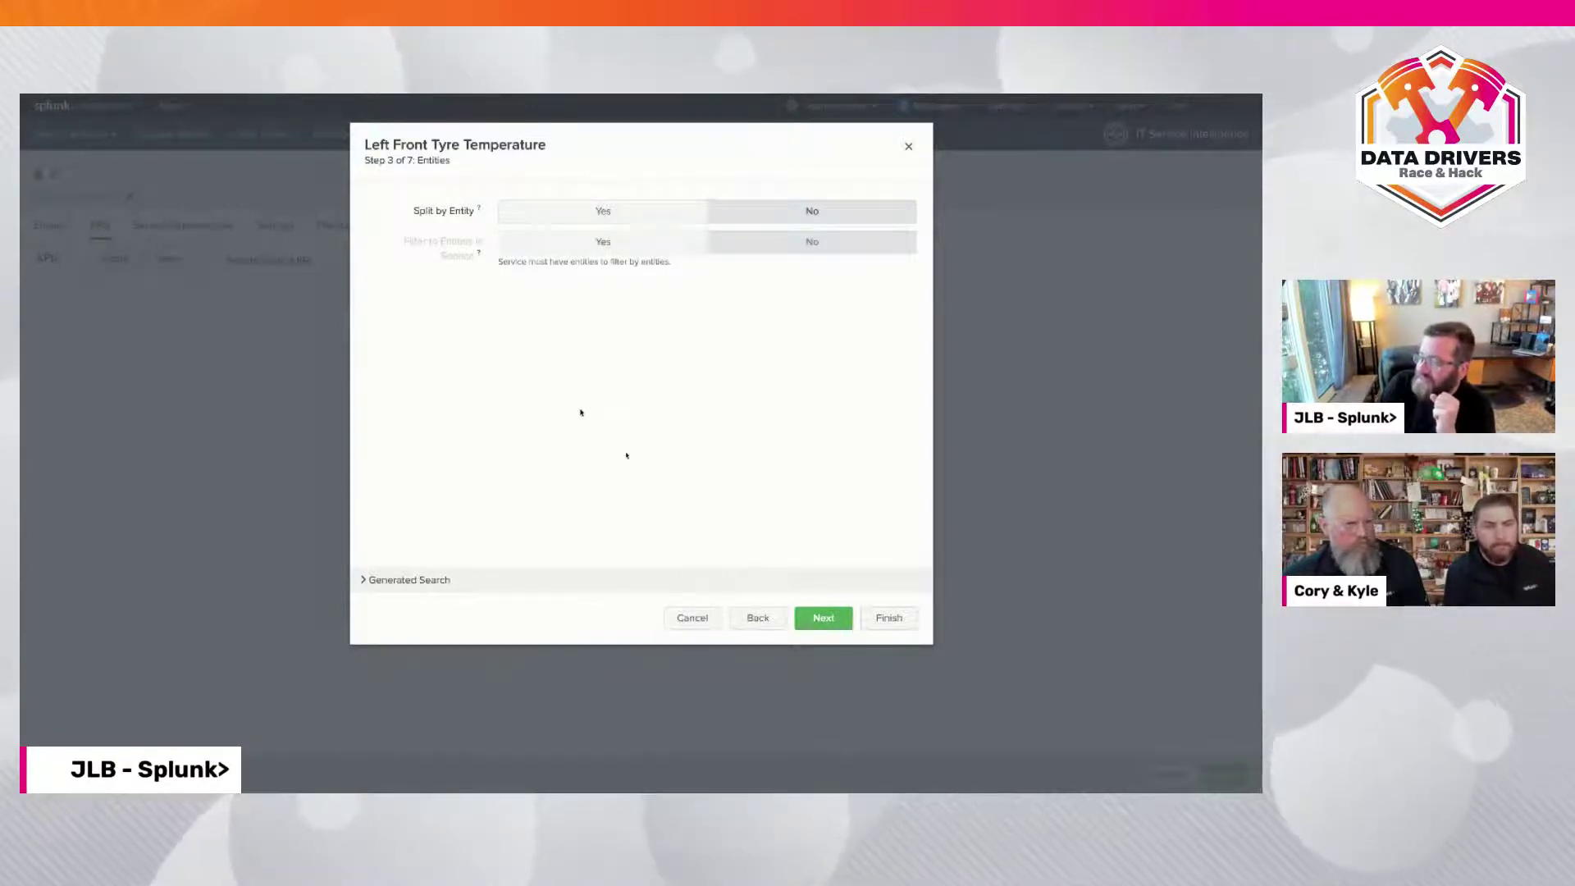
left_click(824, 618)
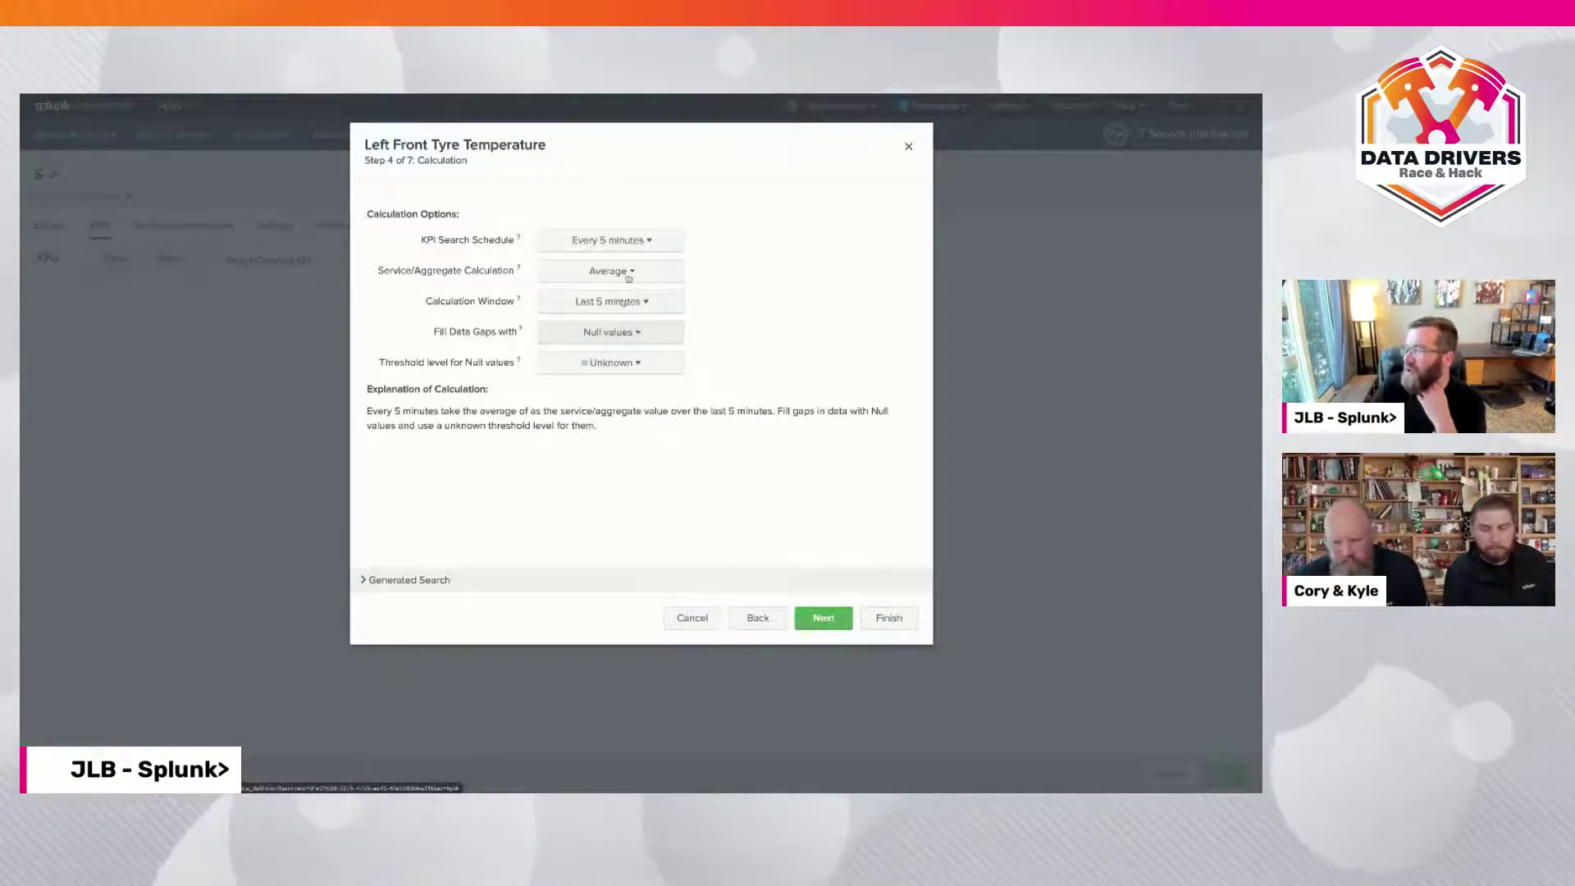
Configure the KPI calculation to run every minute, using the average over the last minute, and proceed to the optional setup
left_click(615, 239)
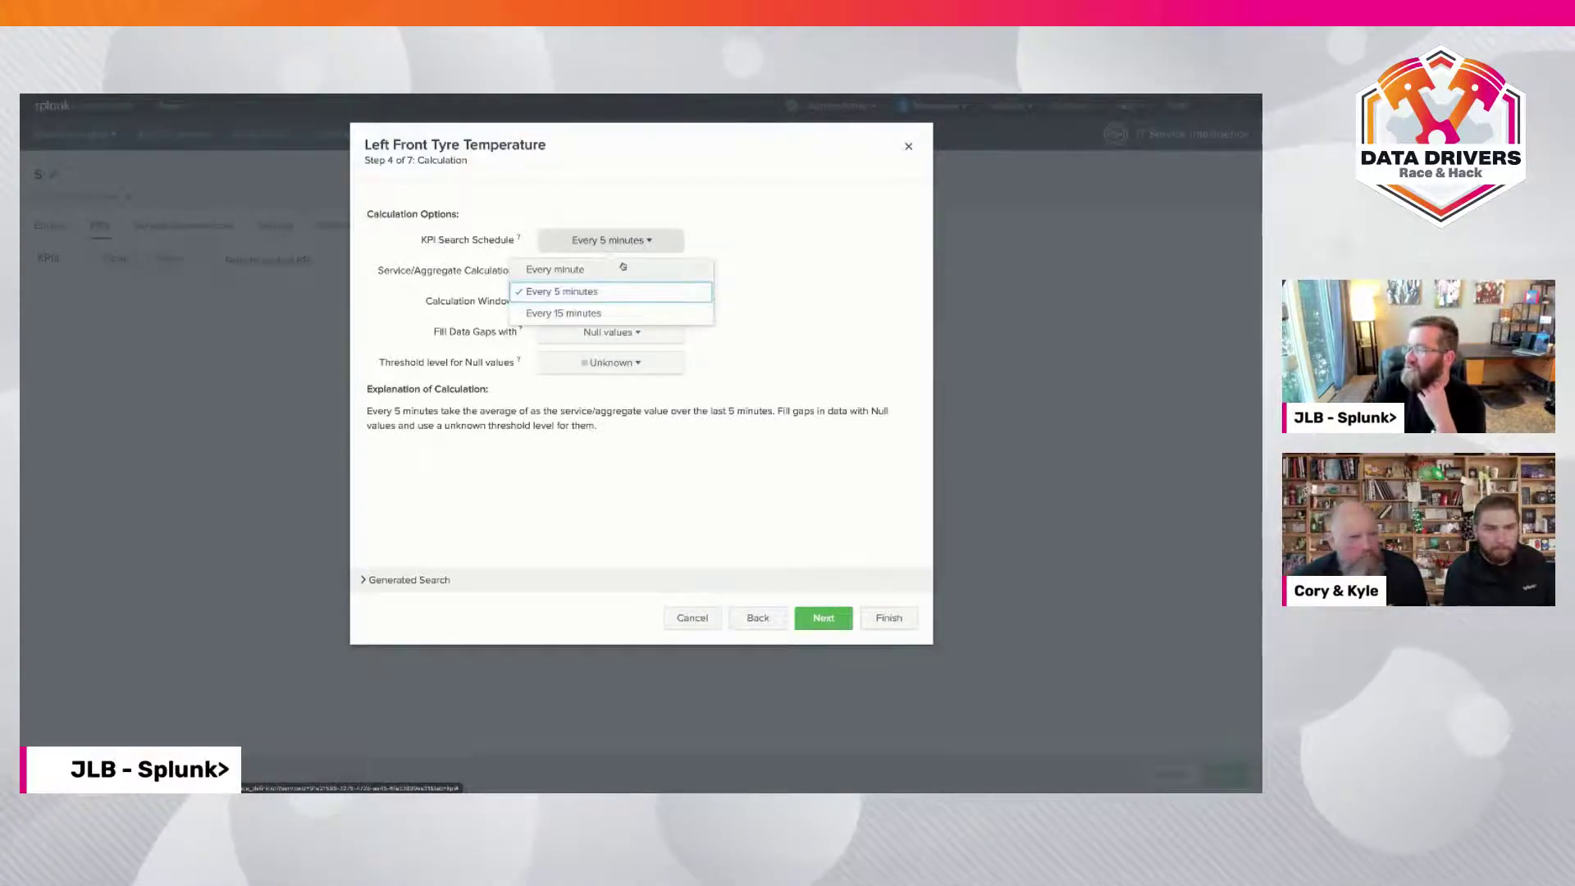
left_click(623, 267)
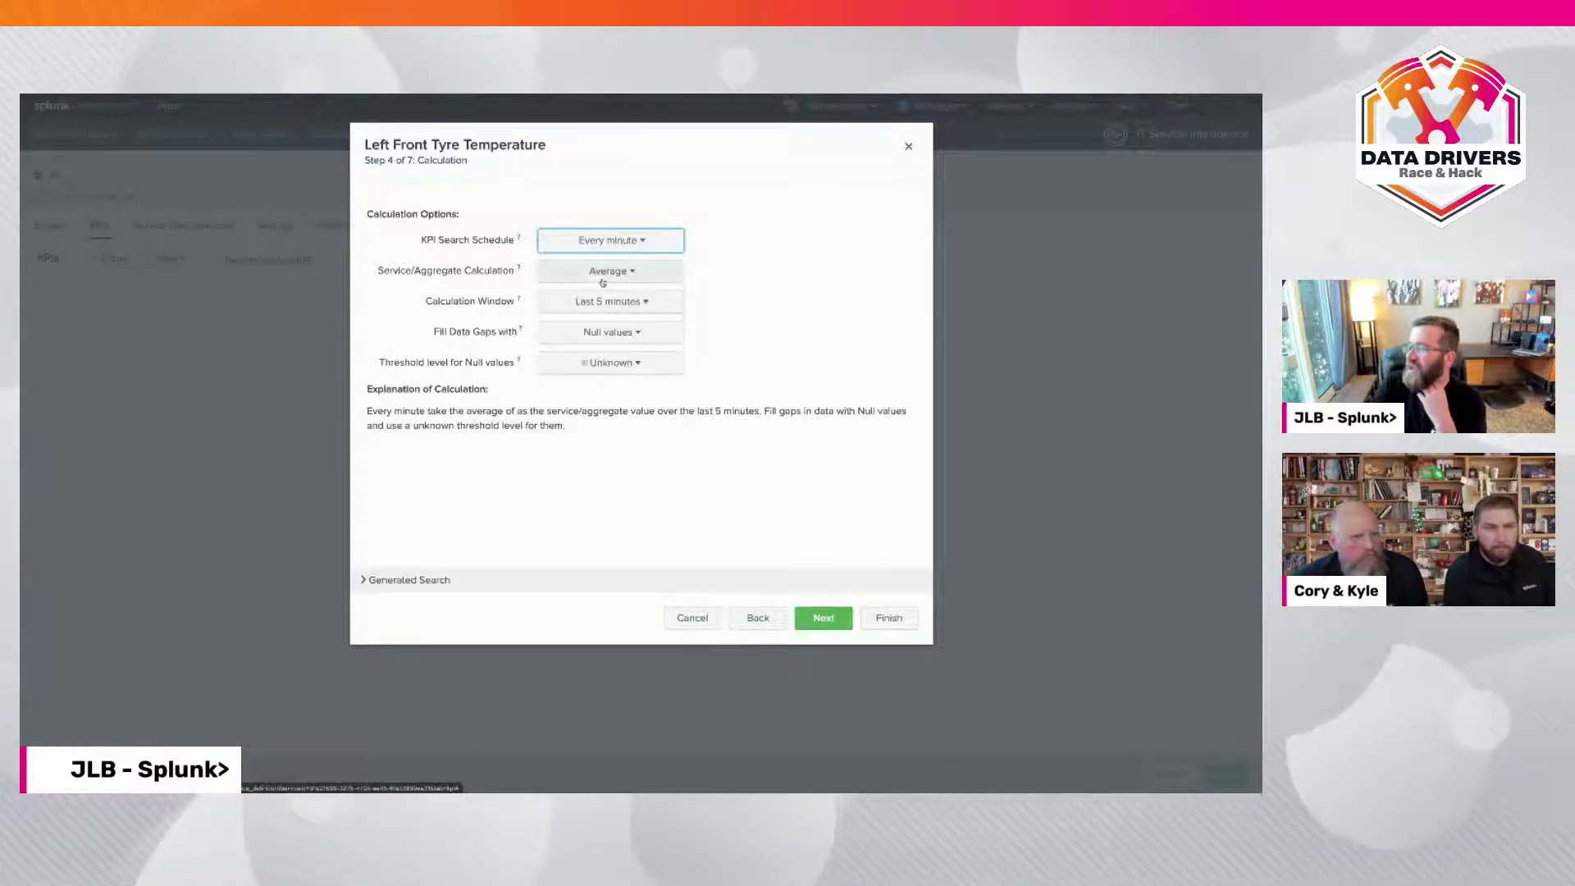
left_click(603, 277)
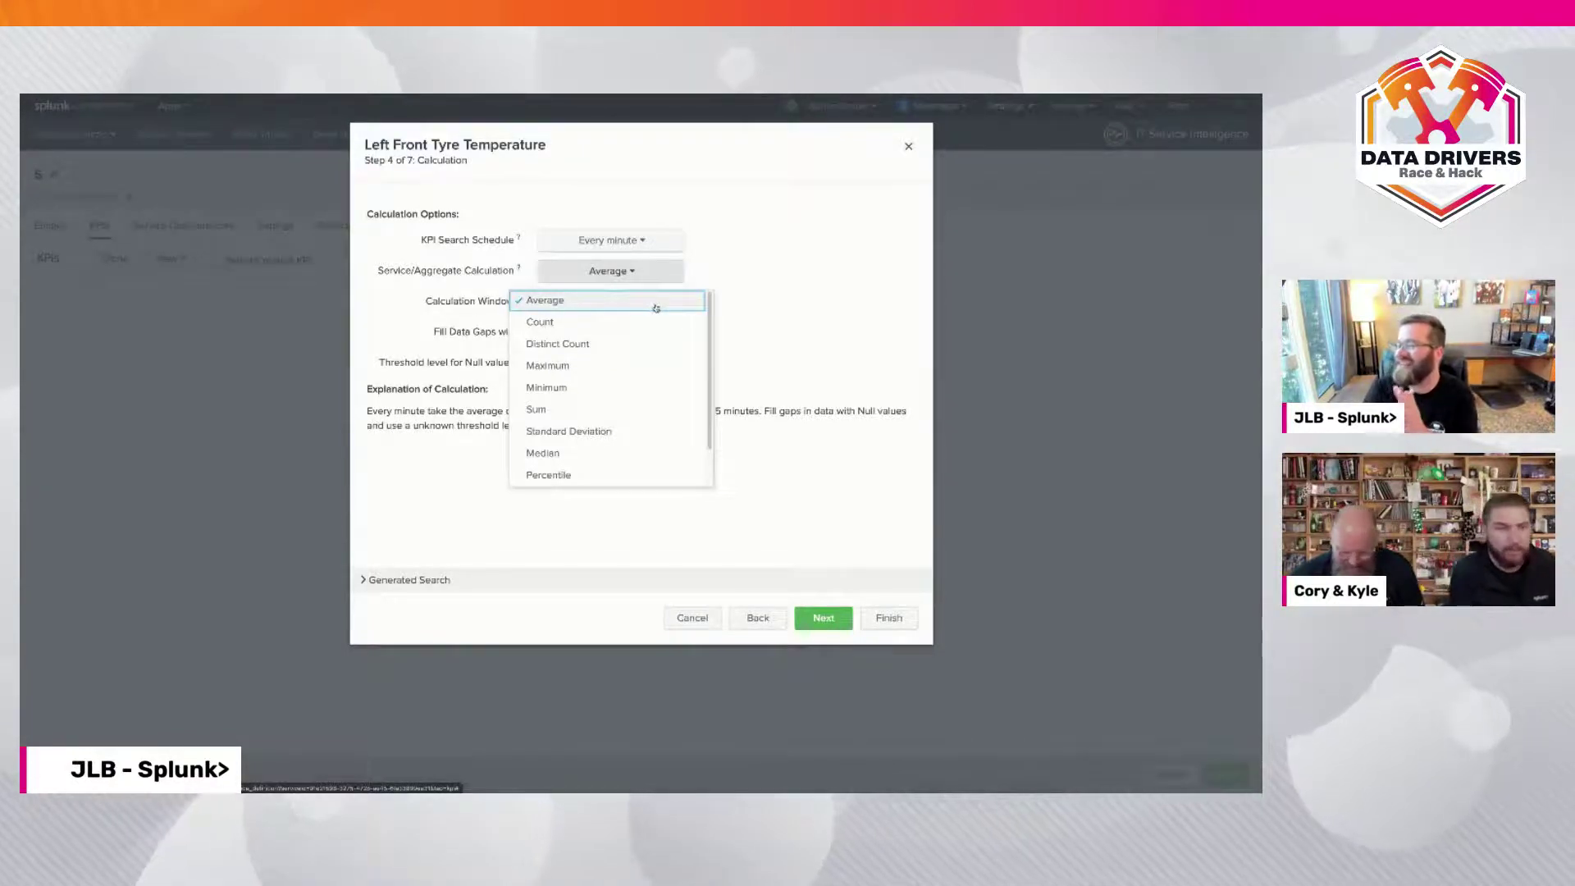
left_click(656, 309)
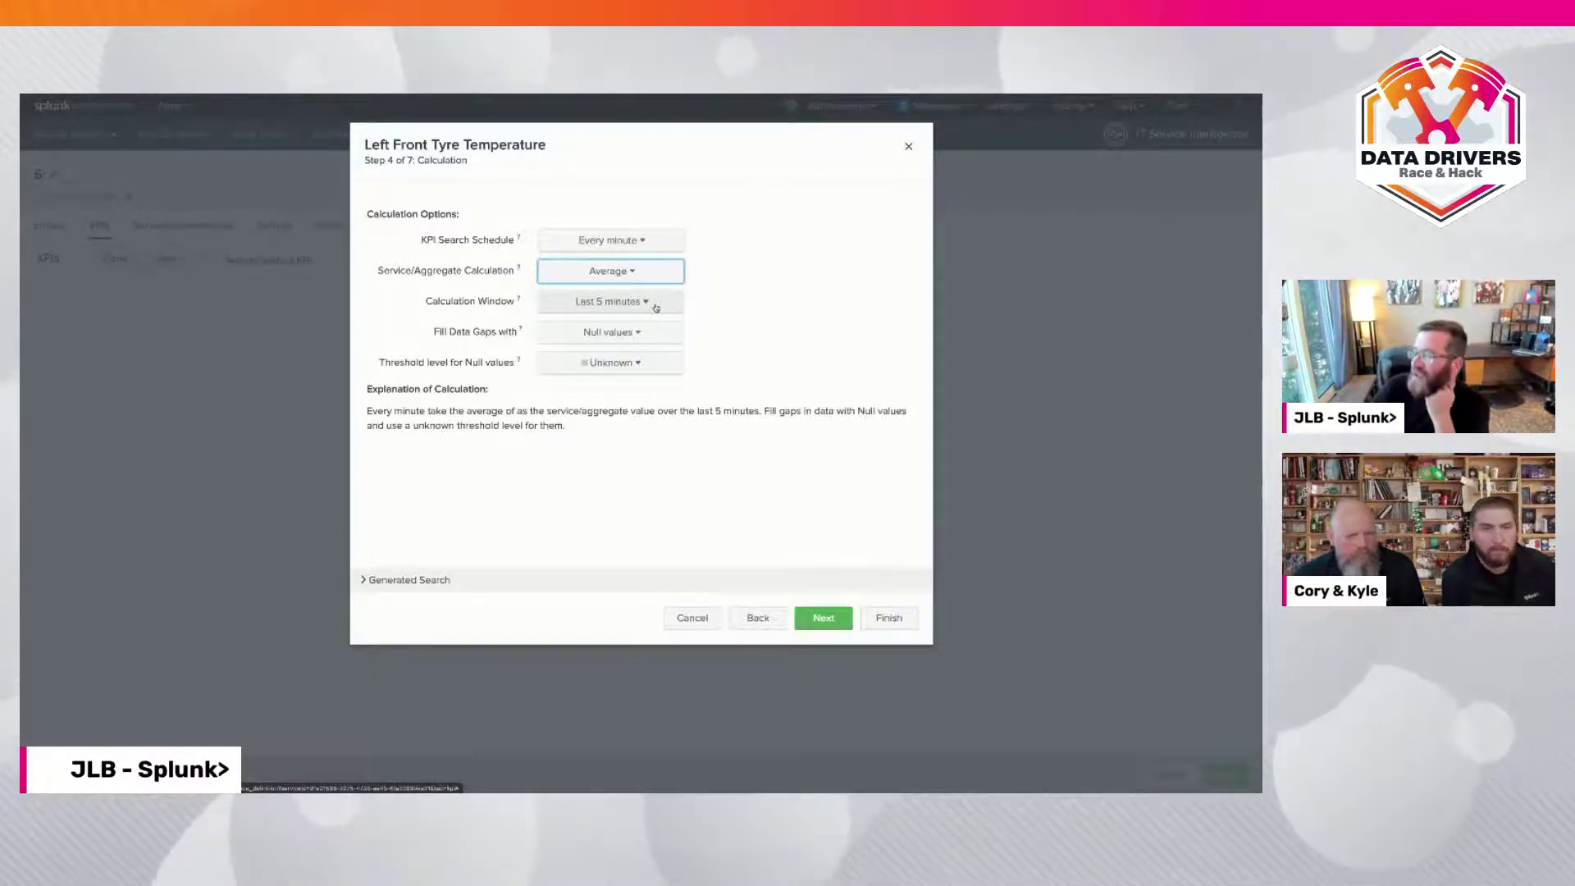
left_click(657, 309)
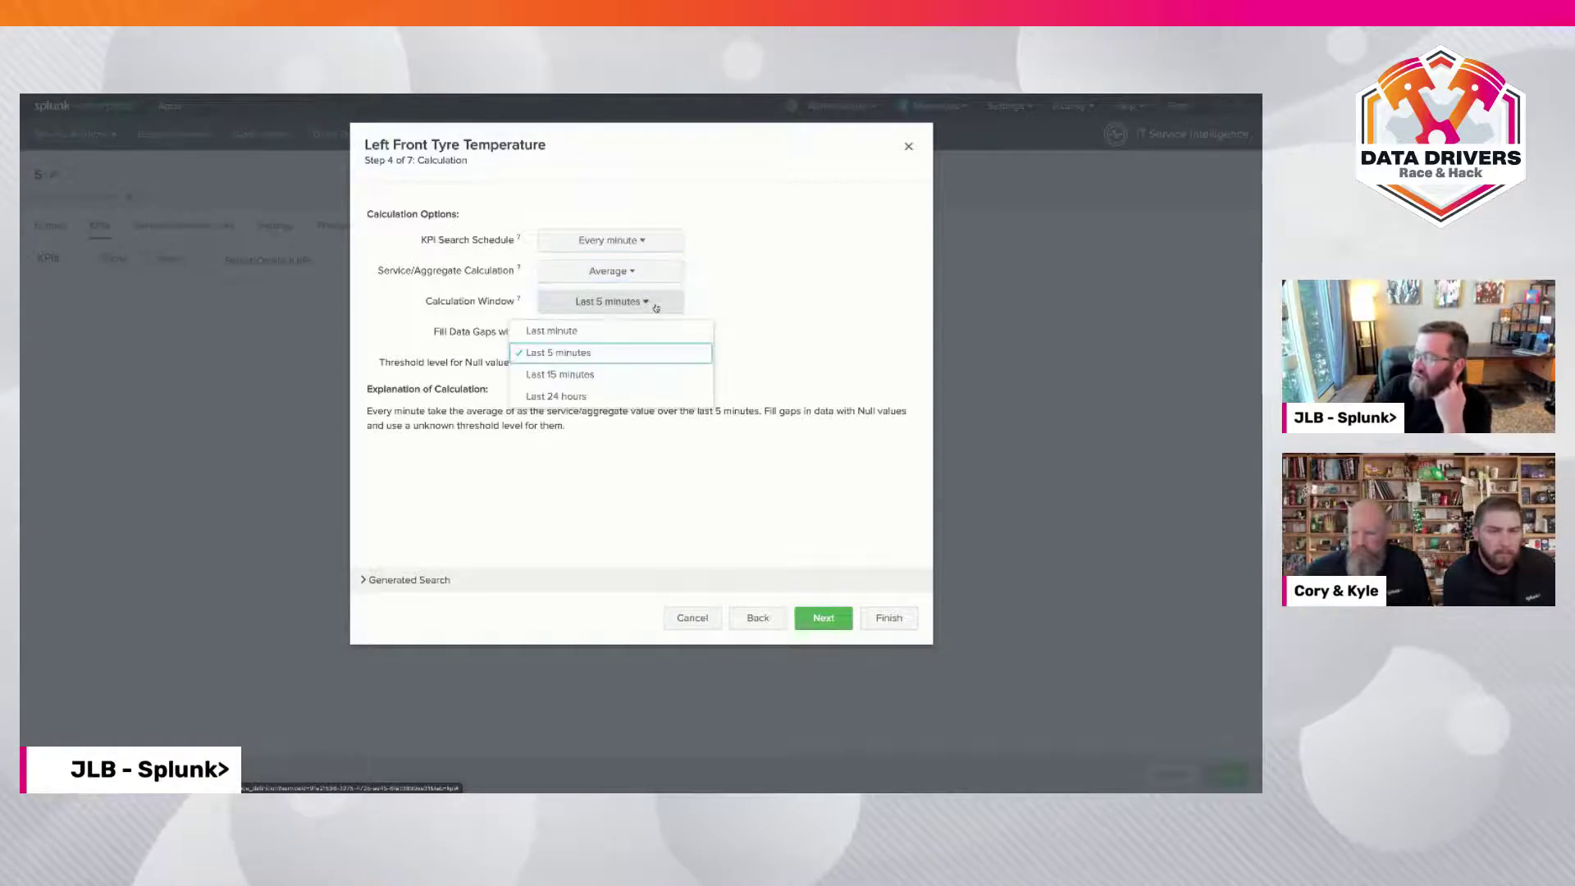
left_click(620, 332)
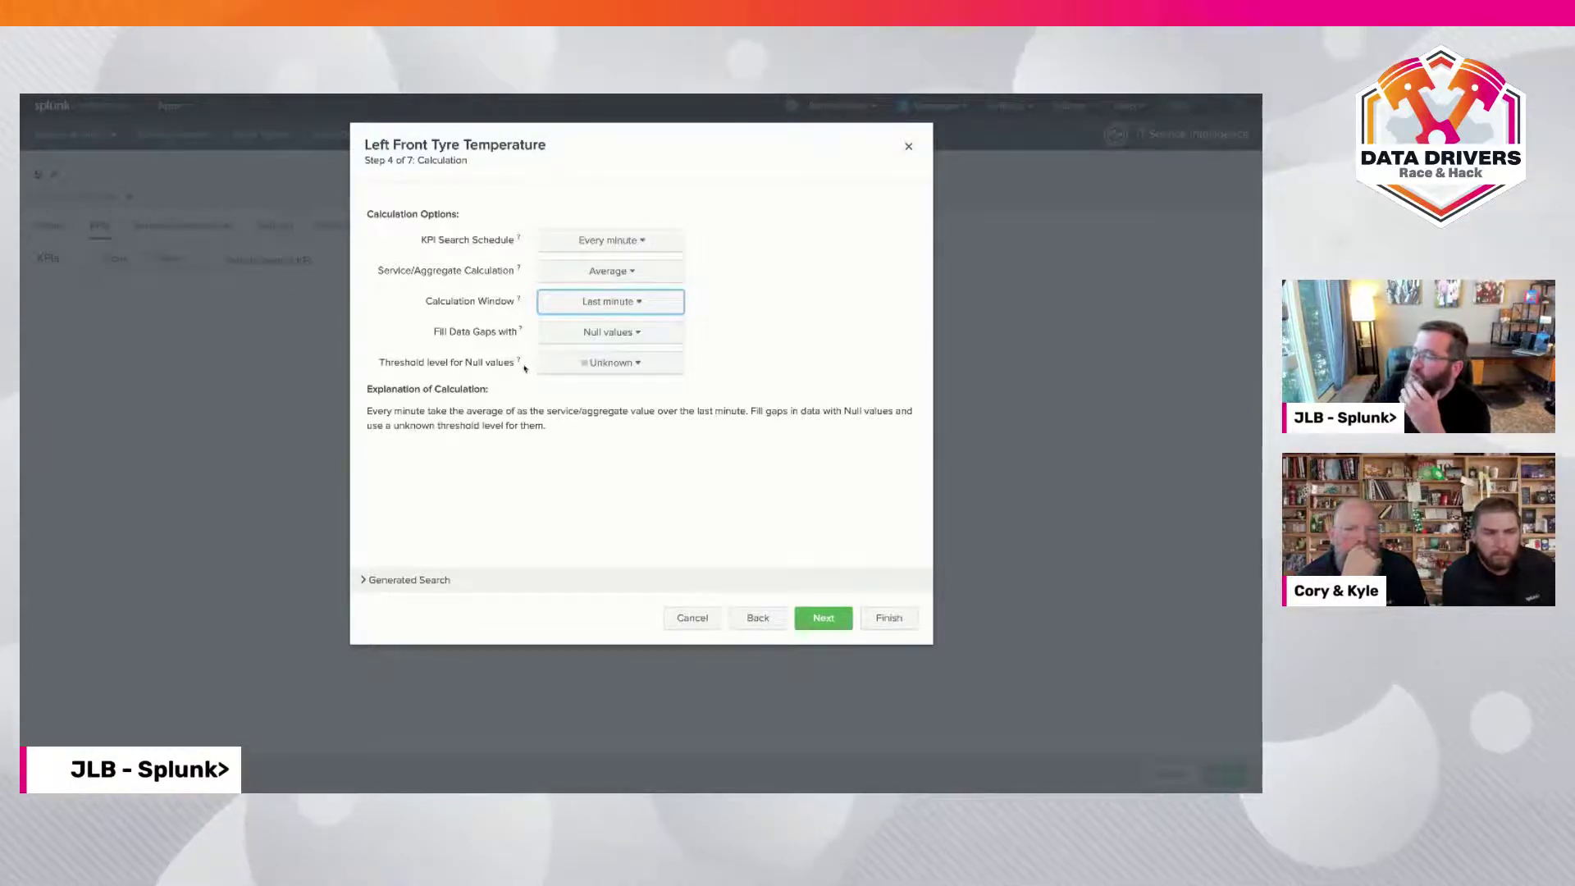
left_click_drag(549, 430, 366, 408)
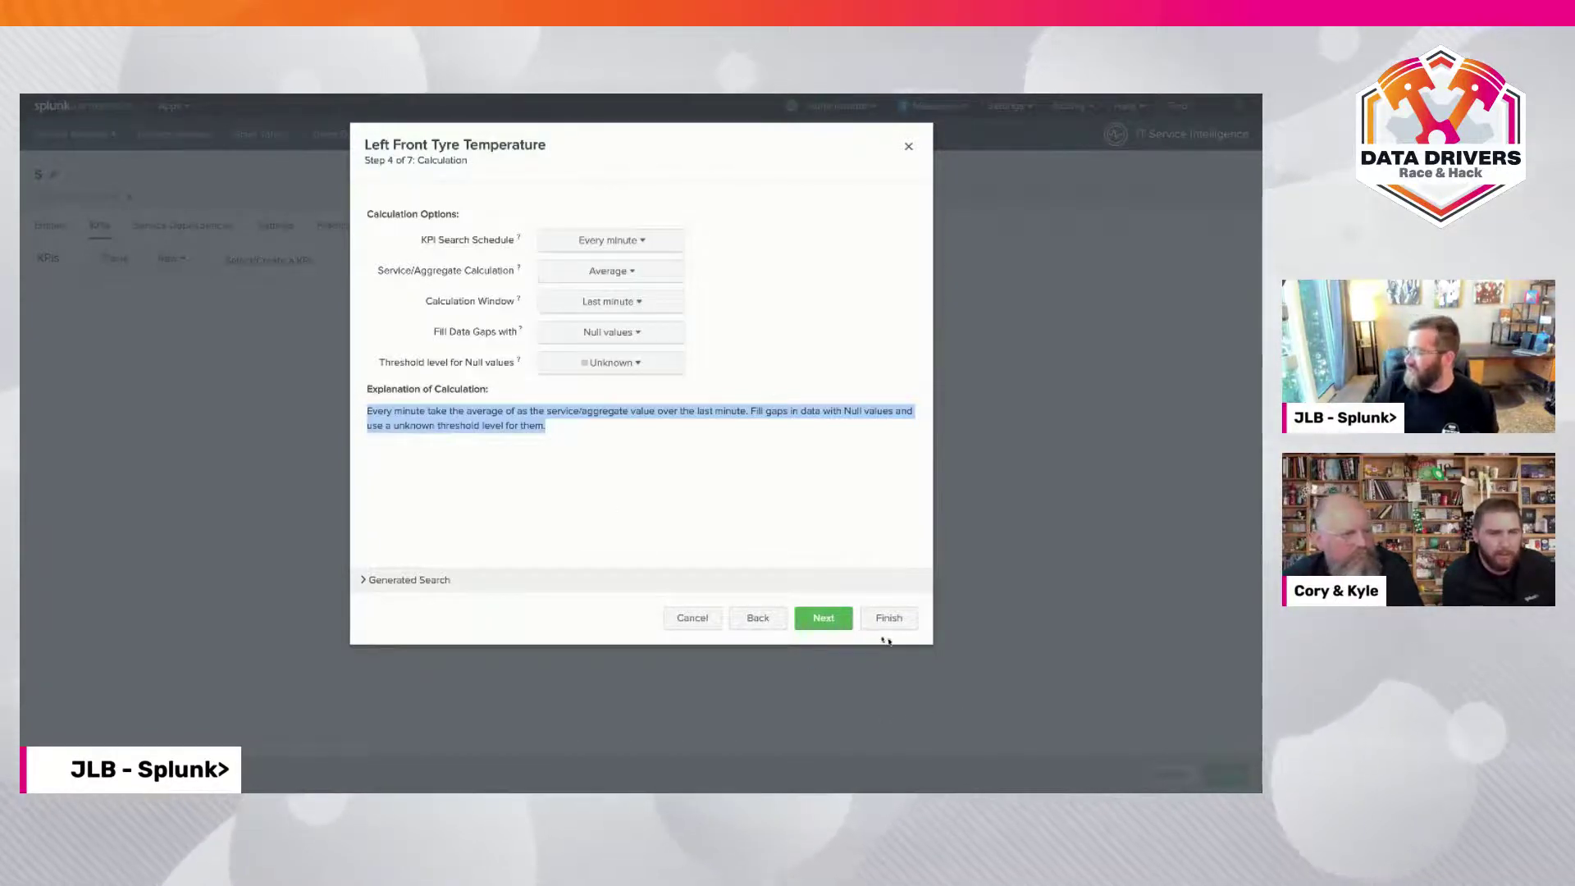
left_click(848, 628)
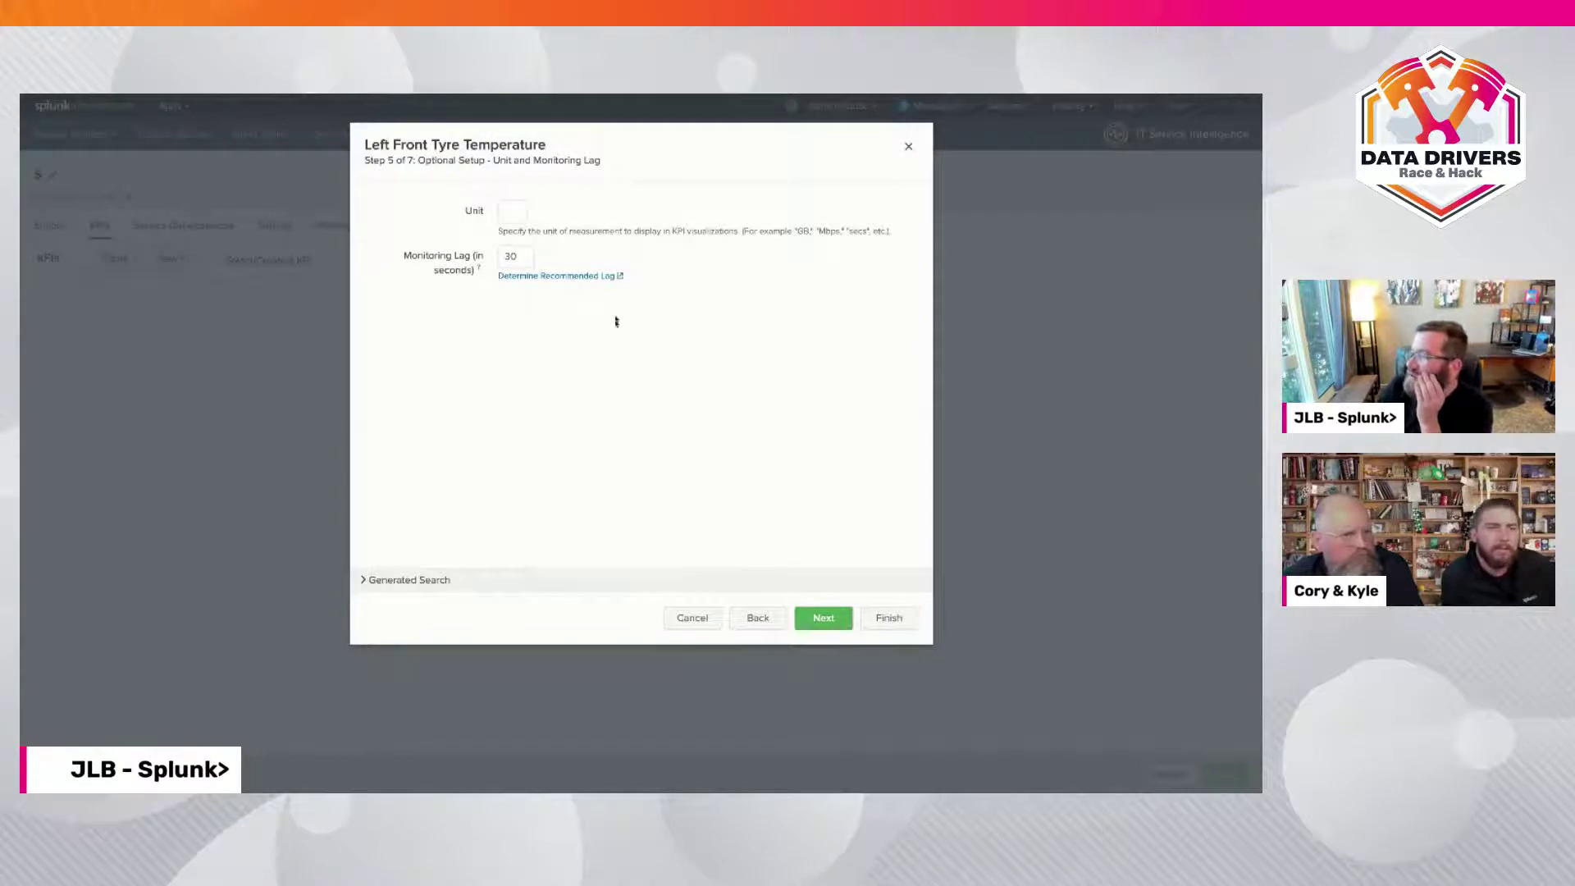
Set the KPI's unit to C with a monitoring lag of 30 seconds, and continue to the thresholds without backfill
left_click(510, 215)
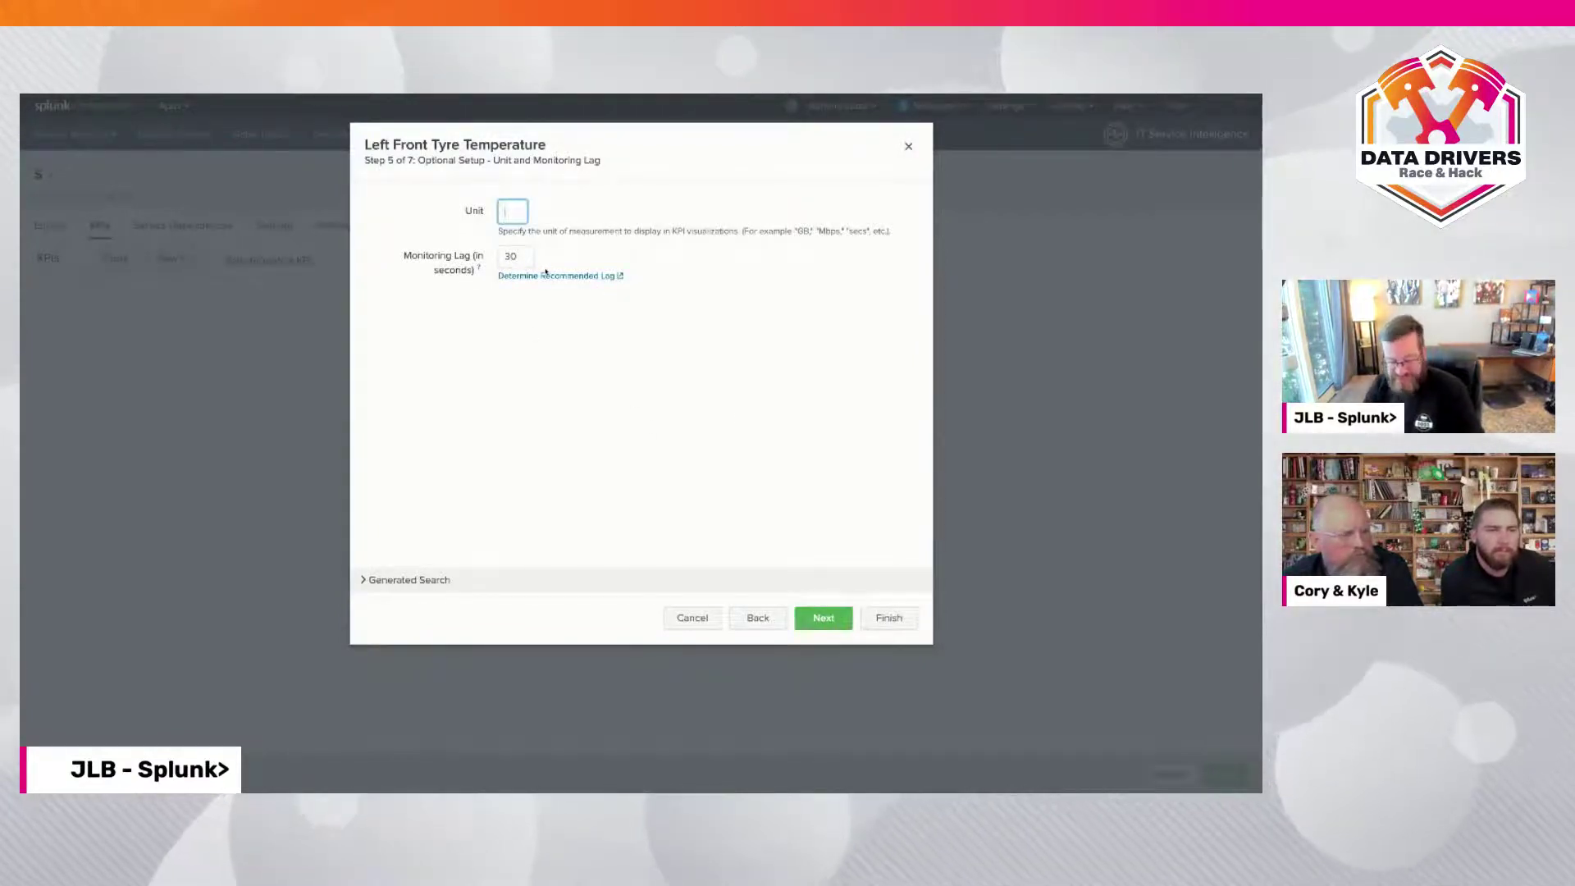
type("C")
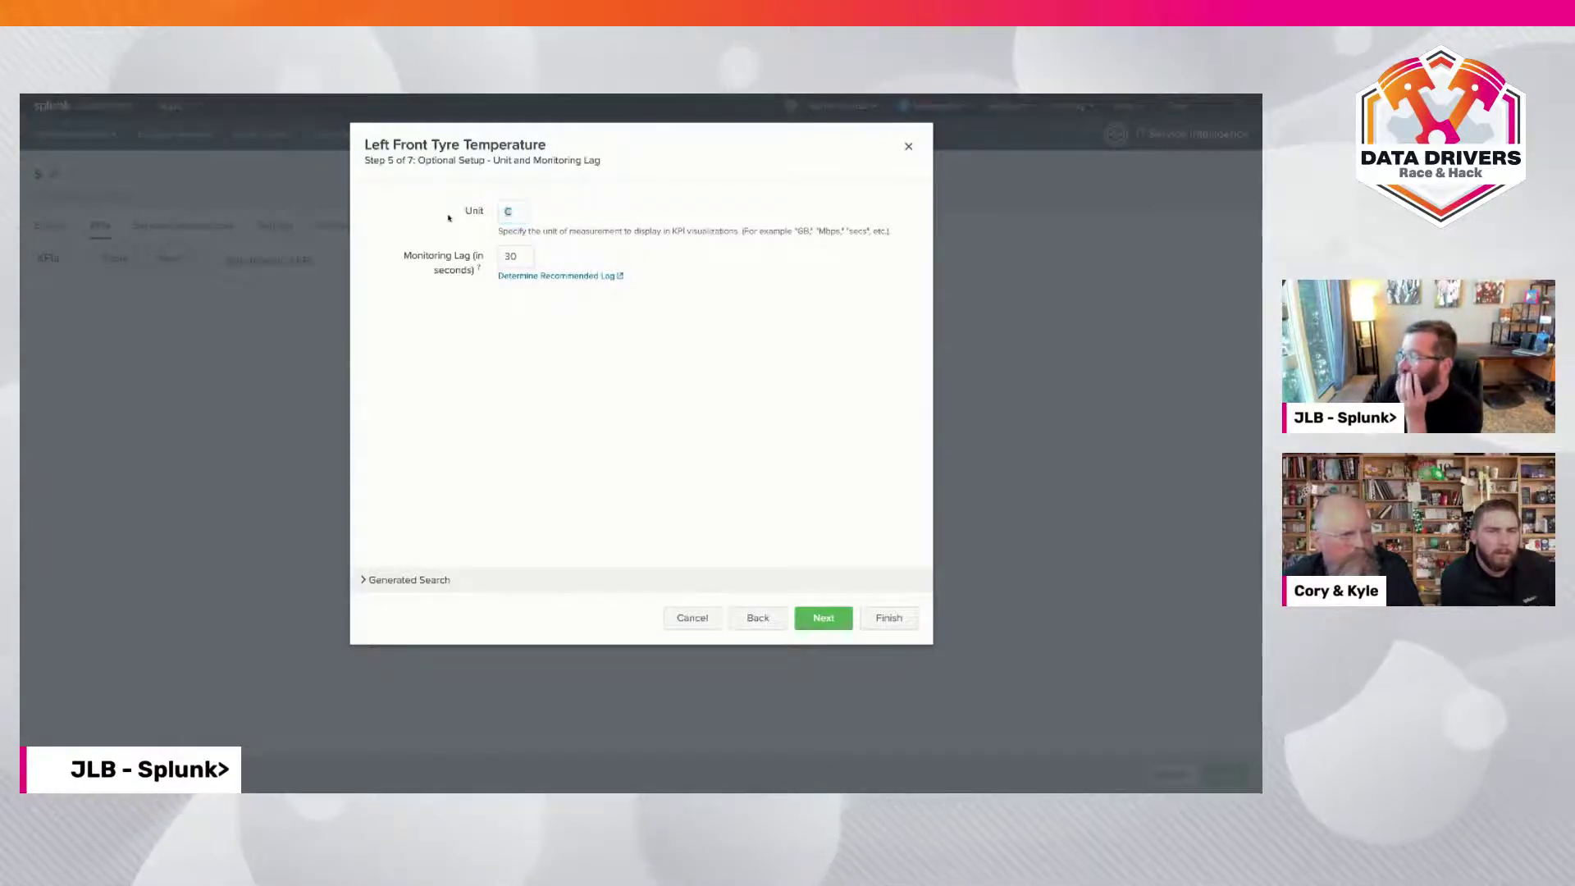
left_click(522, 259)
left_click(522, 259)
left_click(522, 259)
left_click(523, 260)
left_click(522, 259)
left_click(523, 254)
left_click(523, 254)
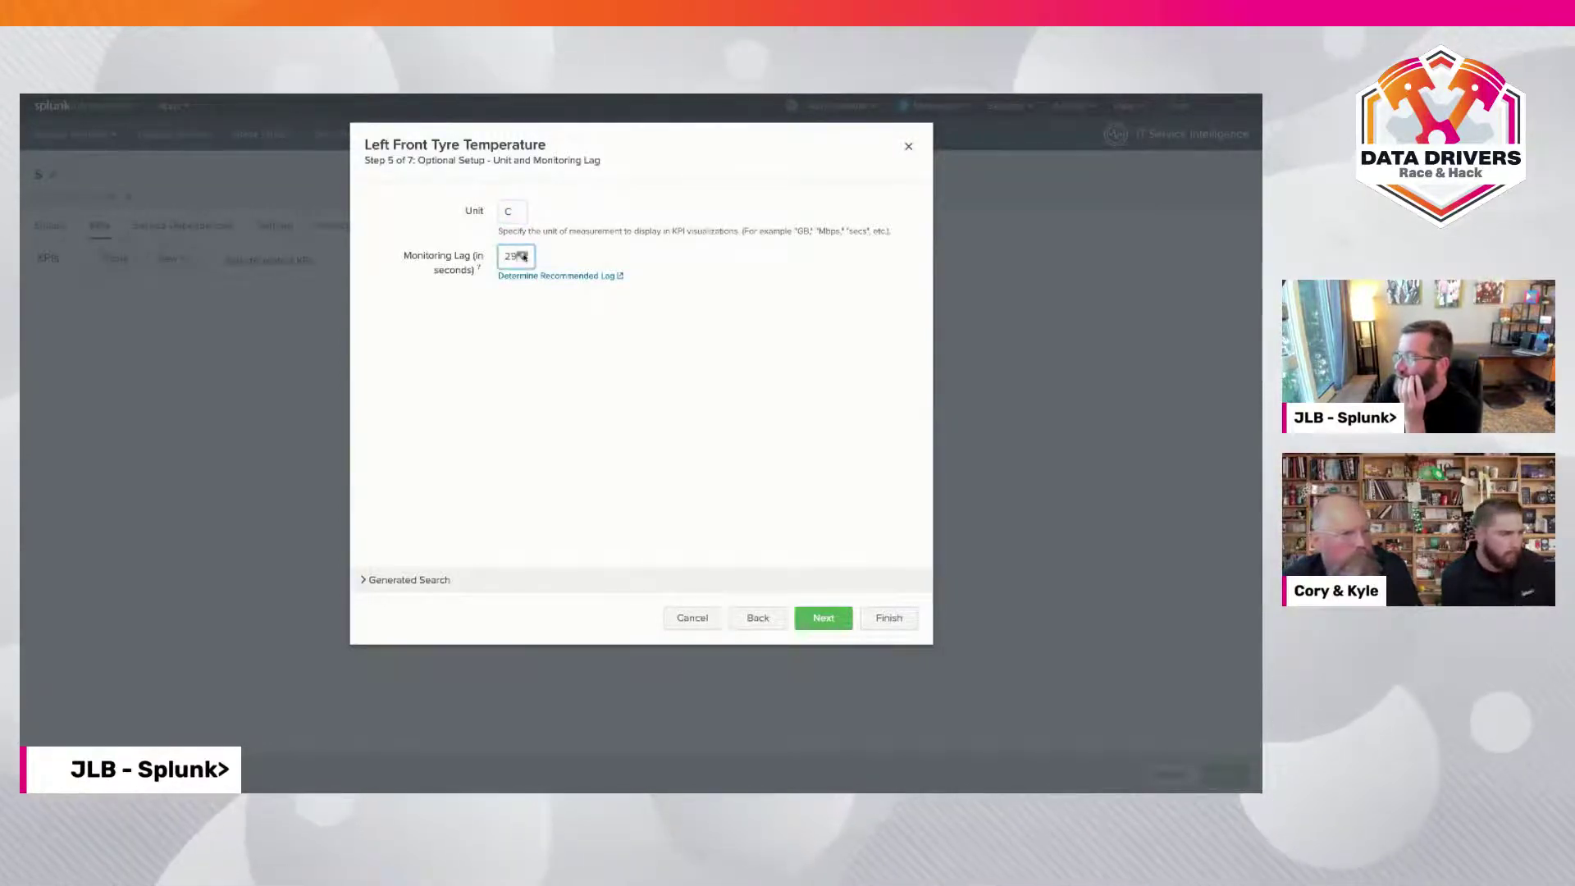
left_click(522, 254)
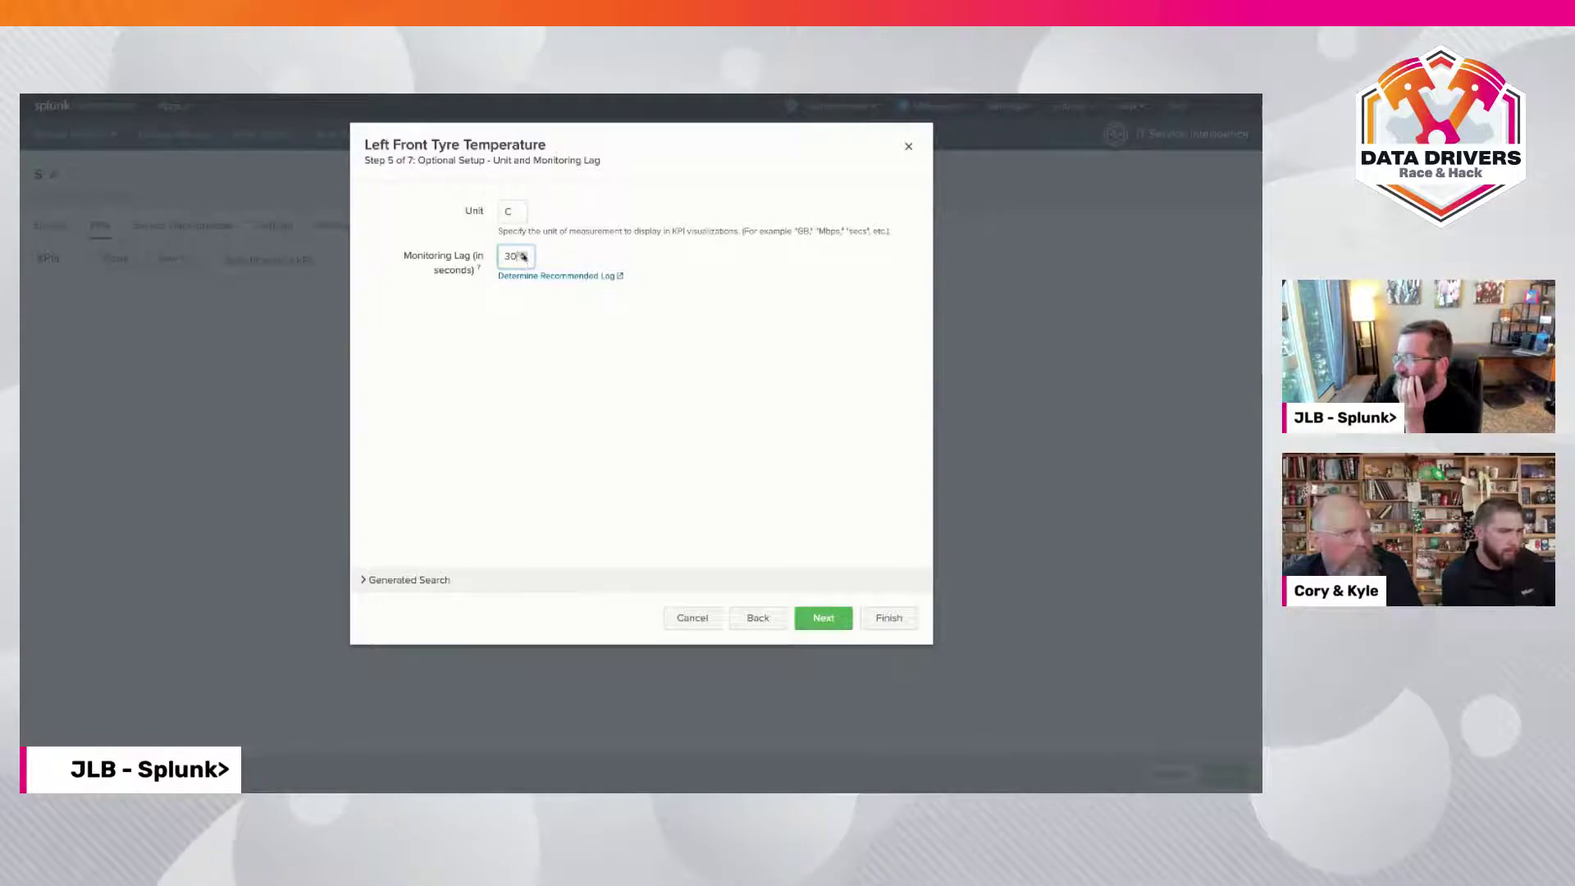
left_click(543, 374)
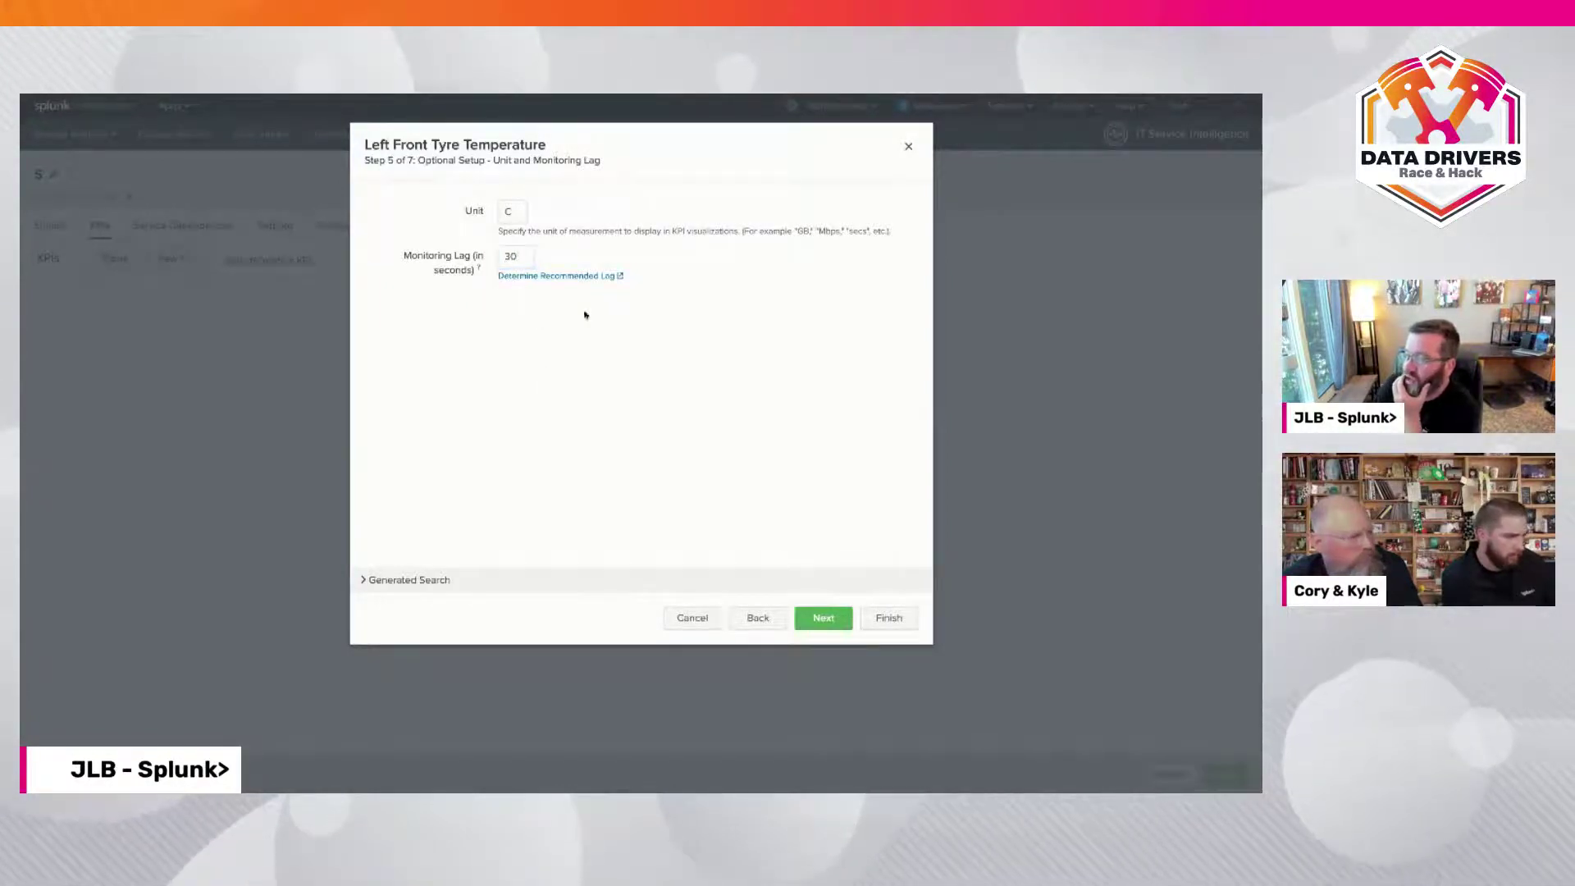
left_click(825, 619)
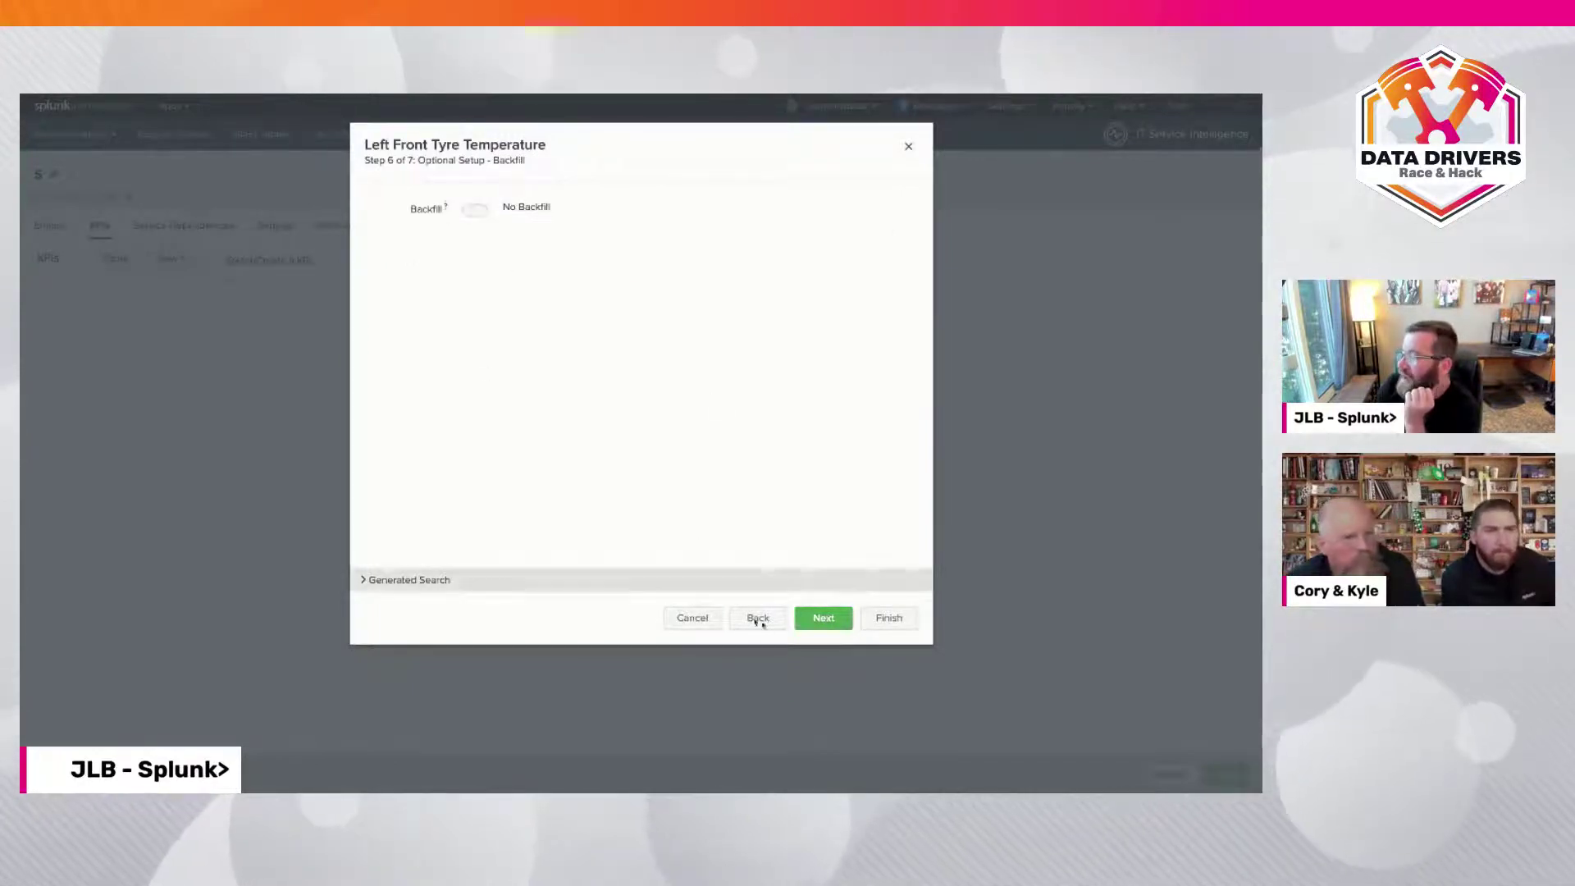
left_click(823, 623)
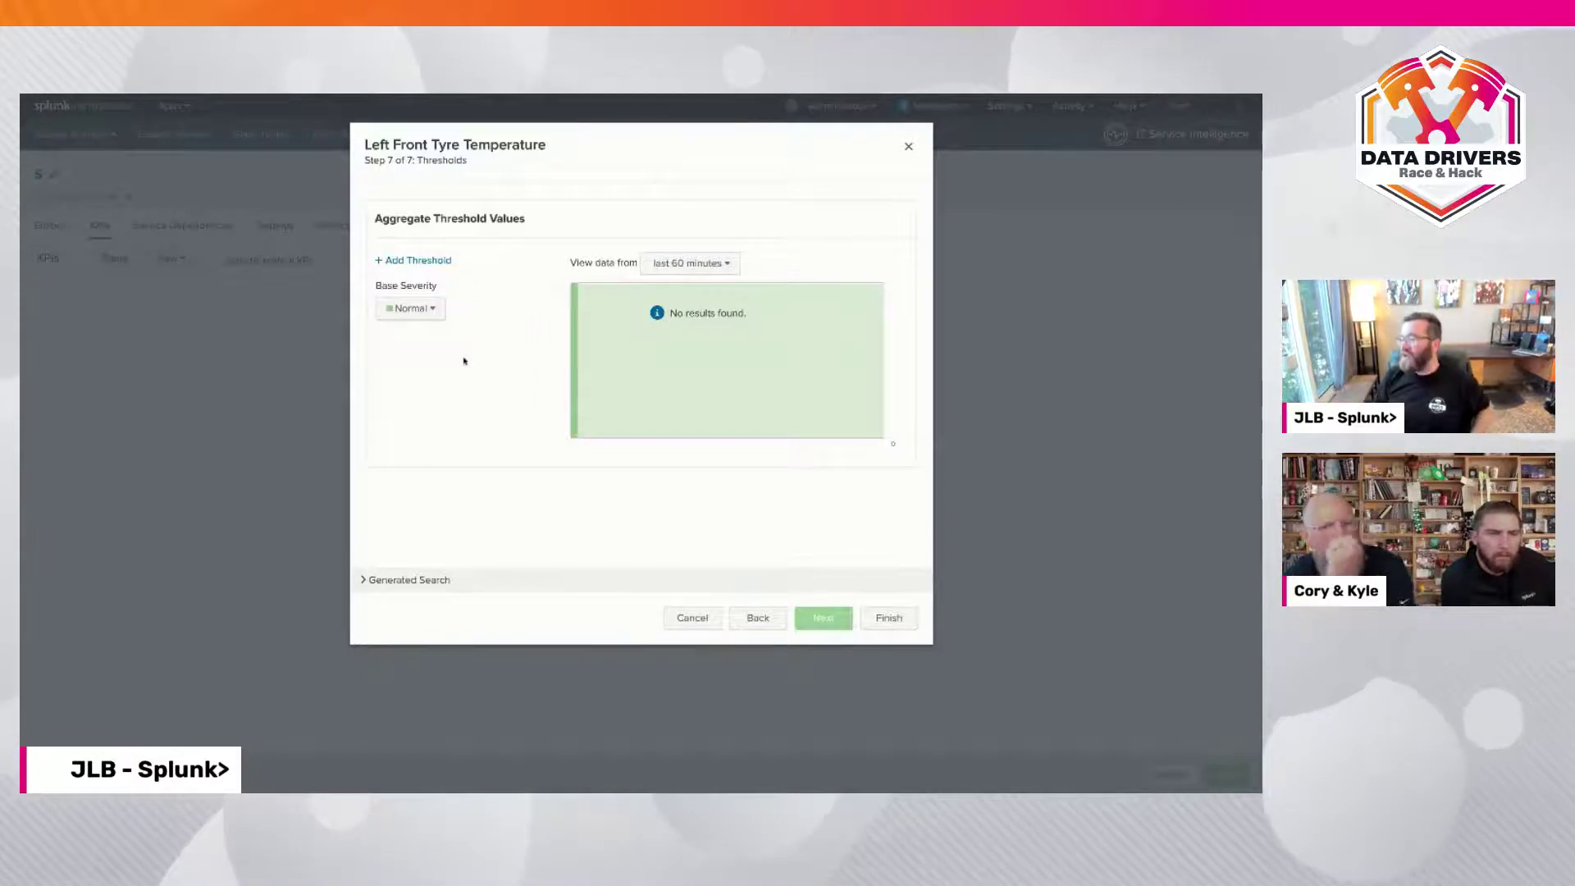
Add five aggregate thresholds at their default values, with severities Low, Medium, High, Critical and Info, above the Normal base severity
left_click(405, 314)
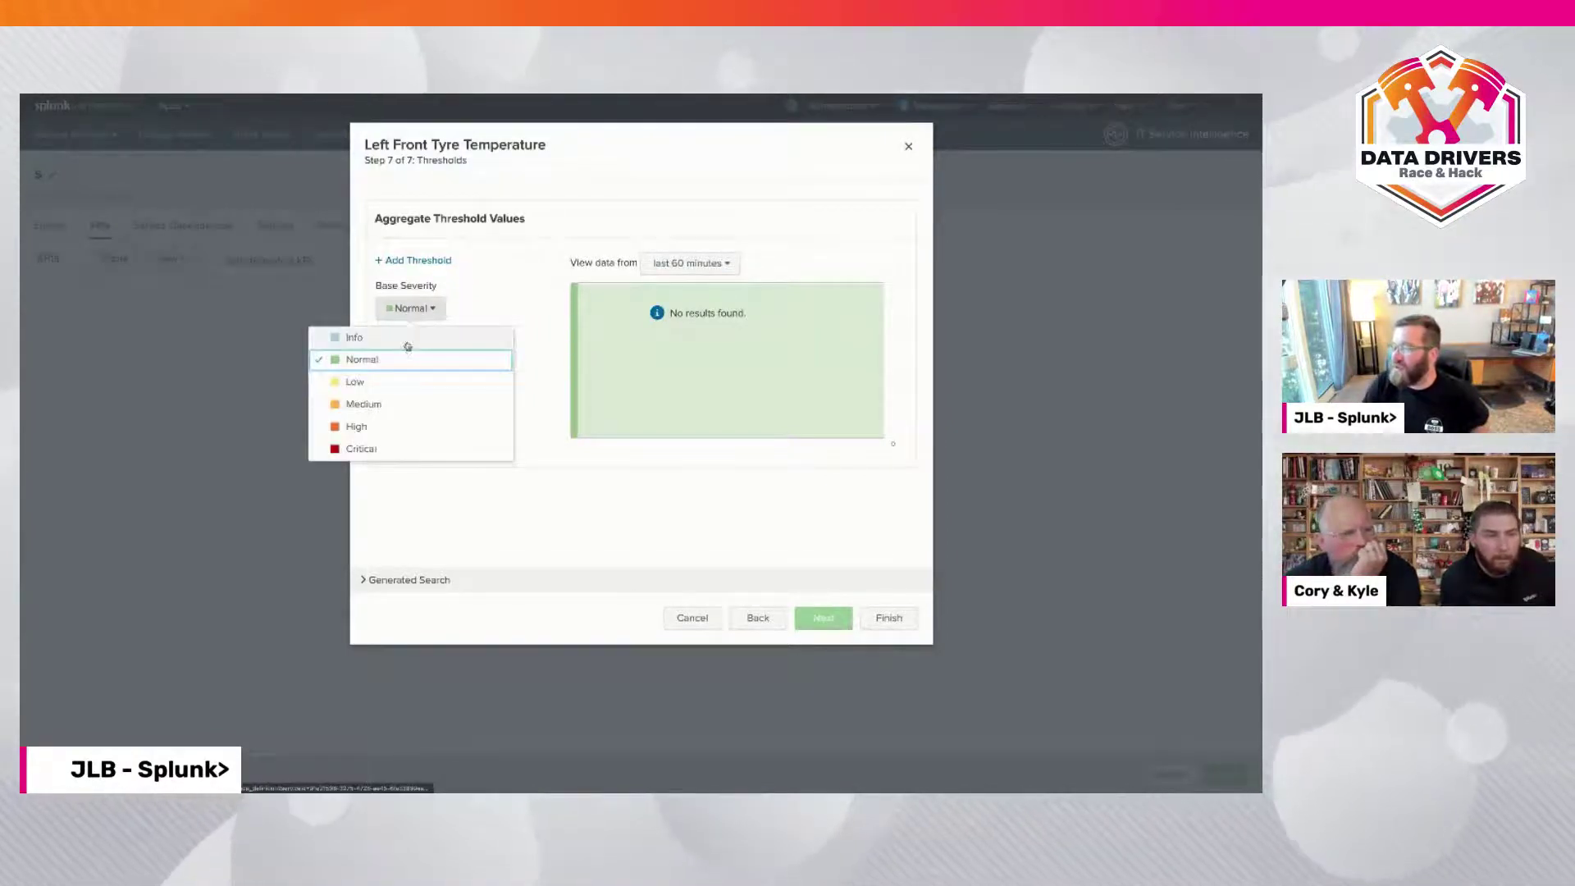
left_click(453, 281)
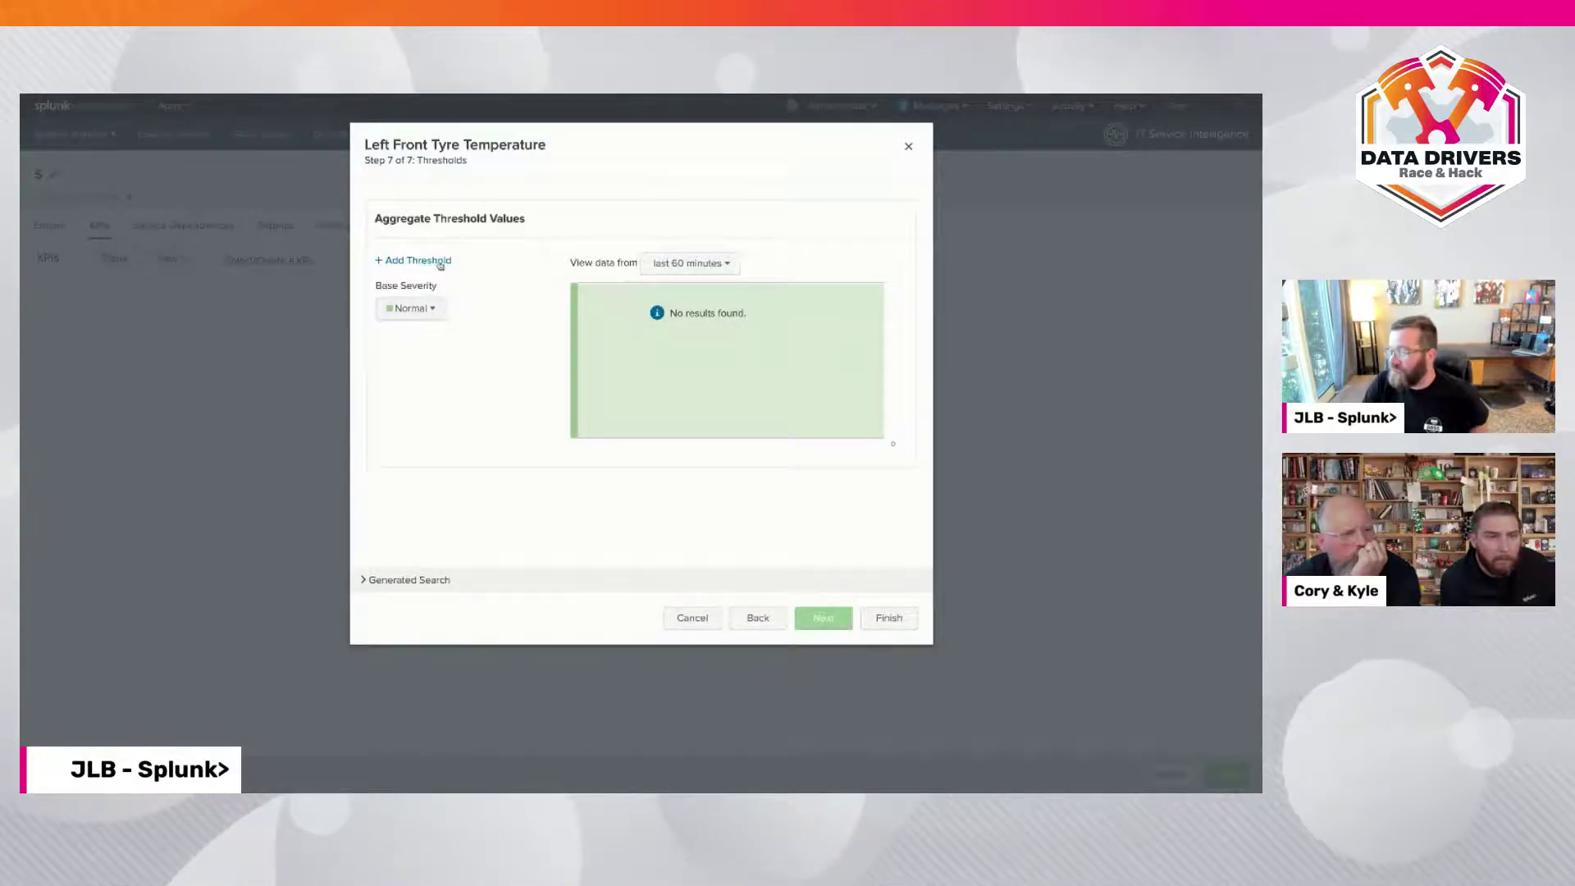
left_click(440, 261)
left_click(414, 260)
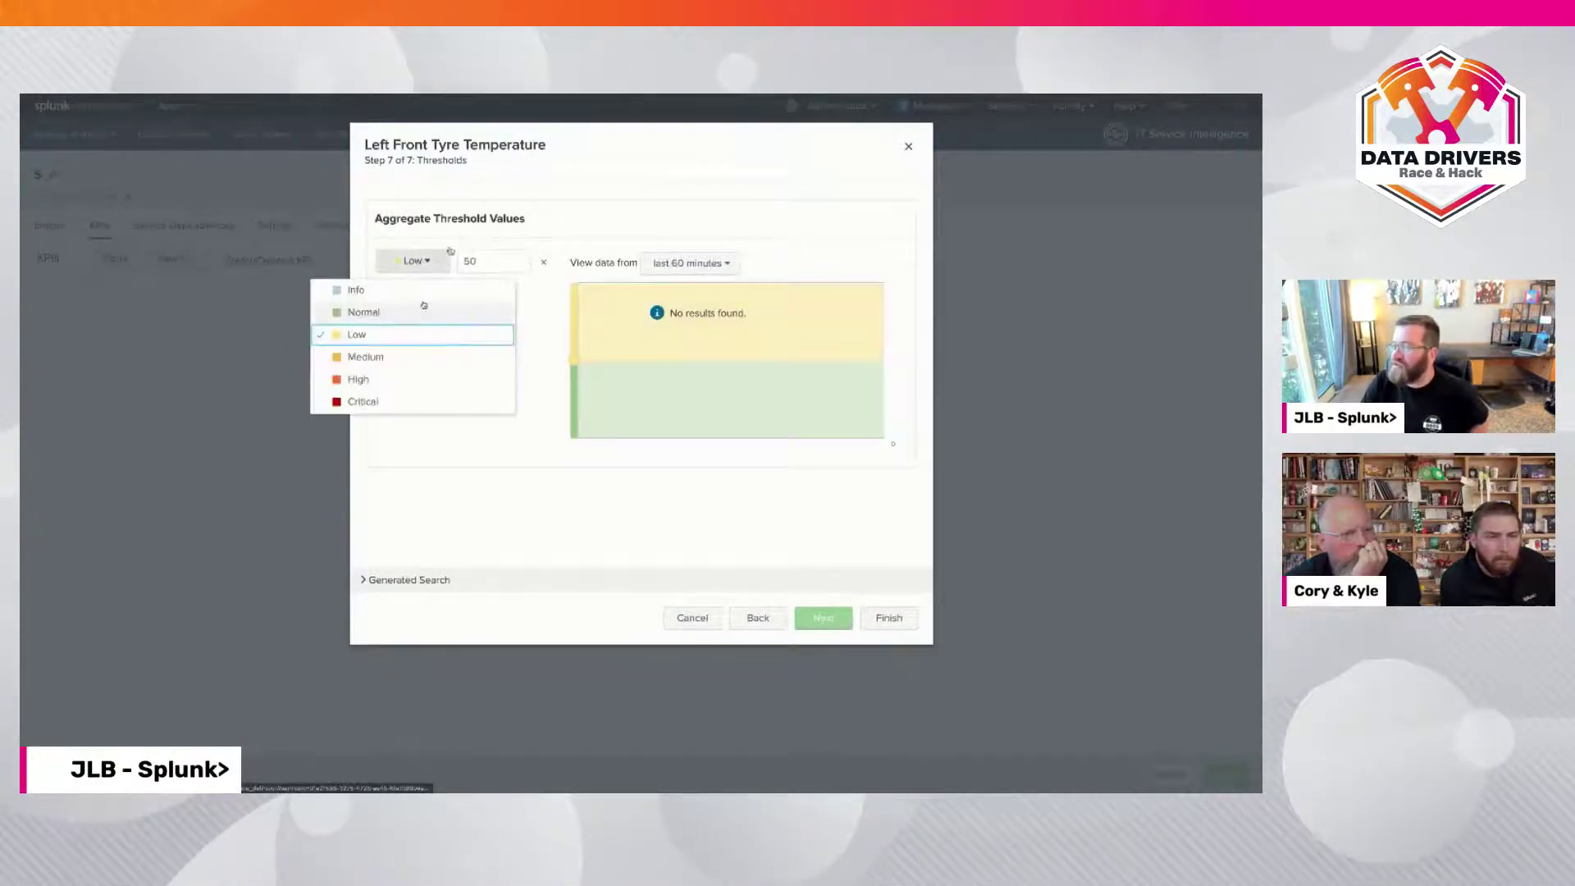
left_click(447, 239)
left_click(426, 295)
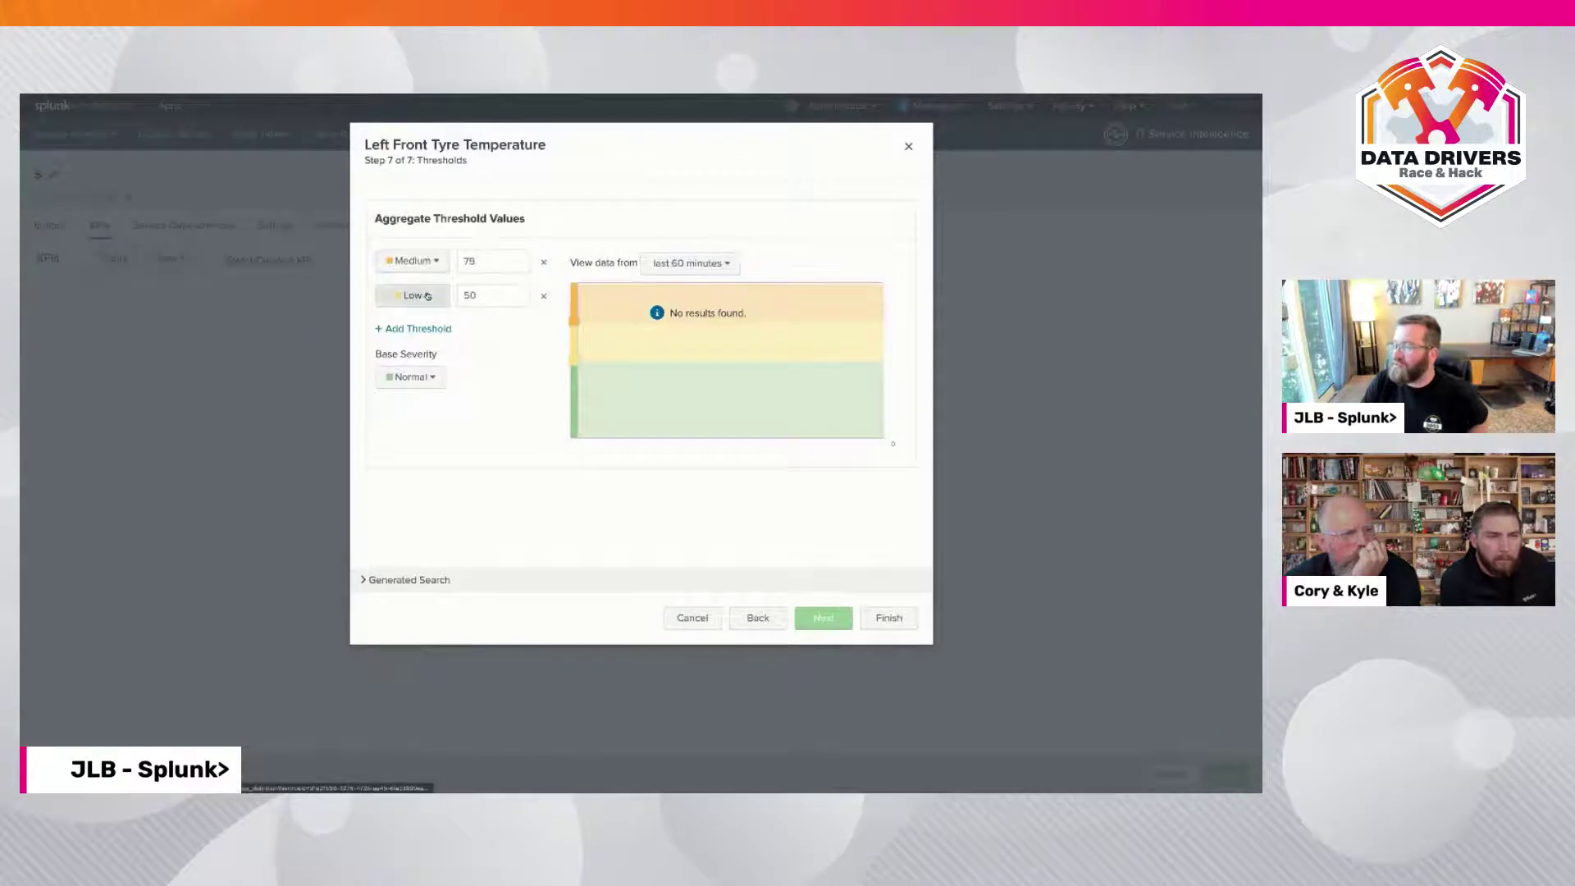
left_click(423, 328)
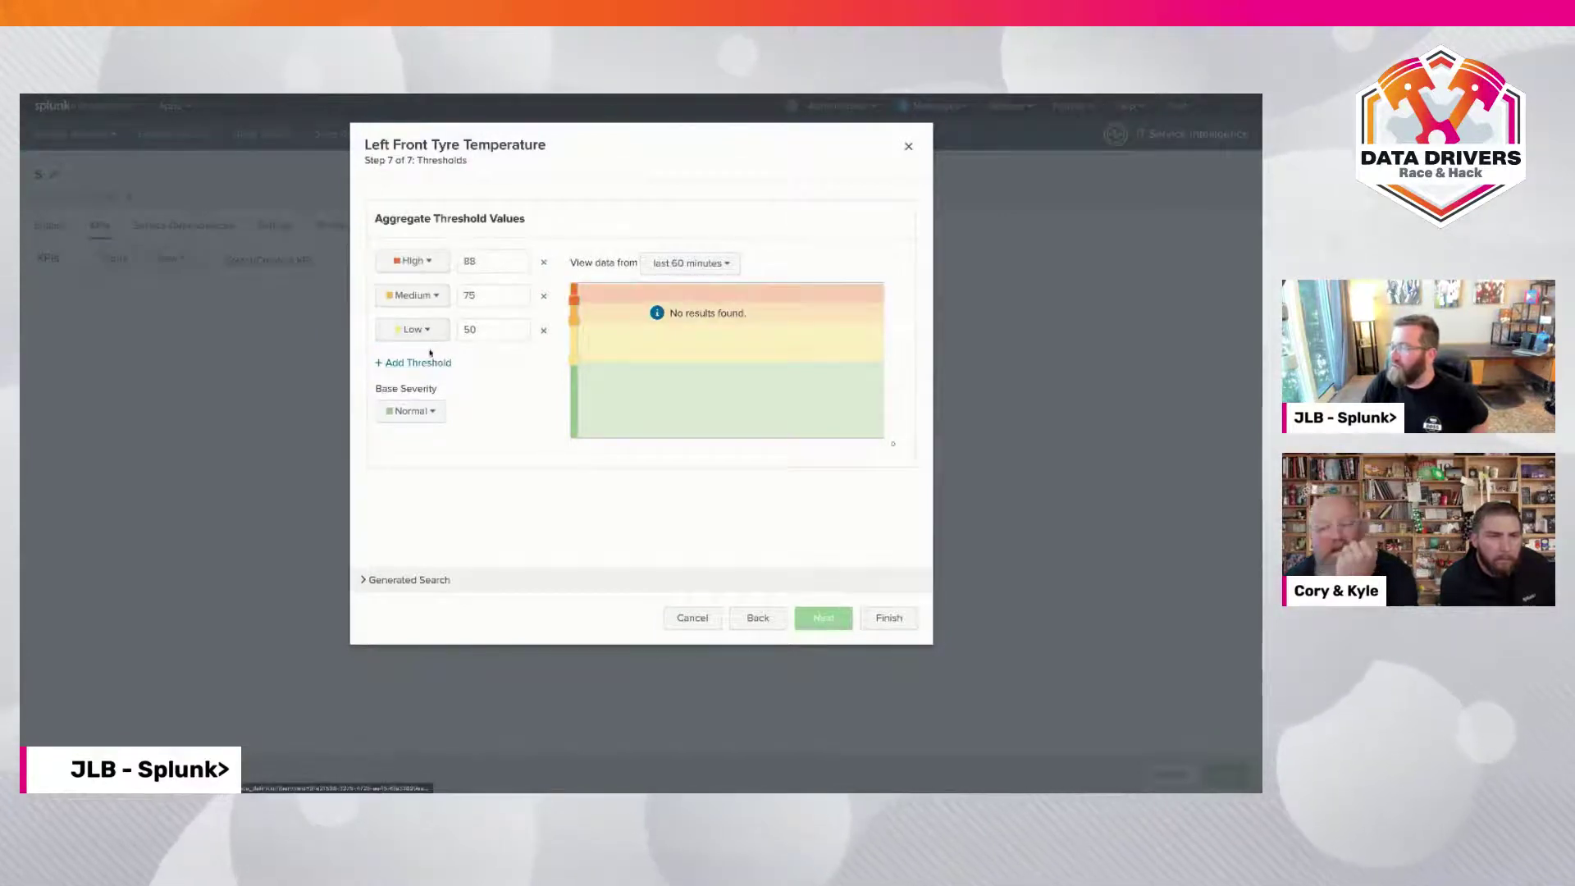
left_click(420, 362)
left_click(425, 398)
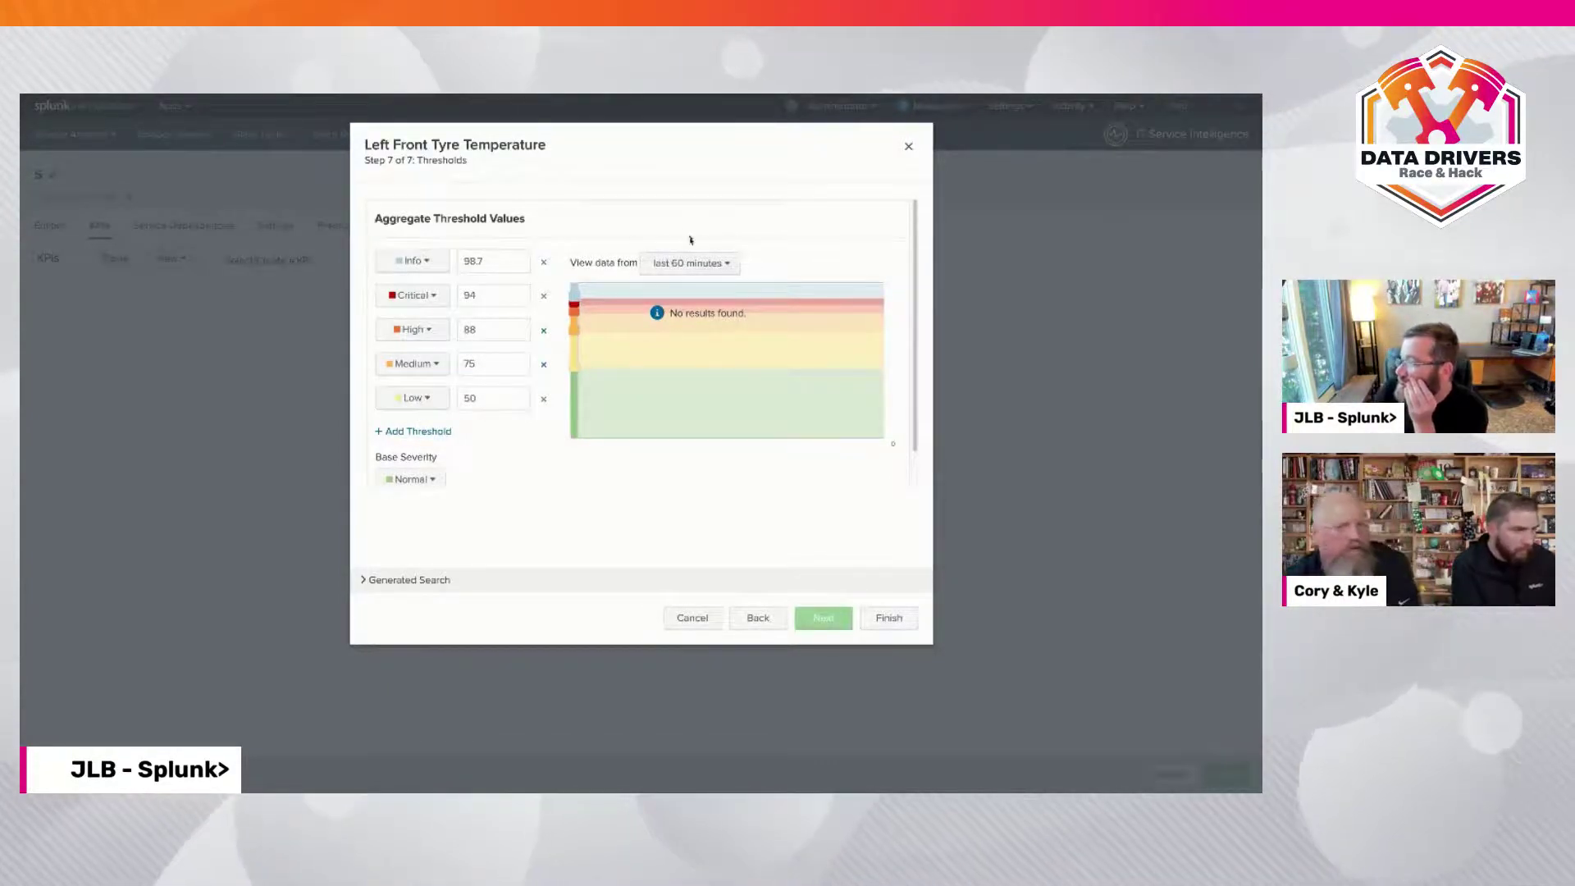
Preview the threshold data over the last 30 days and set the base severity to Critical
left_click(690, 263)
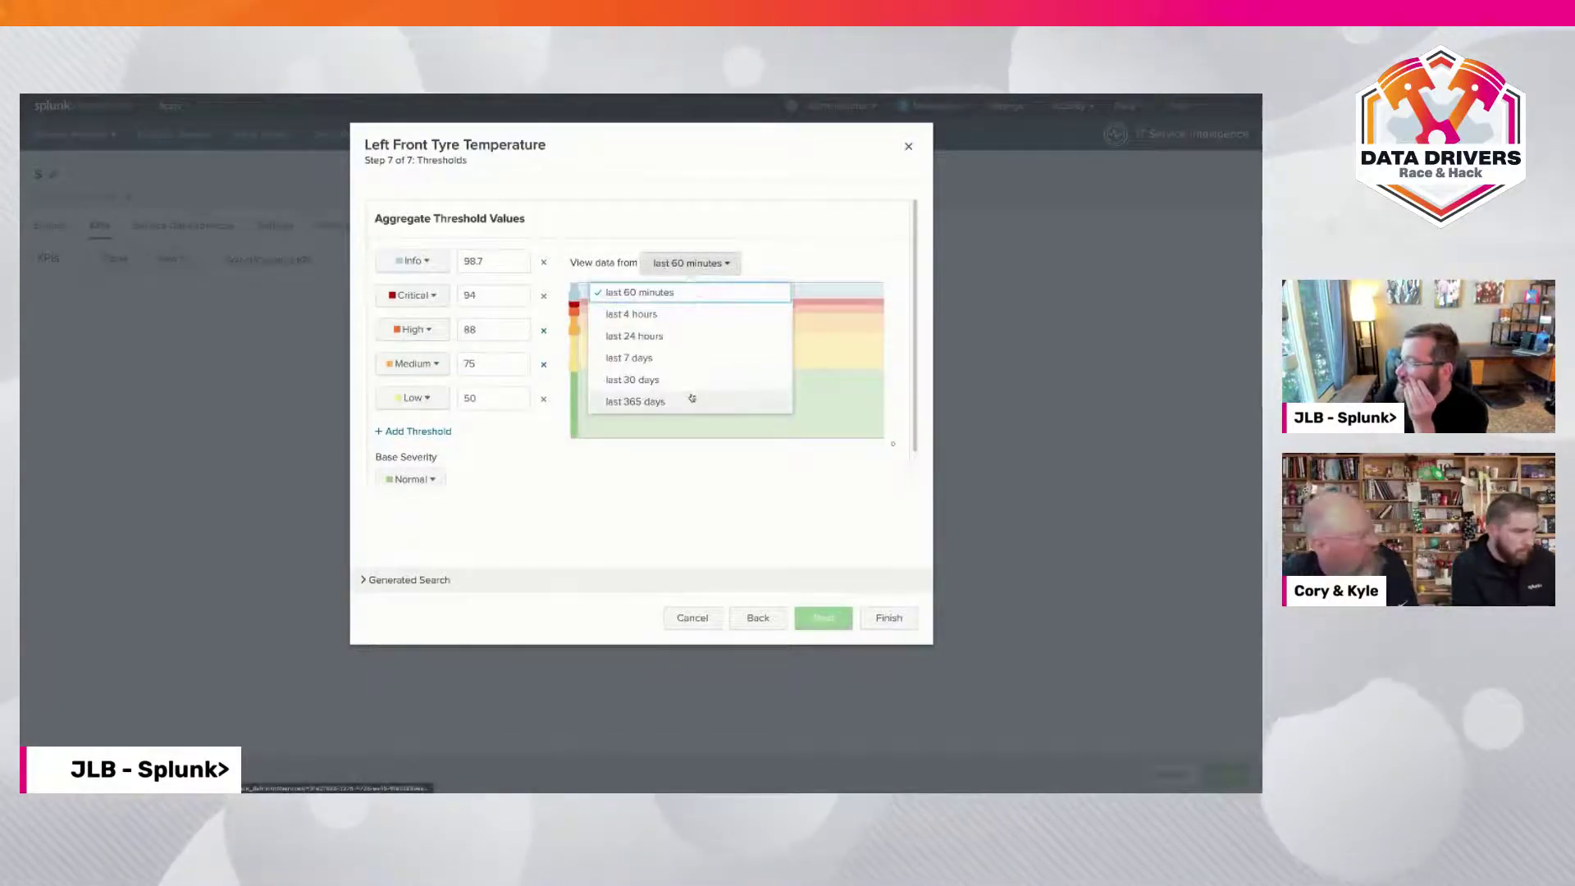
left_click(689, 387)
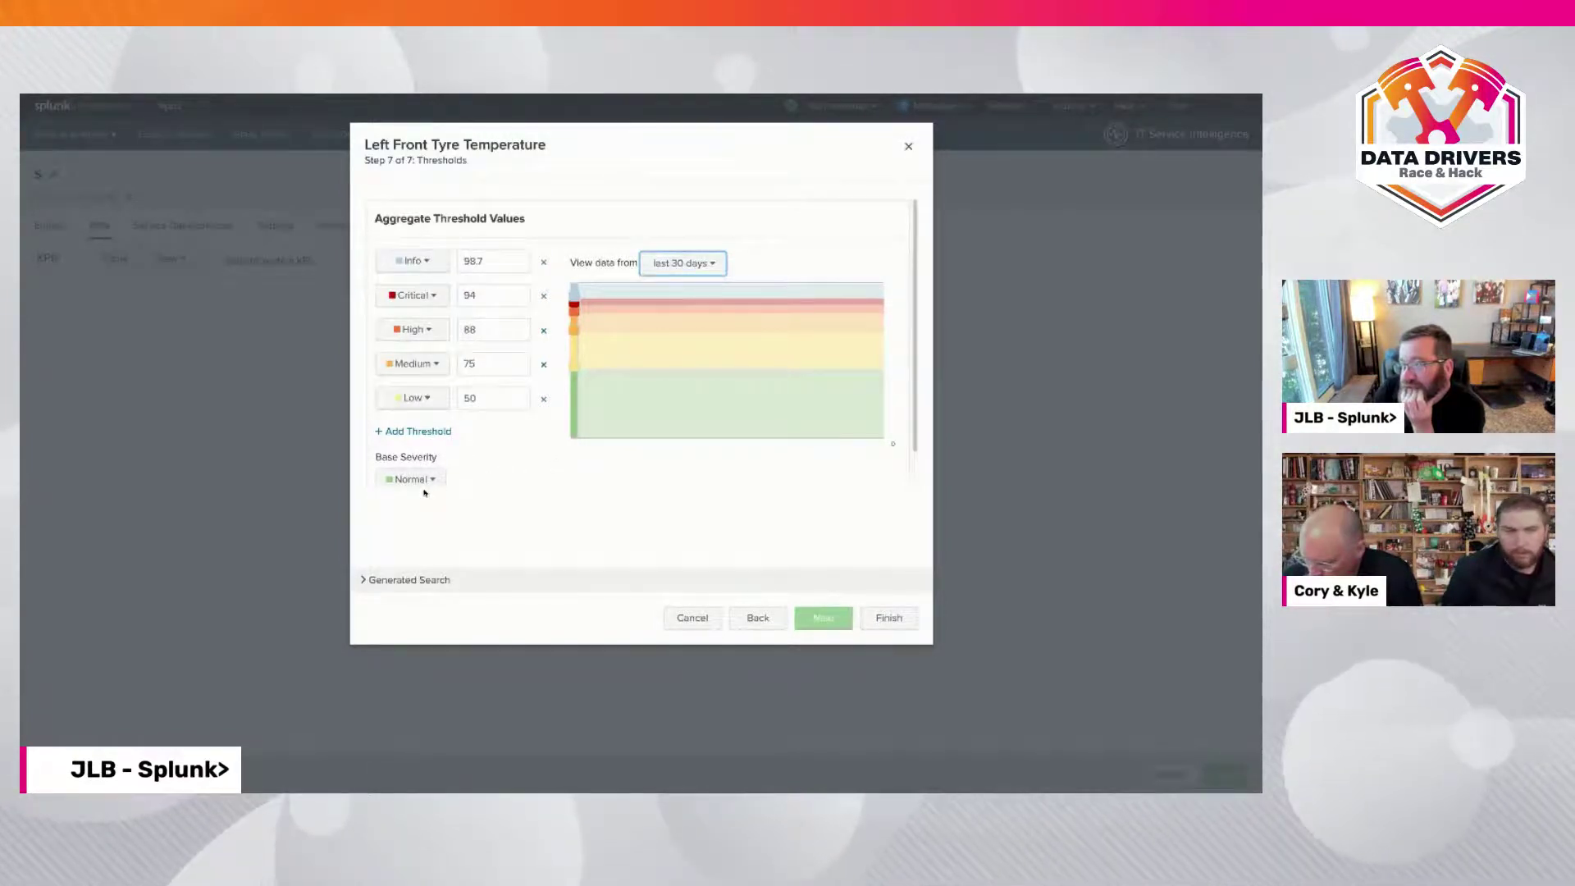
left_click(428, 483)
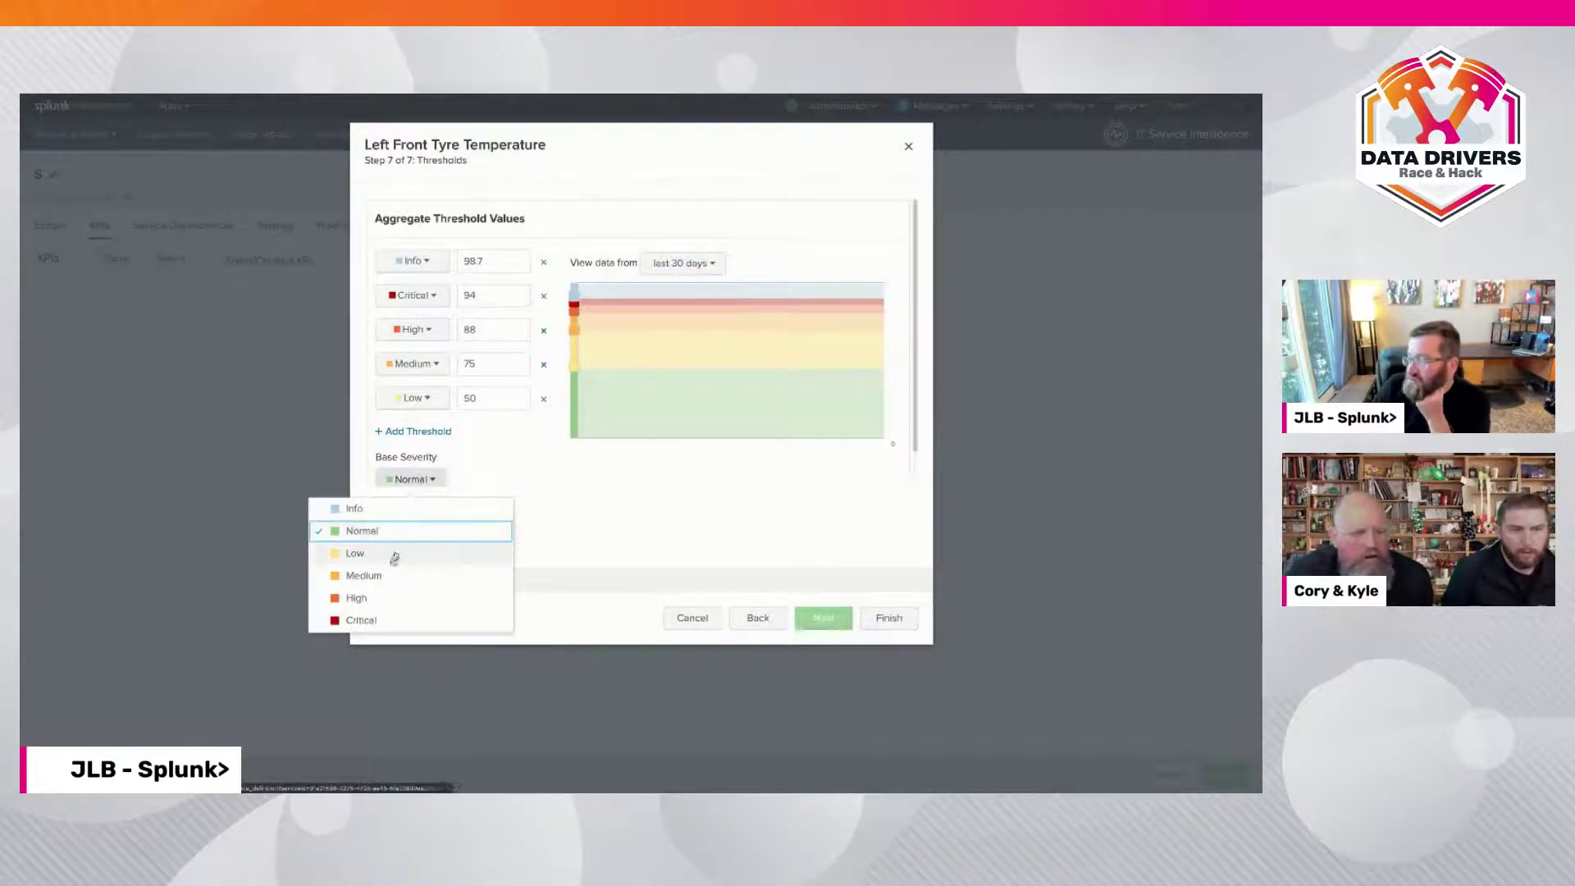
left_click(569, 495)
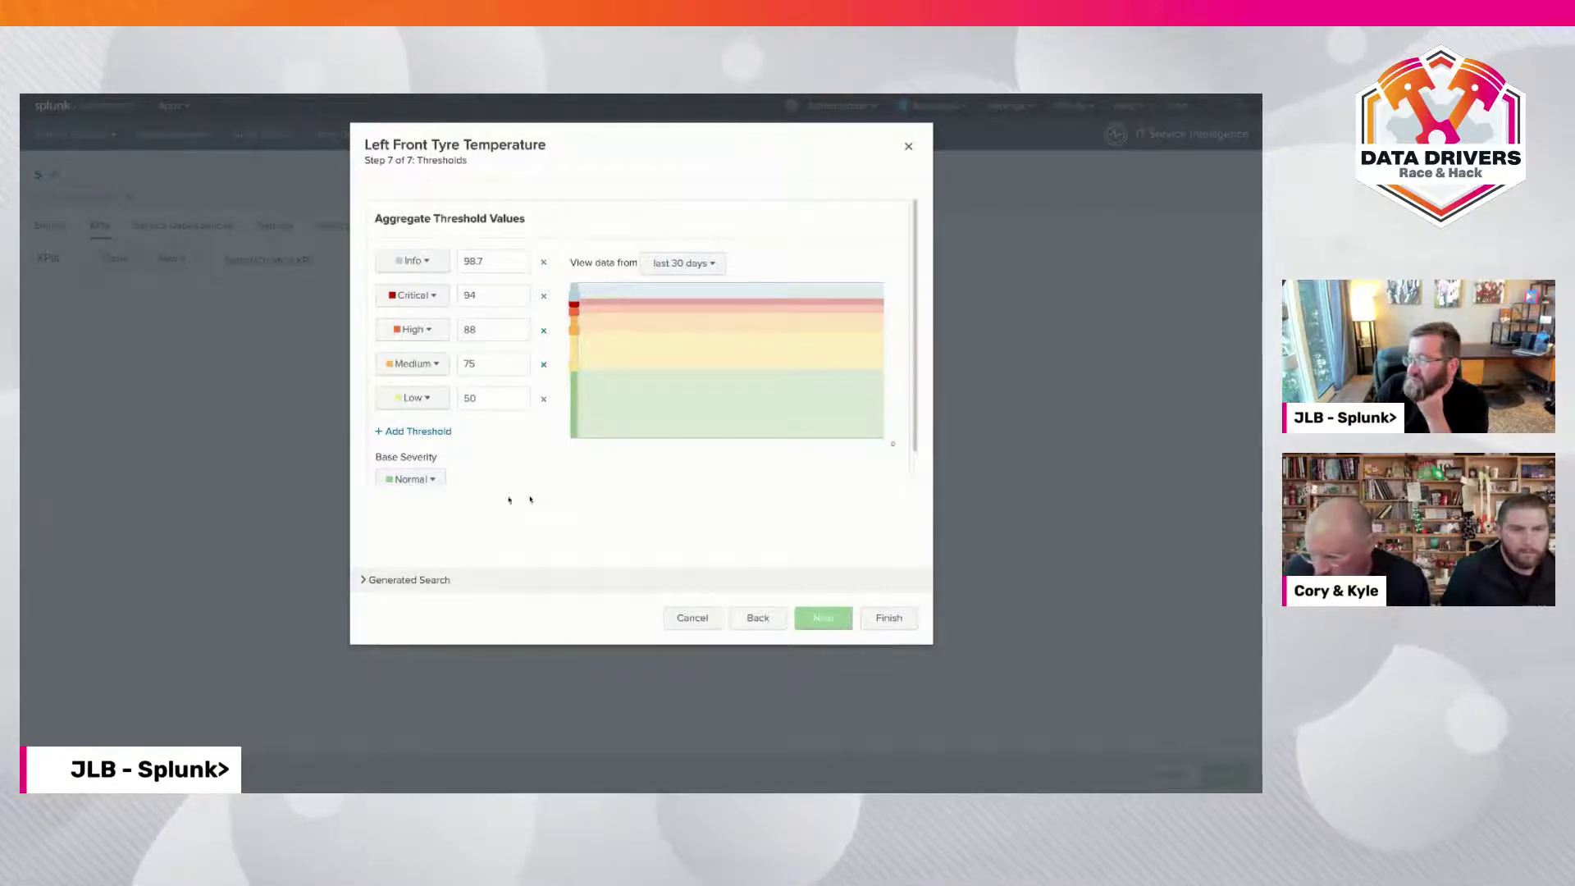
left_click(420, 486)
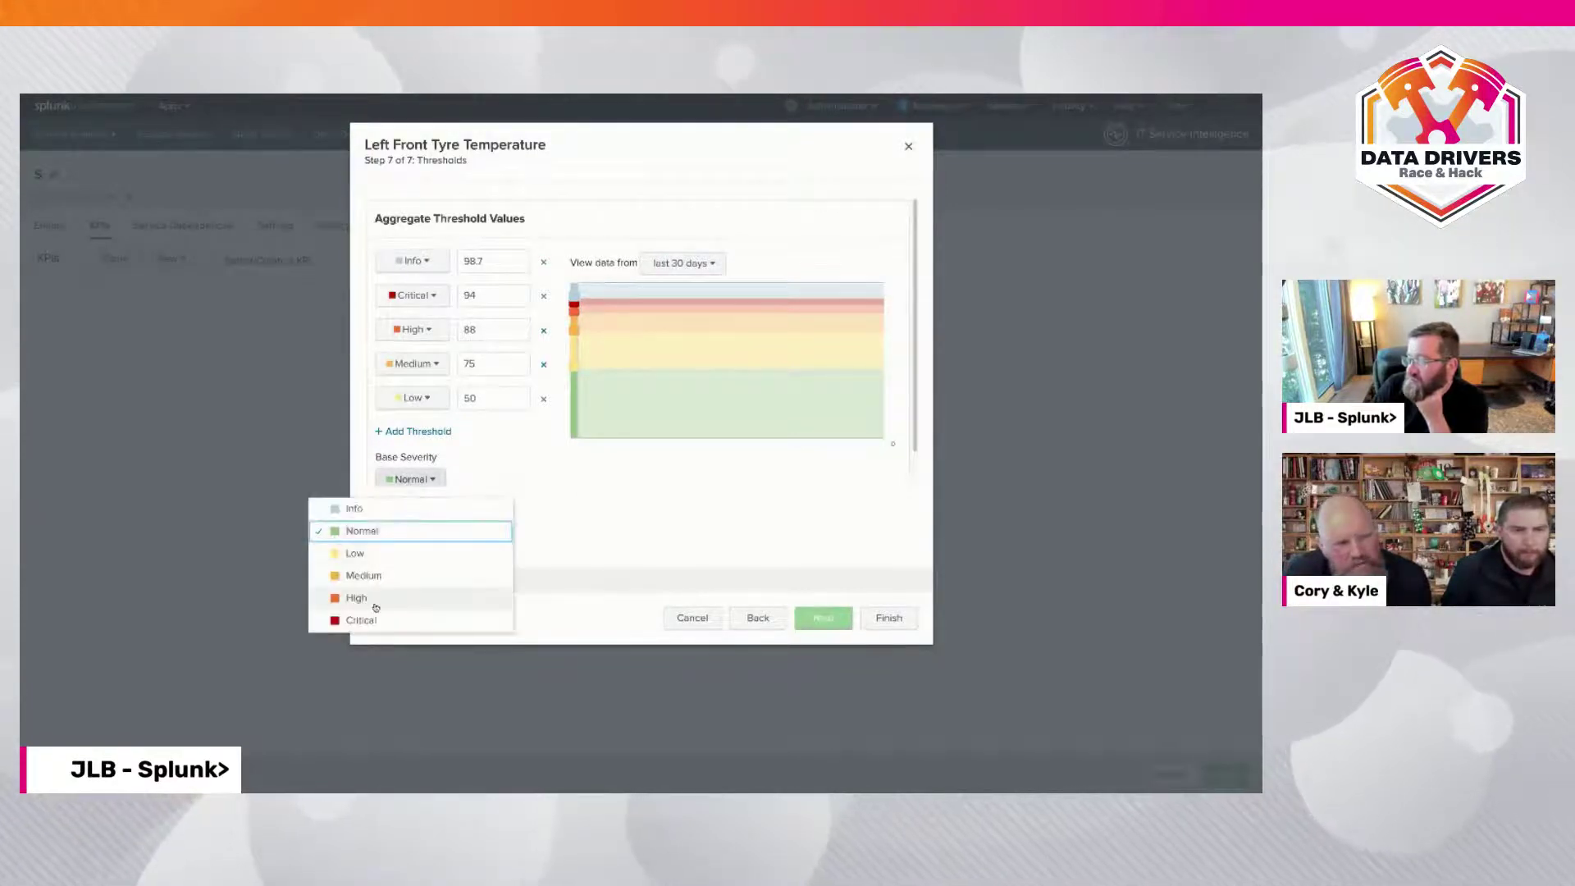
left_click(371, 630)
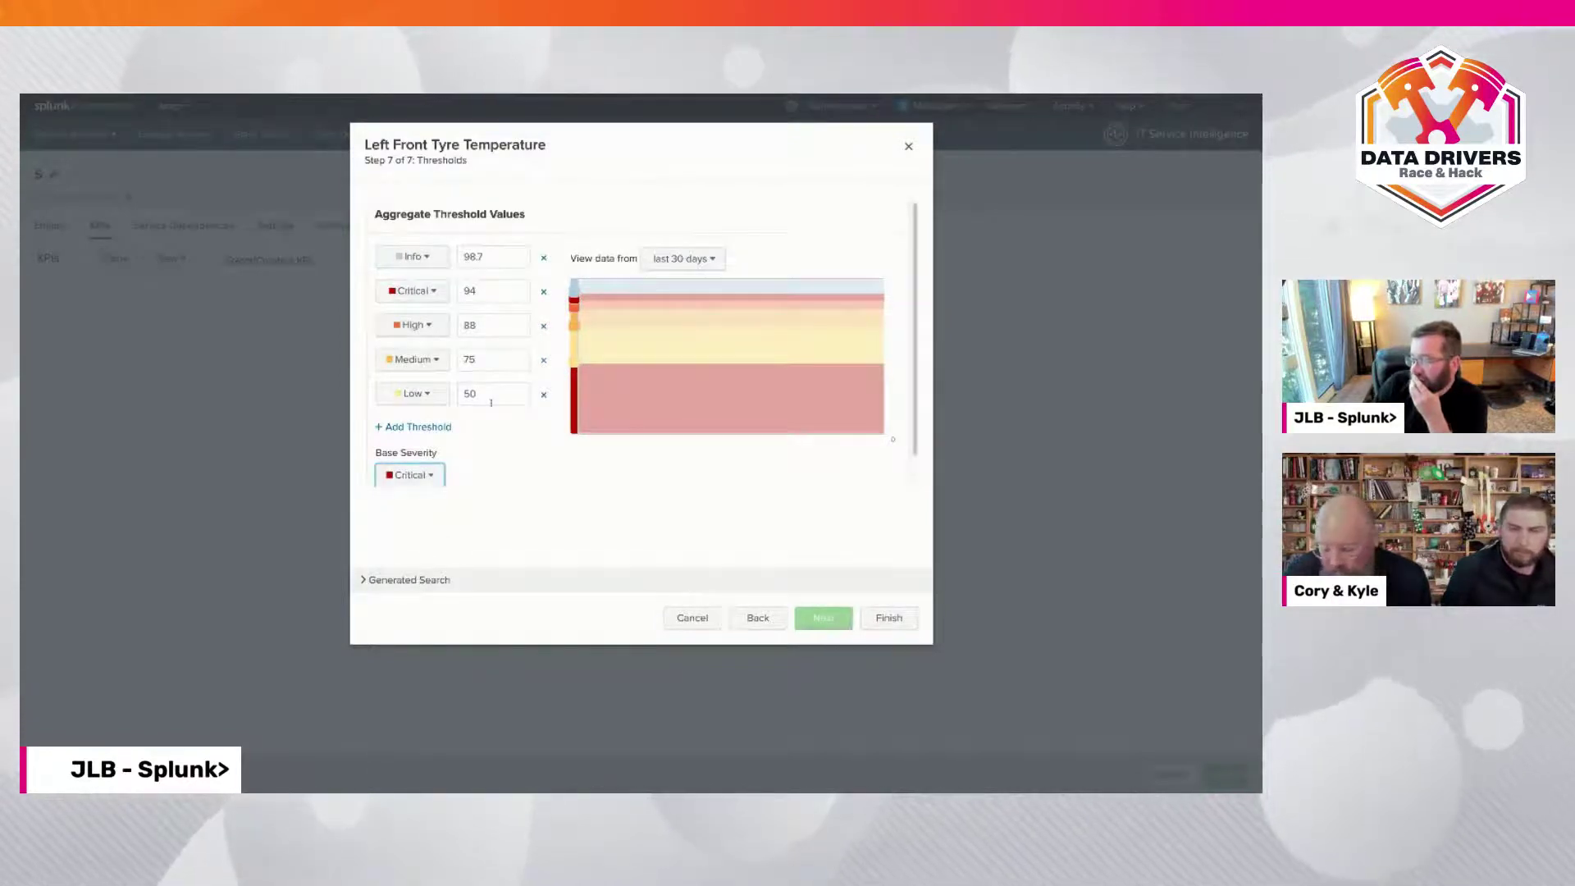
Set the aggregate threshold severities to High at 50, Low at 75, Normal at 88, Medium at 94 and High at 98.7
left_click(395, 405)
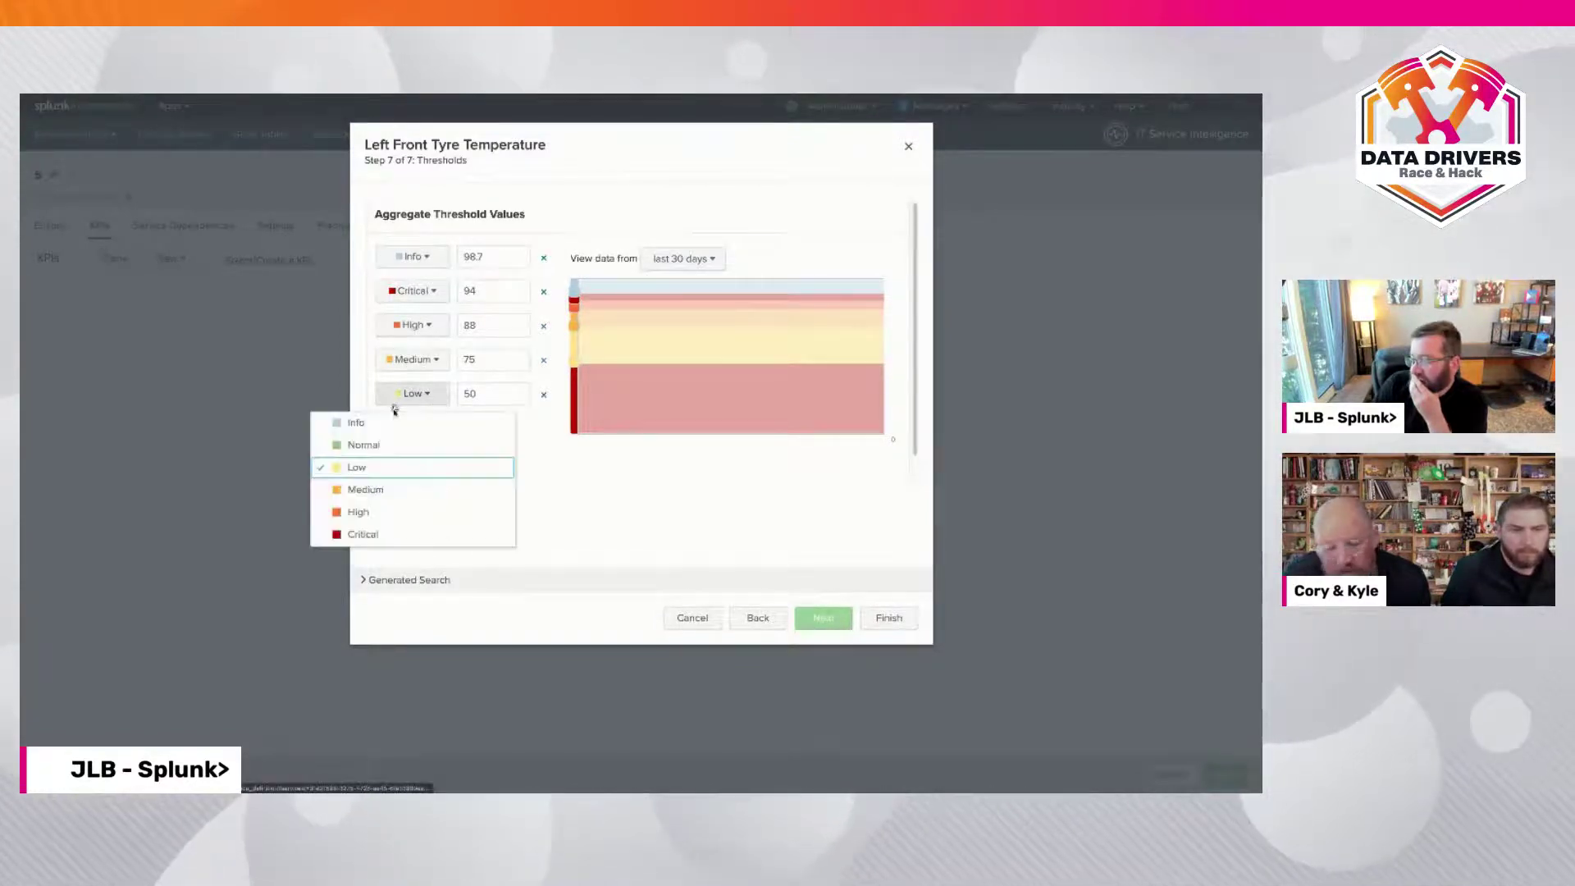
left_click(373, 513)
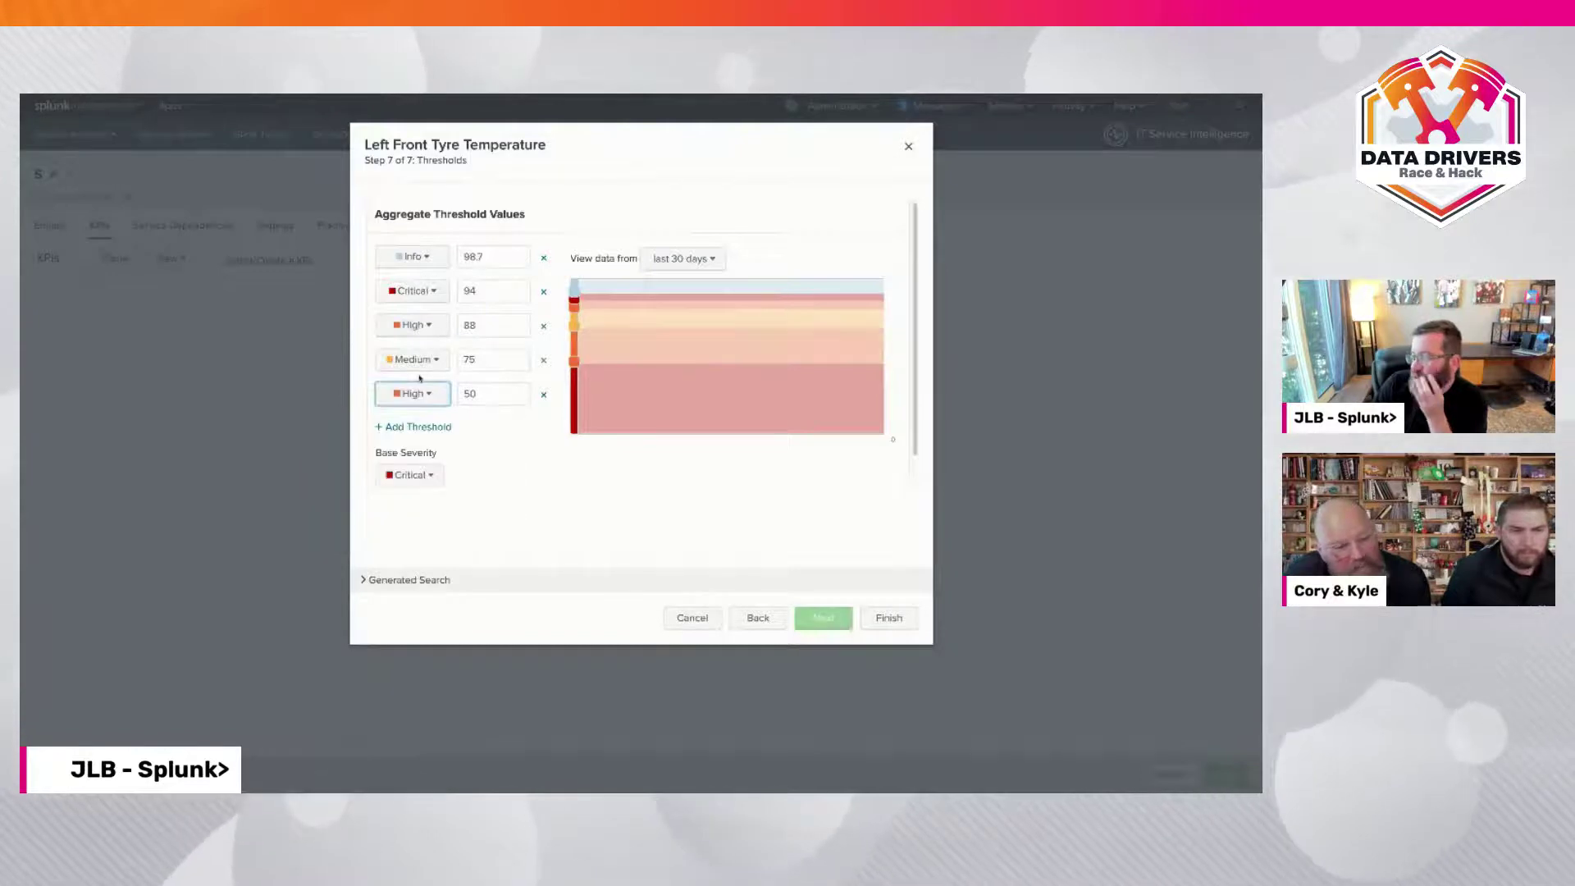
left_click(413, 359)
left_click(393, 431)
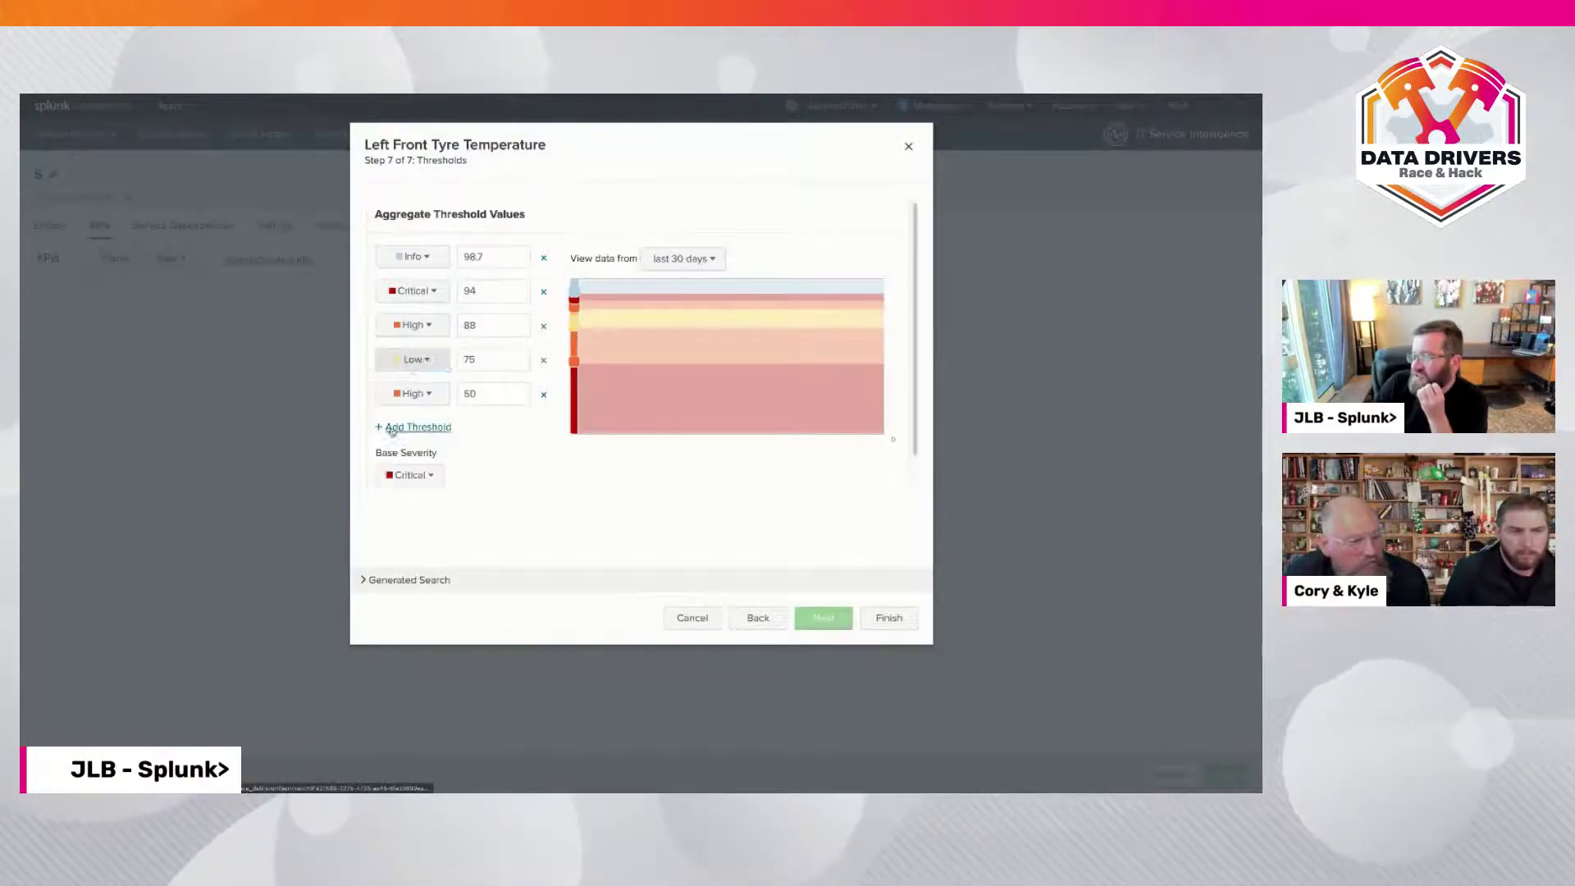
left_click(412, 325)
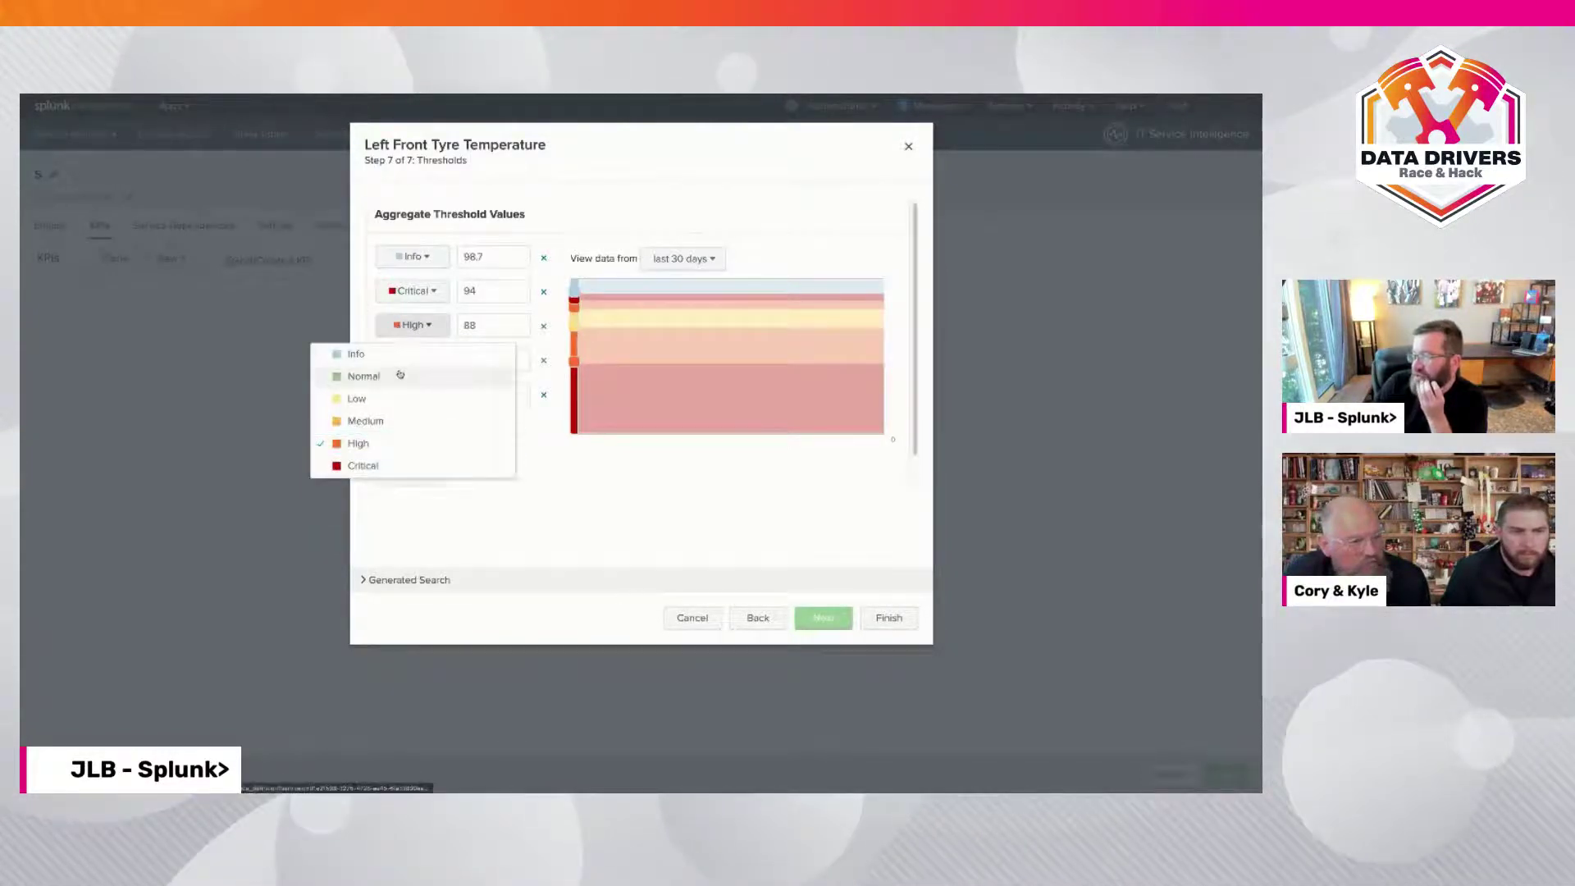
left_click(400, 375)
left_click(413, 292)
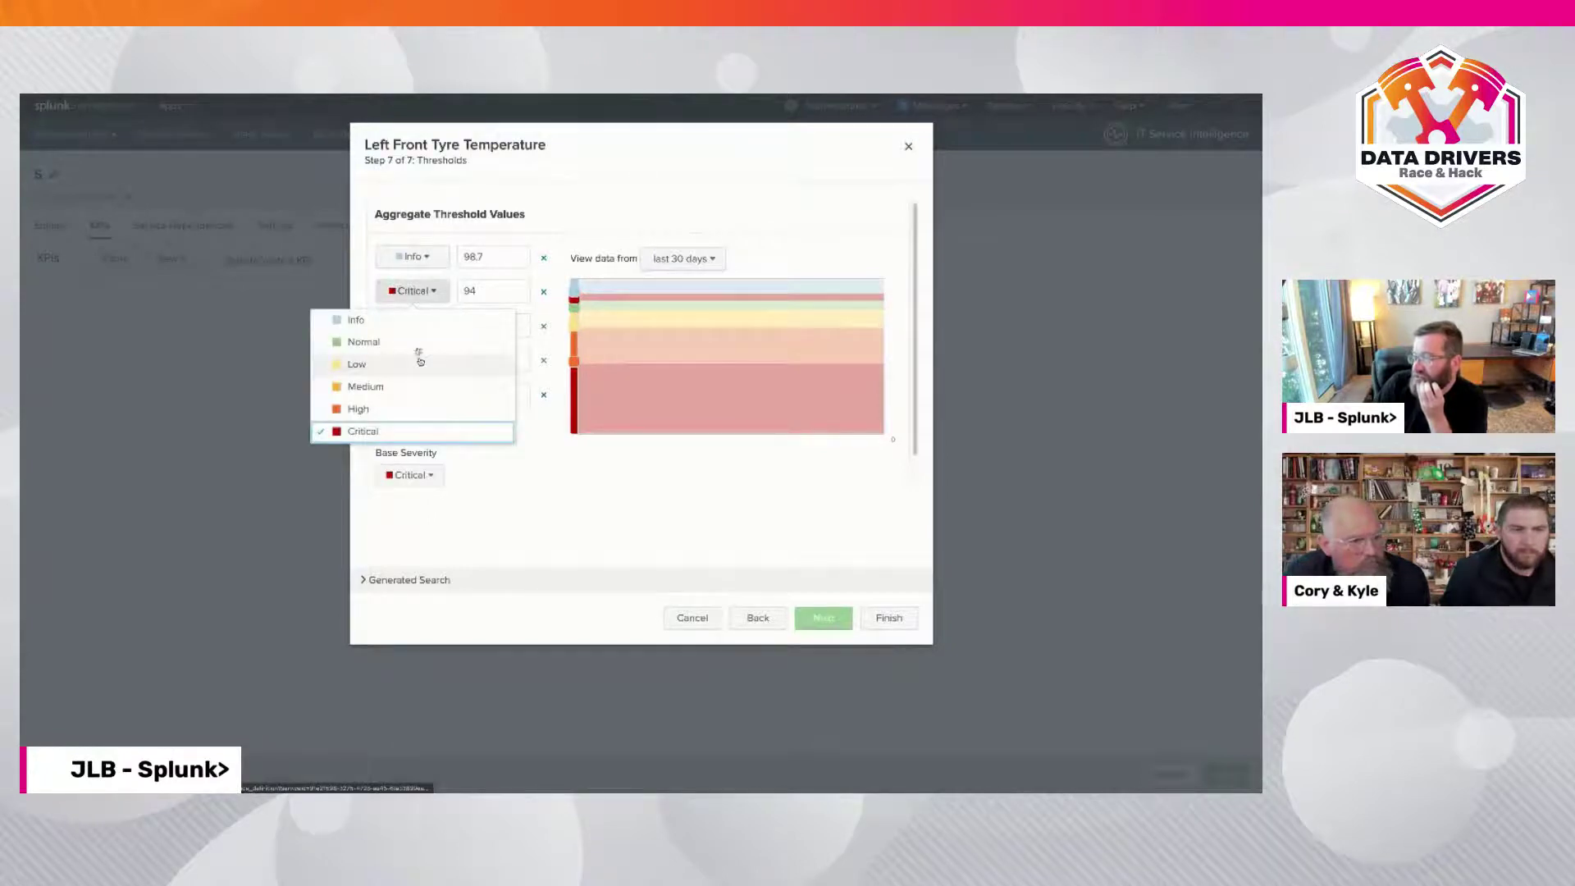
left_click(414, 386)
left_click(411, 257)
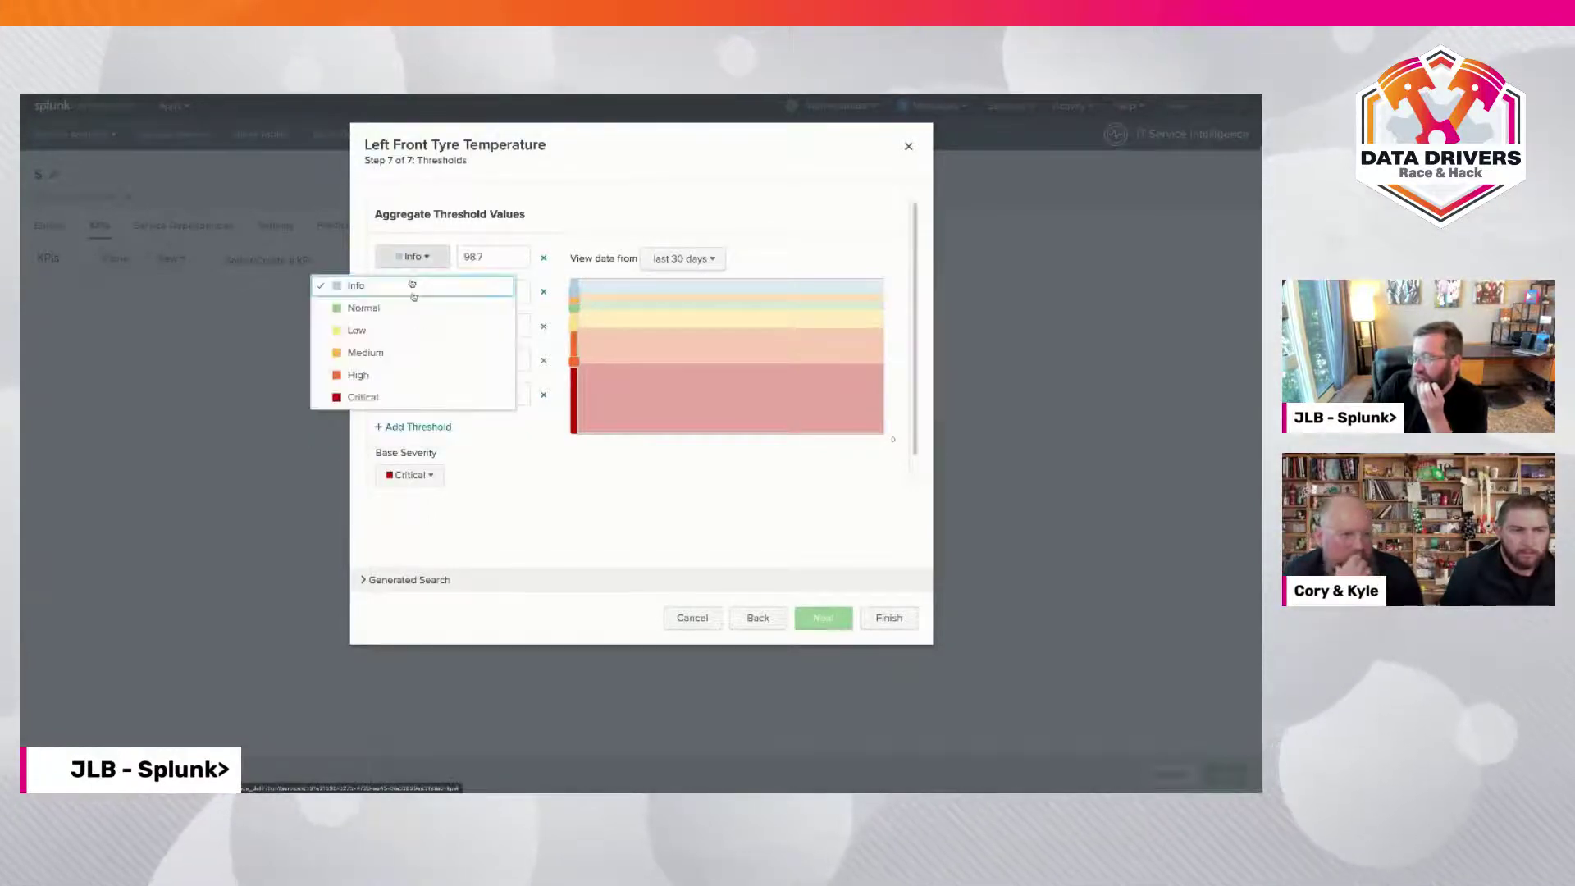
left_click(406, 376)
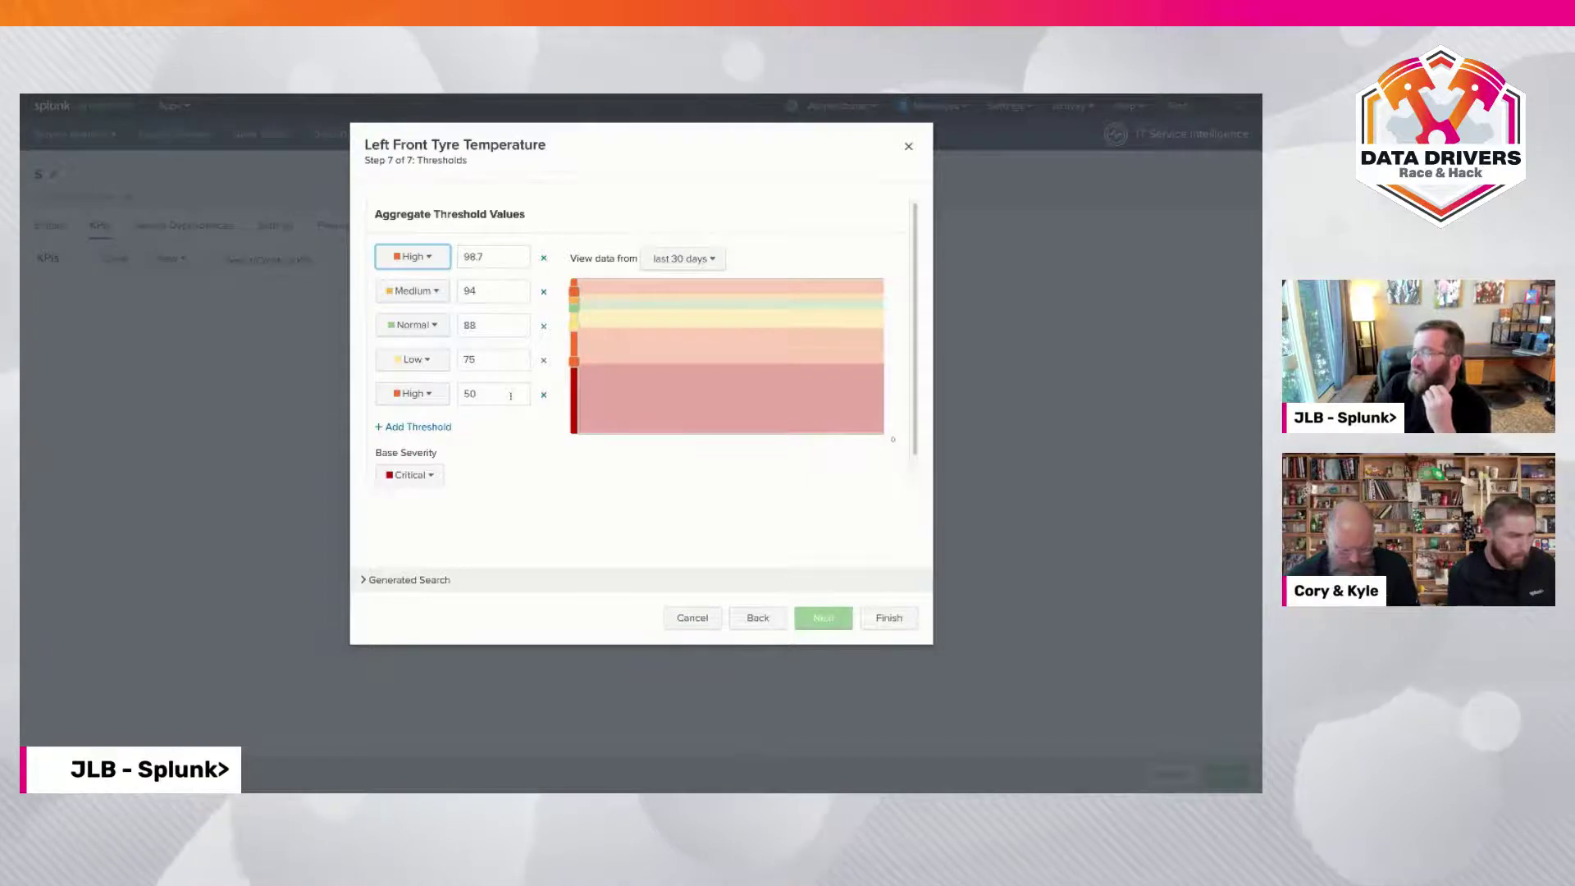
Preview the threshold data over the last 365 days and over the last 60 minutes
double_click(467, 394)
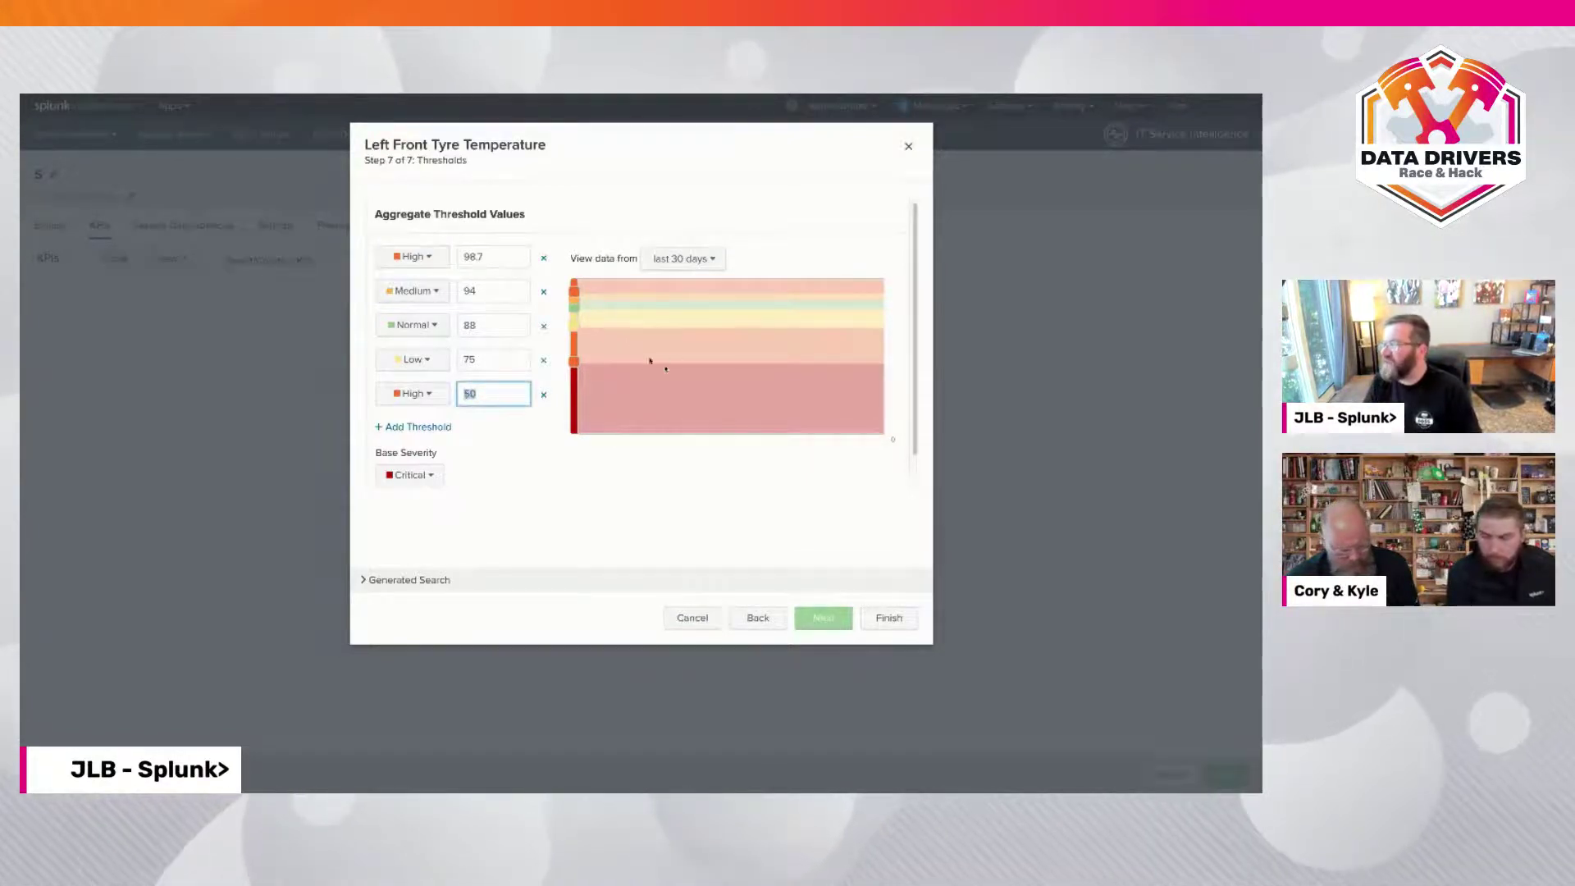
left_click(698, 258)
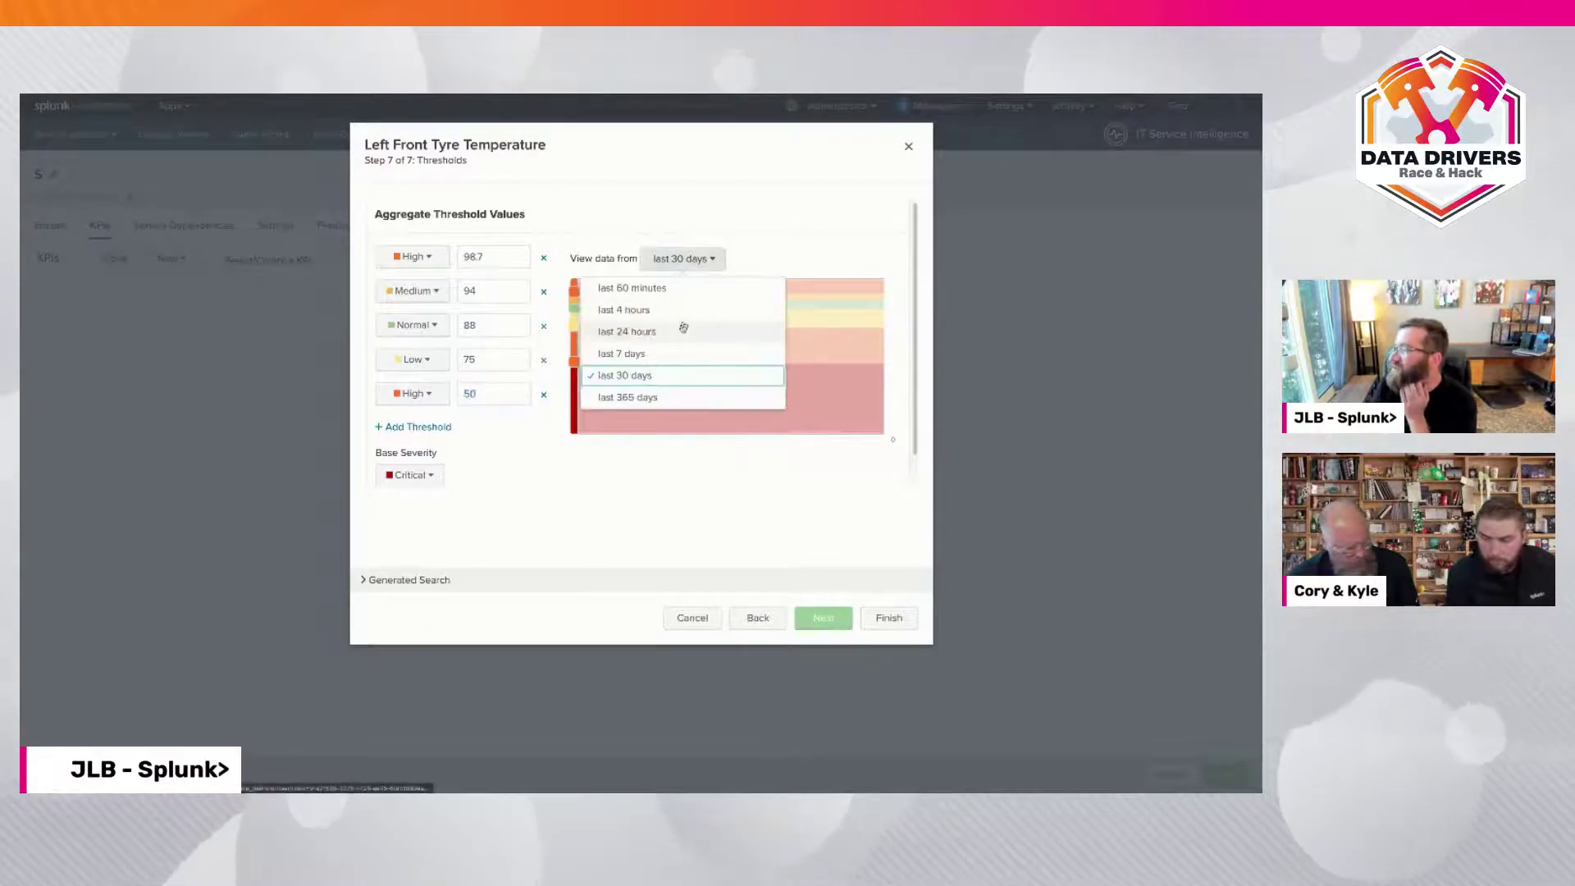
left_click(681, 397)
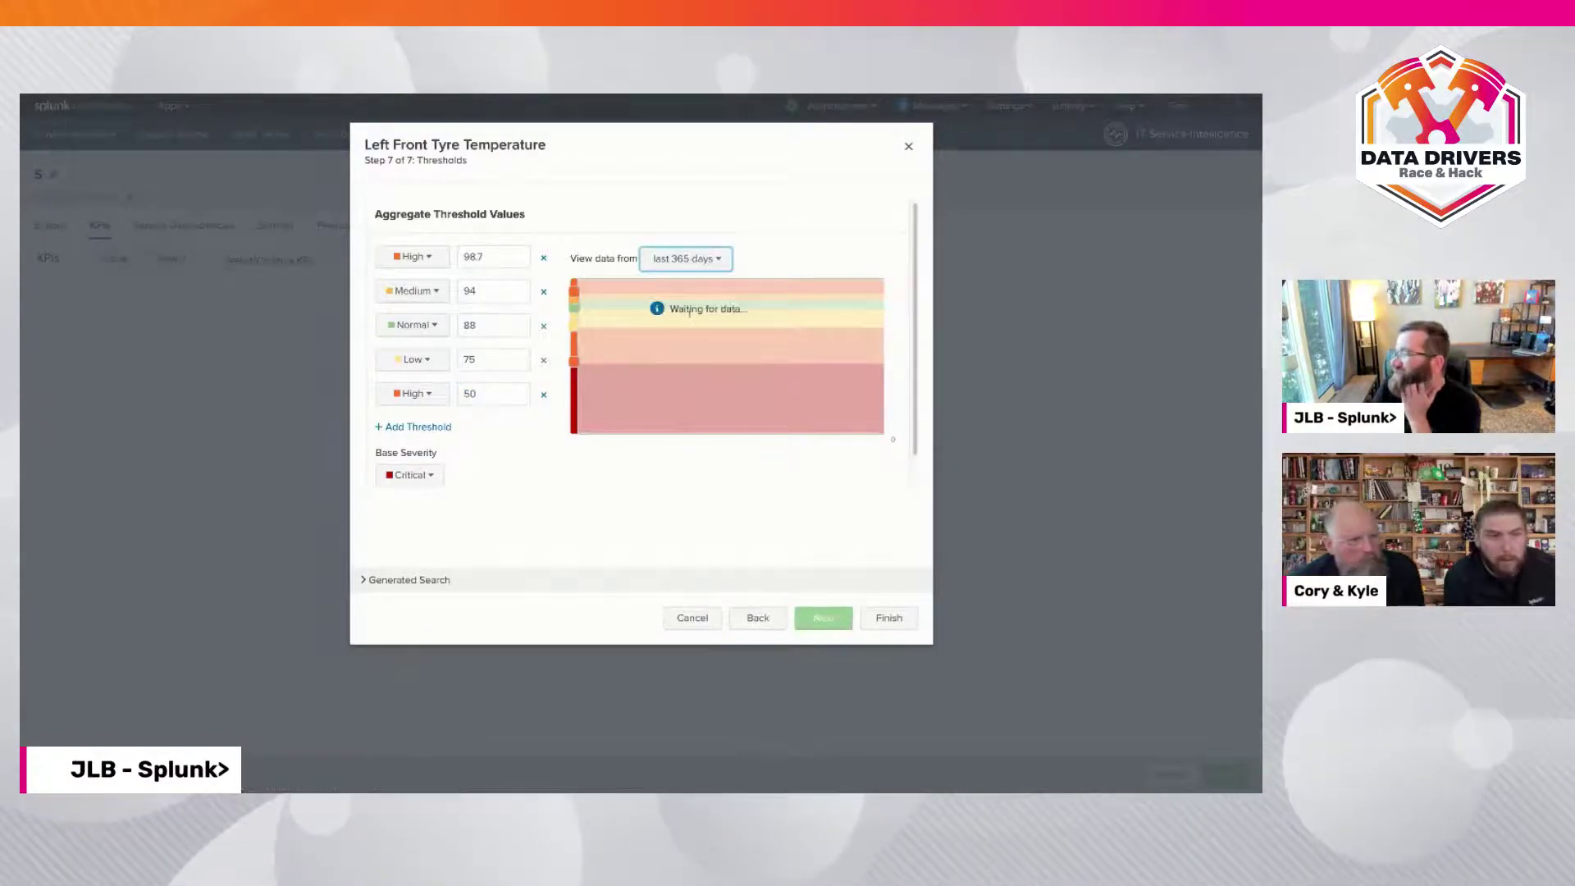
left_click(703, 260)
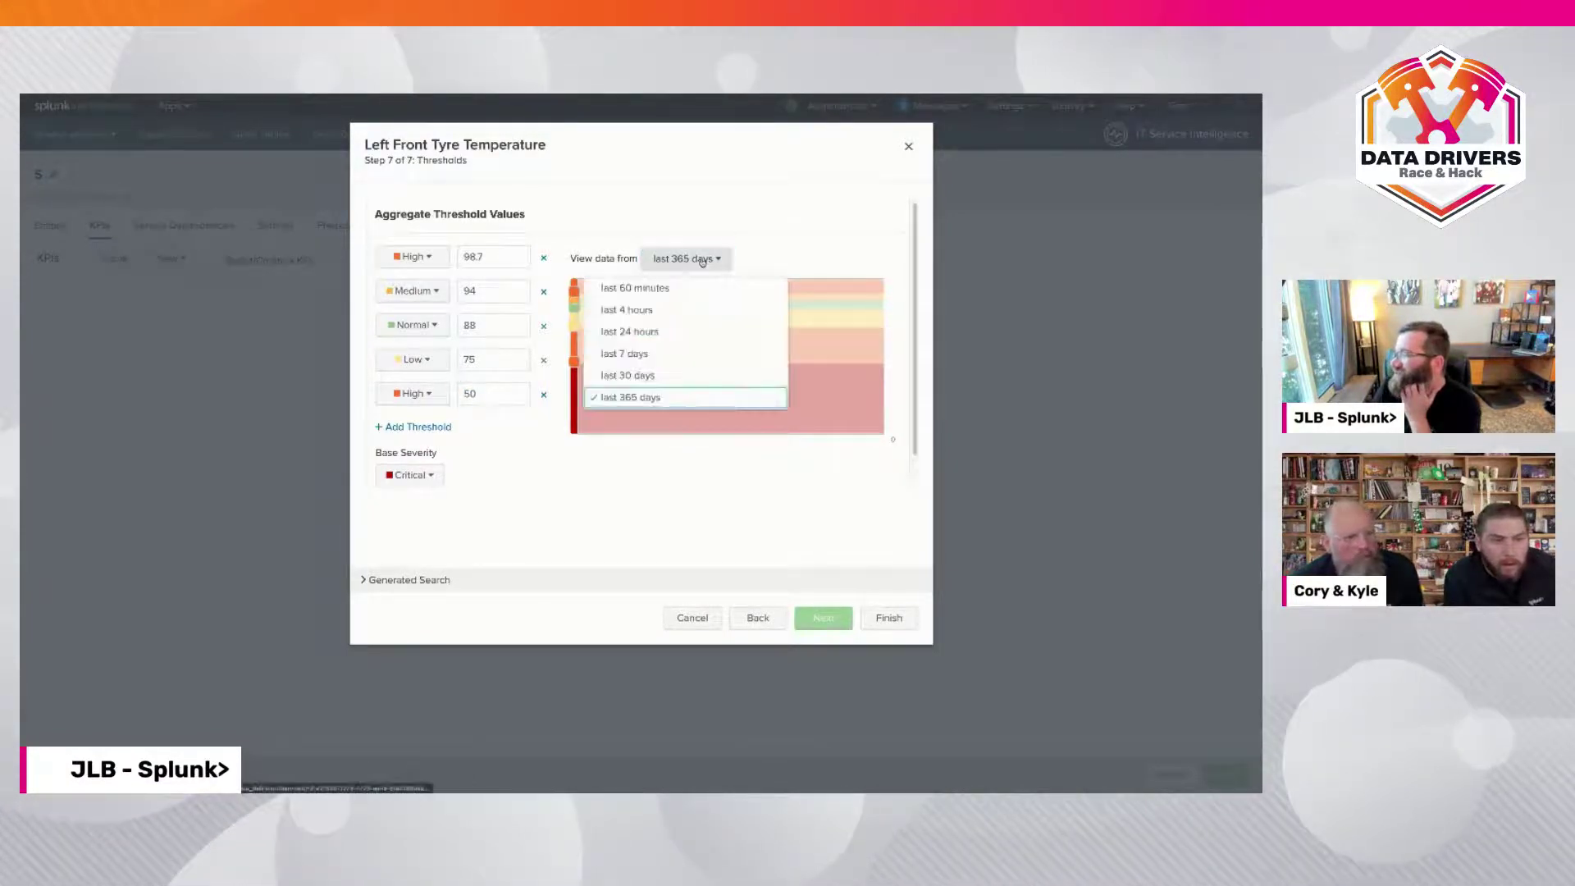
left_click(648, 288)
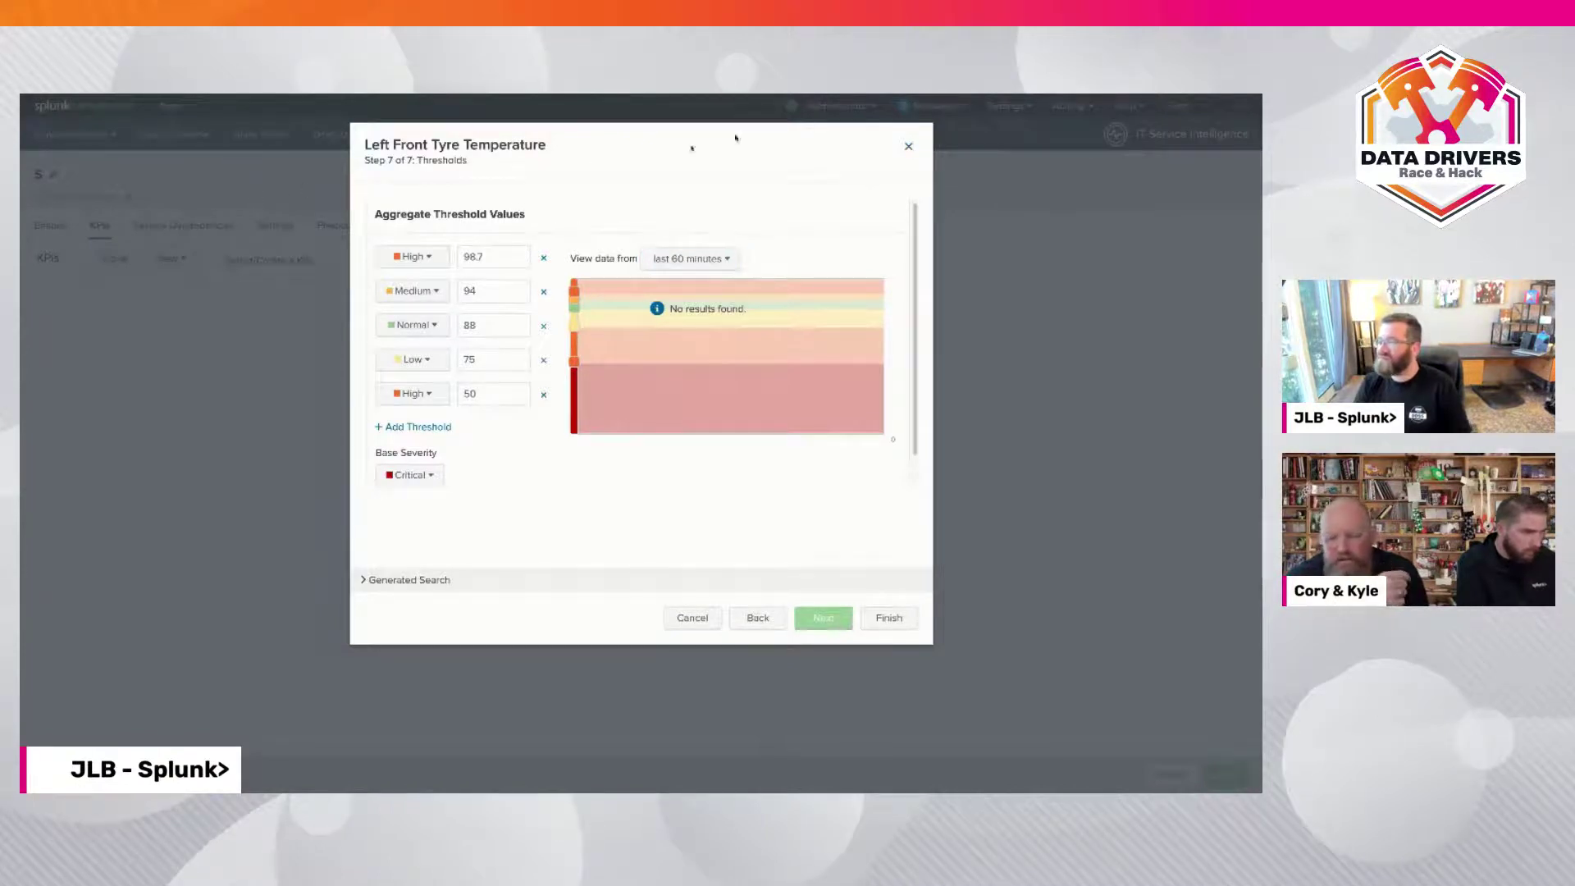
Close the KPI wizard without finishing it and open the default Service Analyzer in full screen
left_click(908, 149)
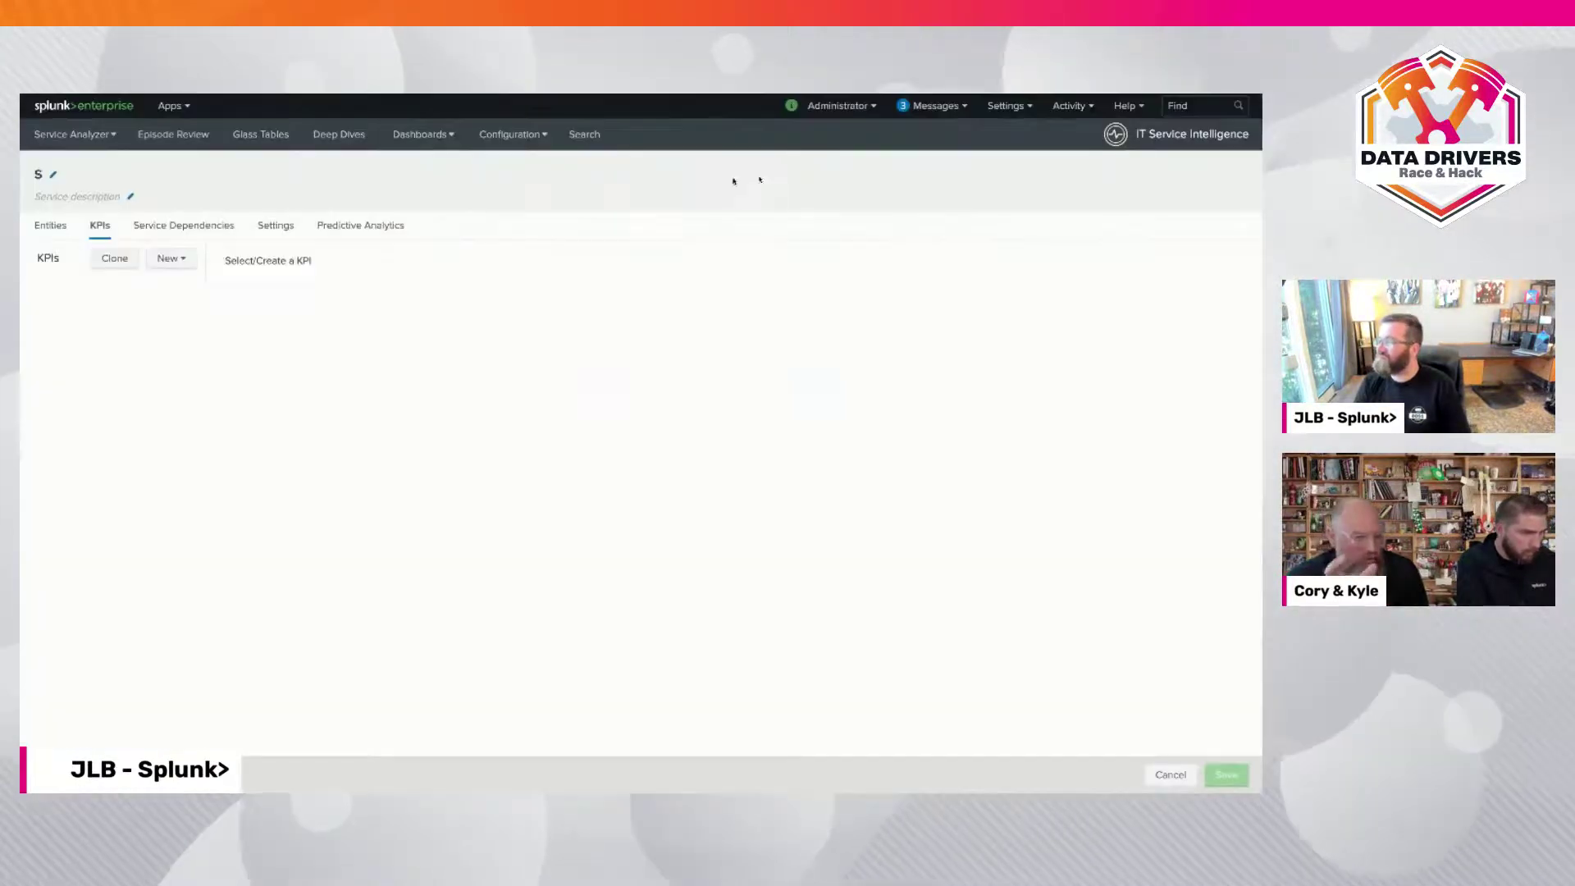
mouse_move(51, 96)
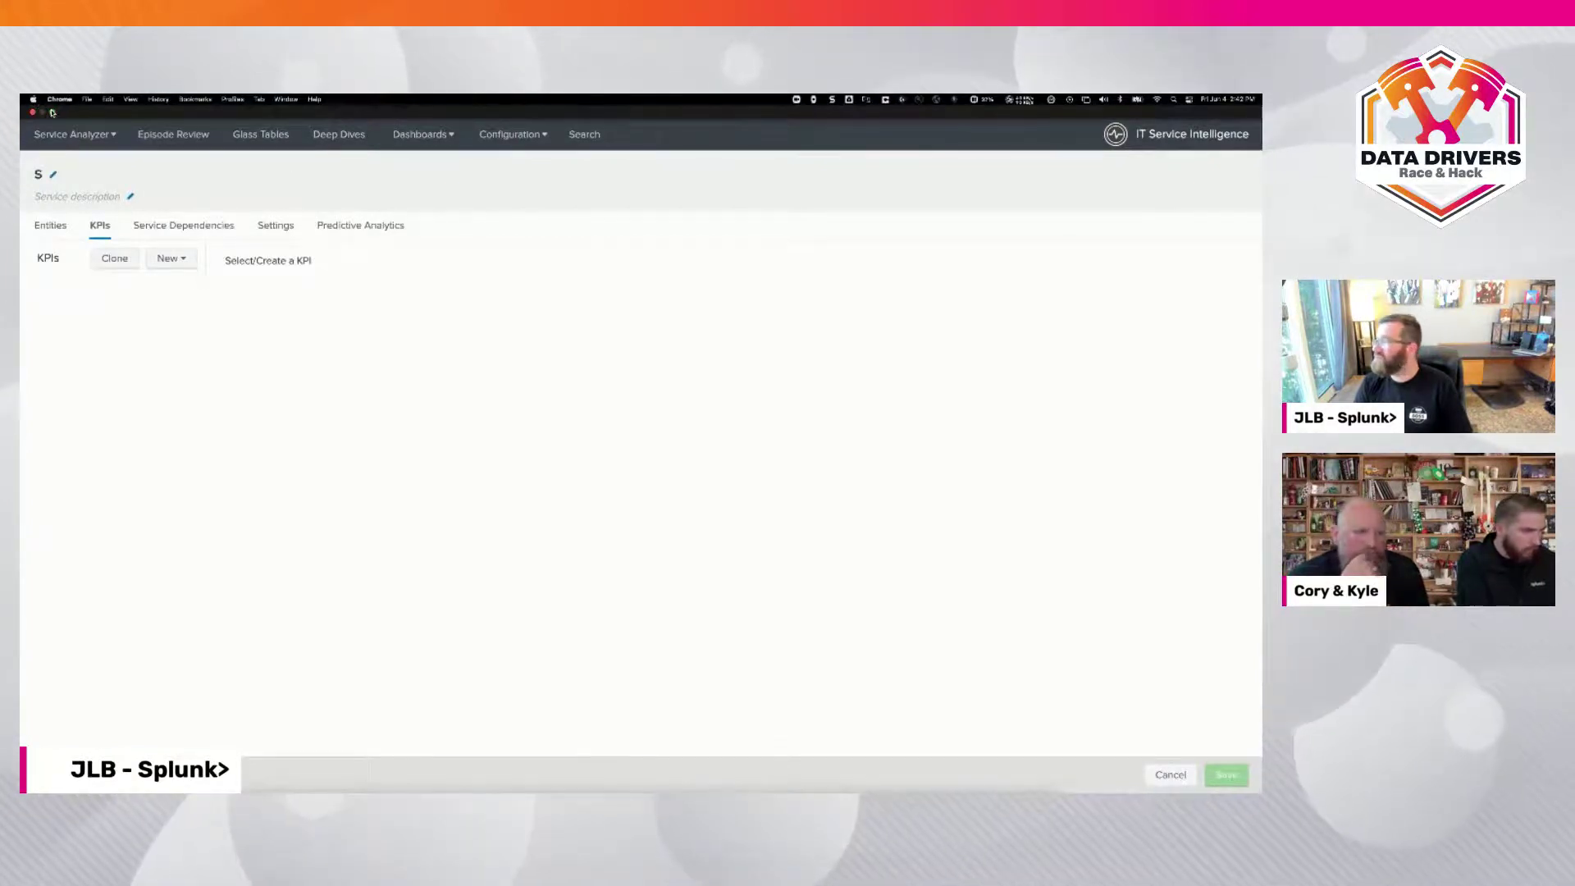
left_click(52, 112)
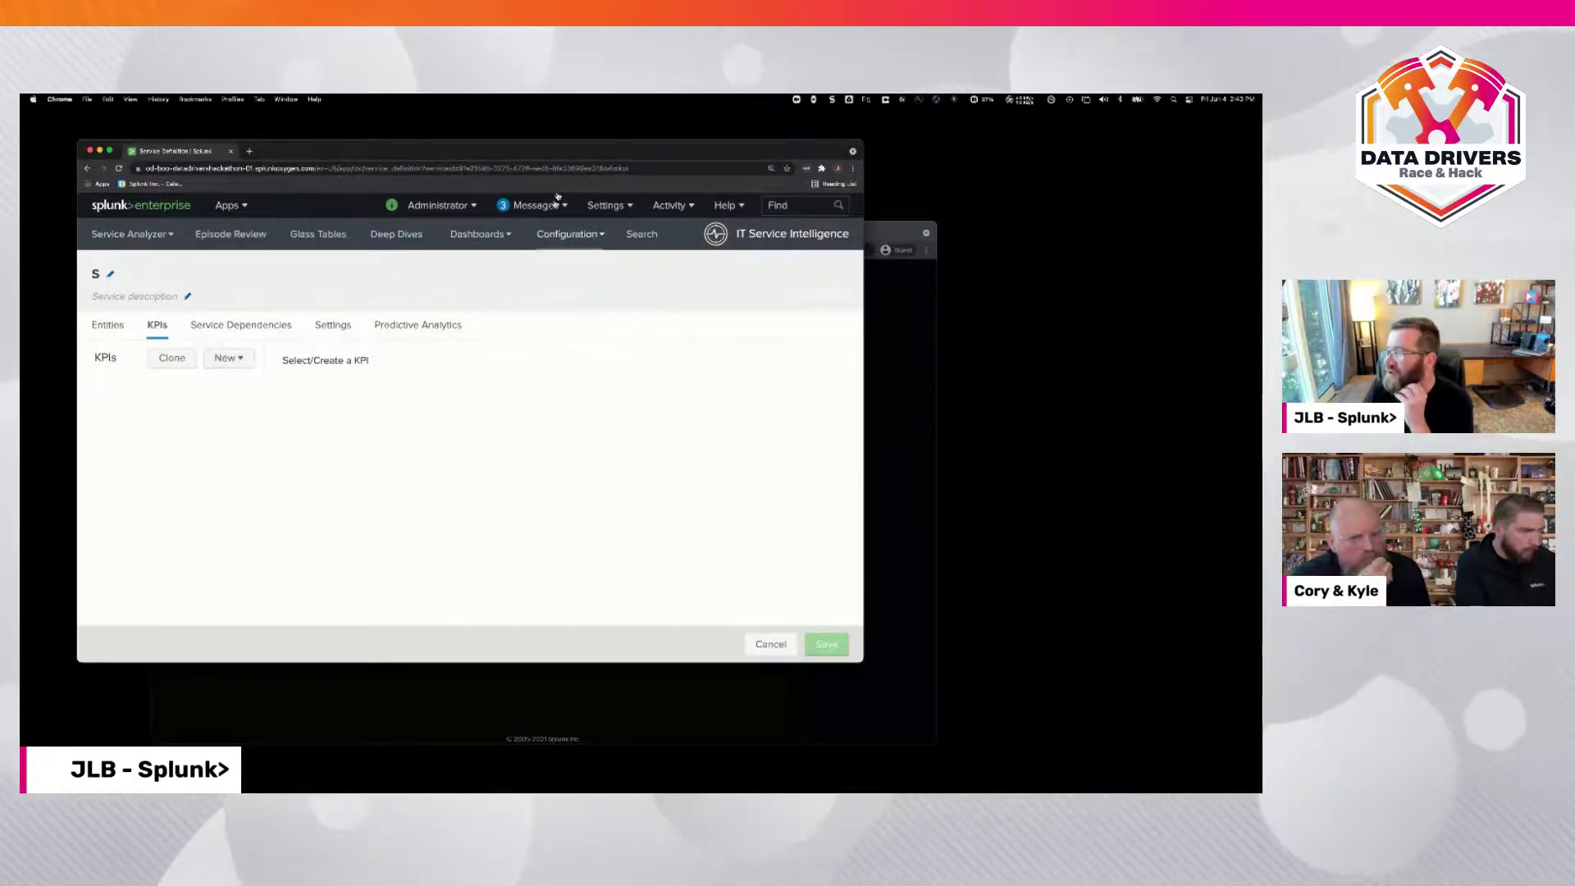
left_click(154, 236)
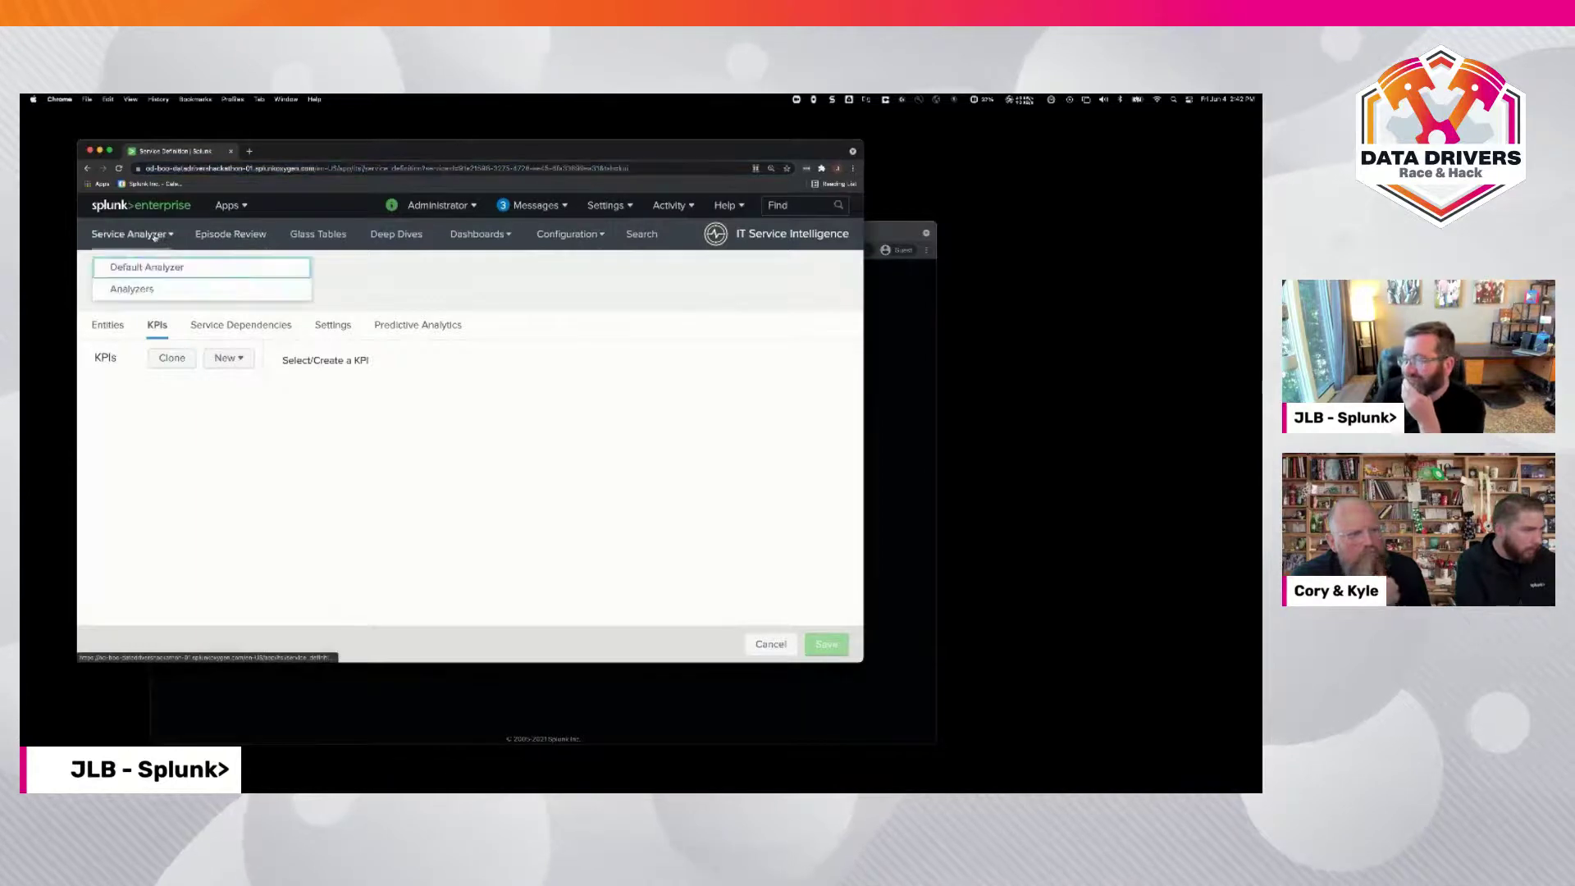
left_click(176, 269)
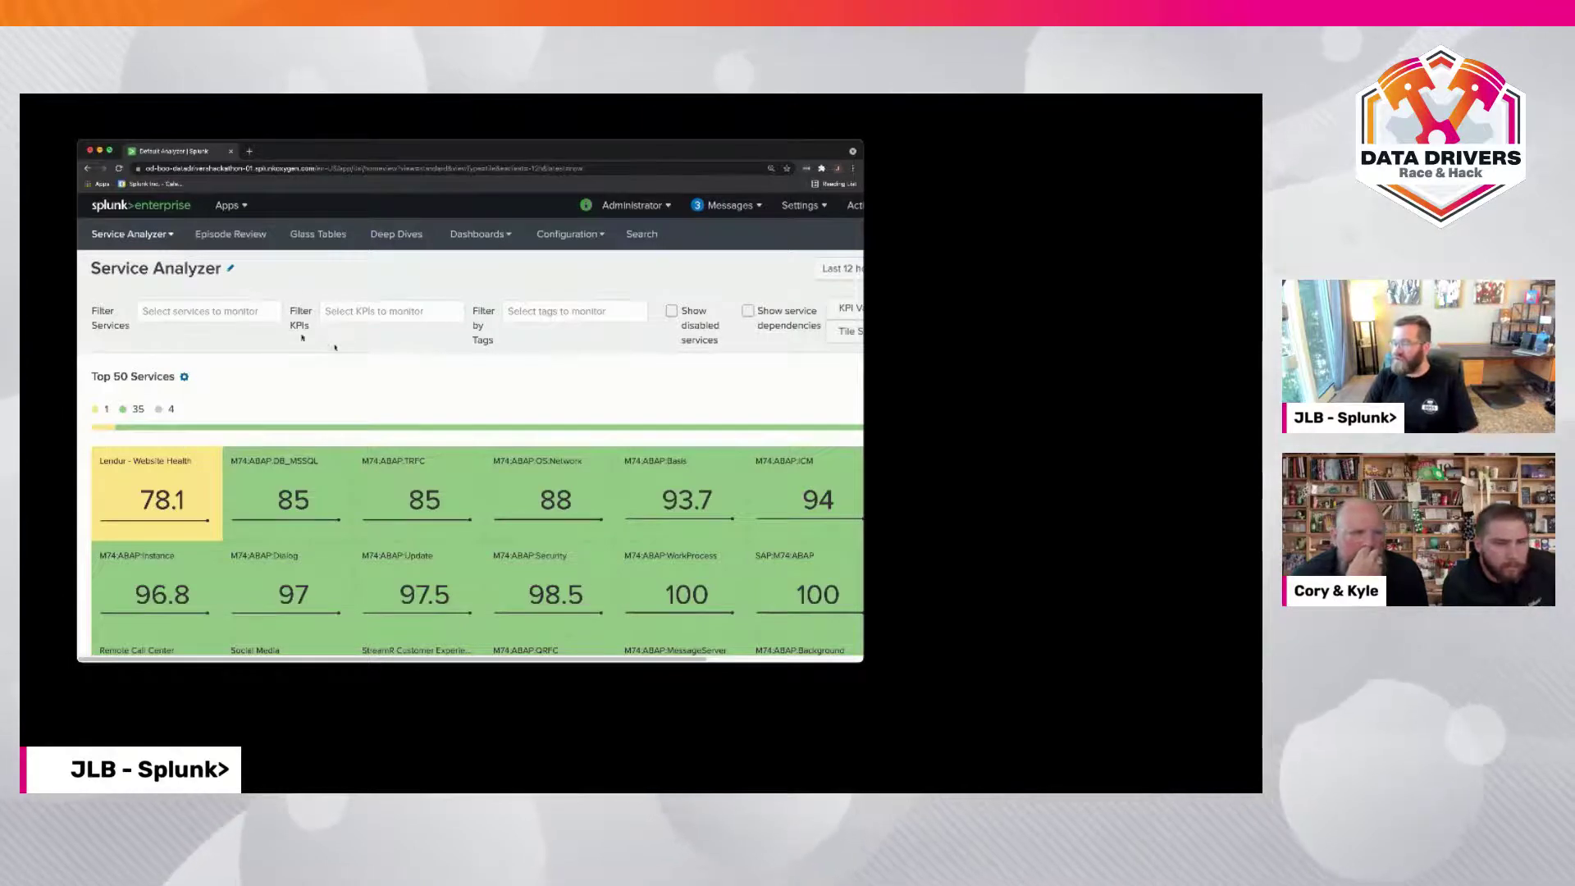
key("ctrl+super+f")
Examine the service health score tiles and the Top 50 KPIs tiles in the Service Analyzer
scroll(345, 365, "down", 3)
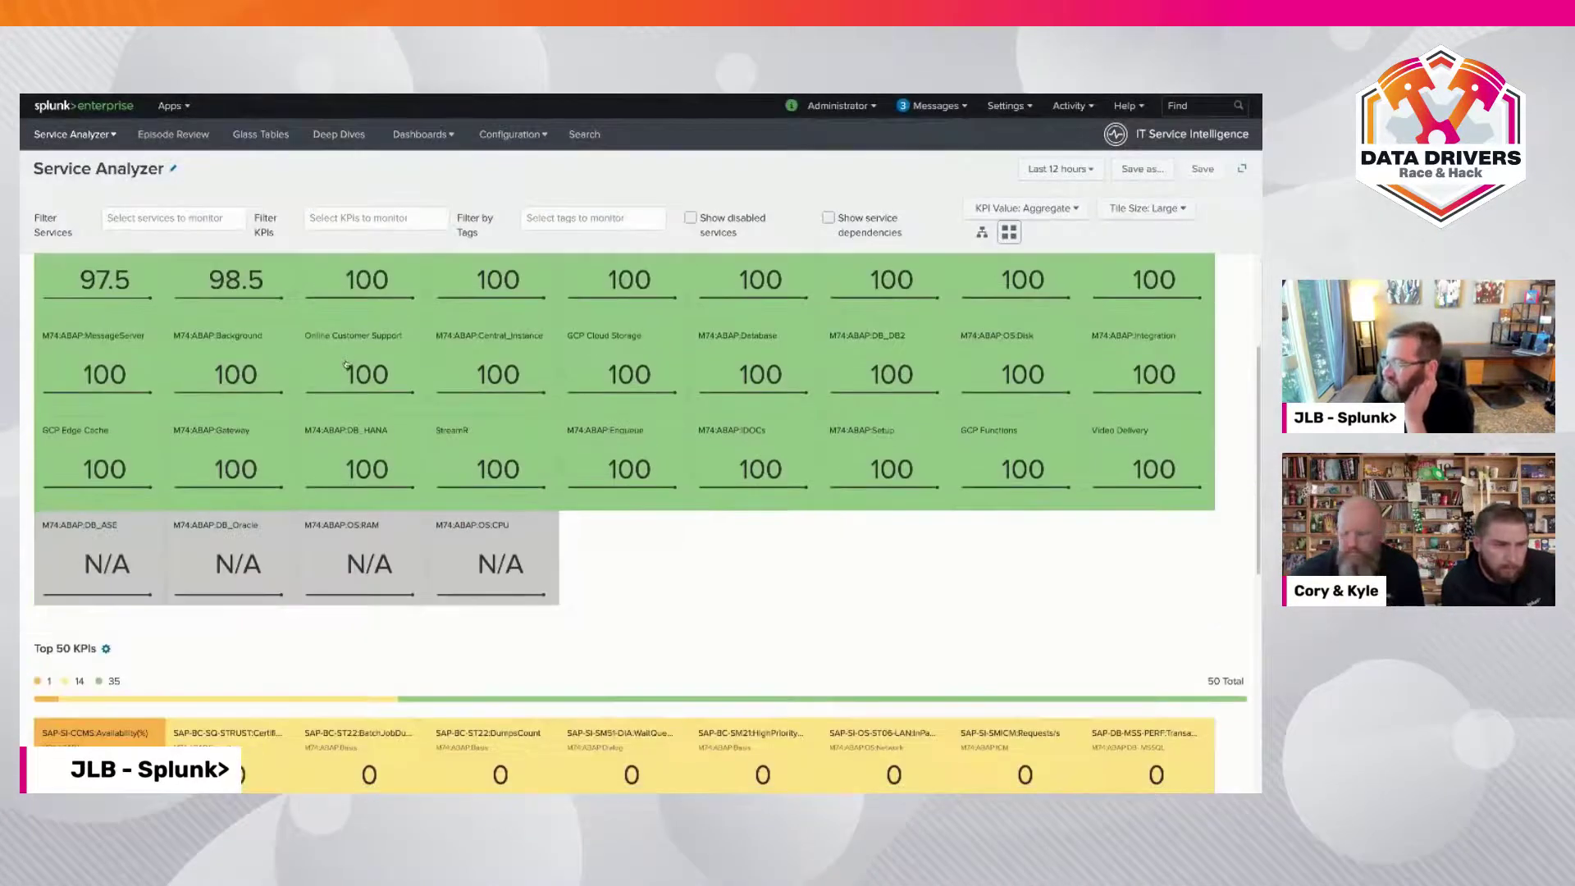
scroll(346, 365, "down", 5)
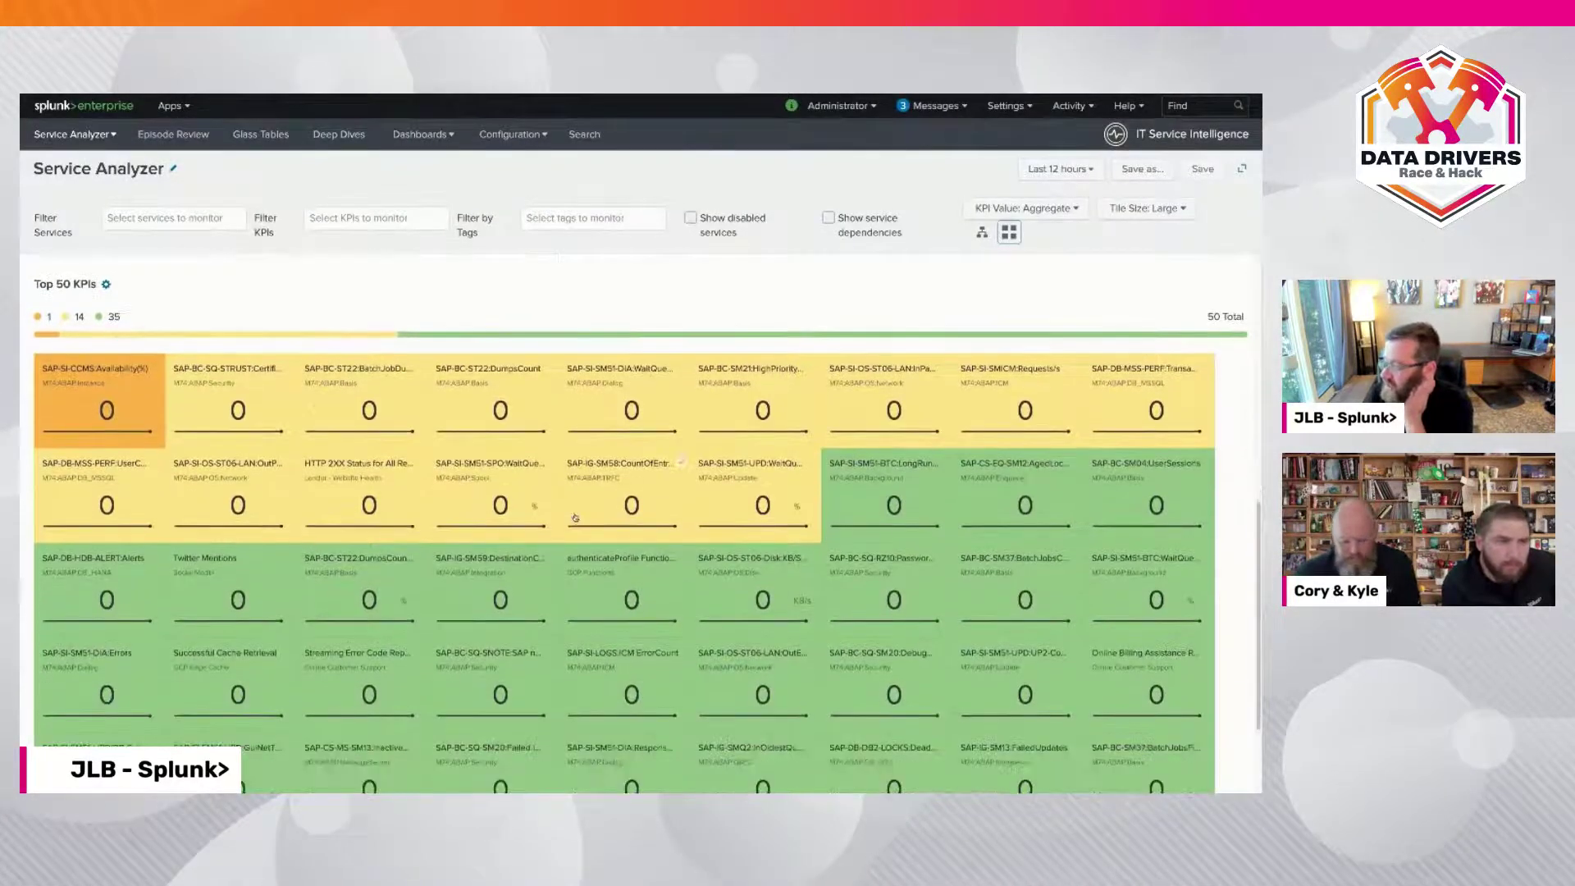
scroll(575, 517, "down", 2)
scroll(580, 529, "up", 3)
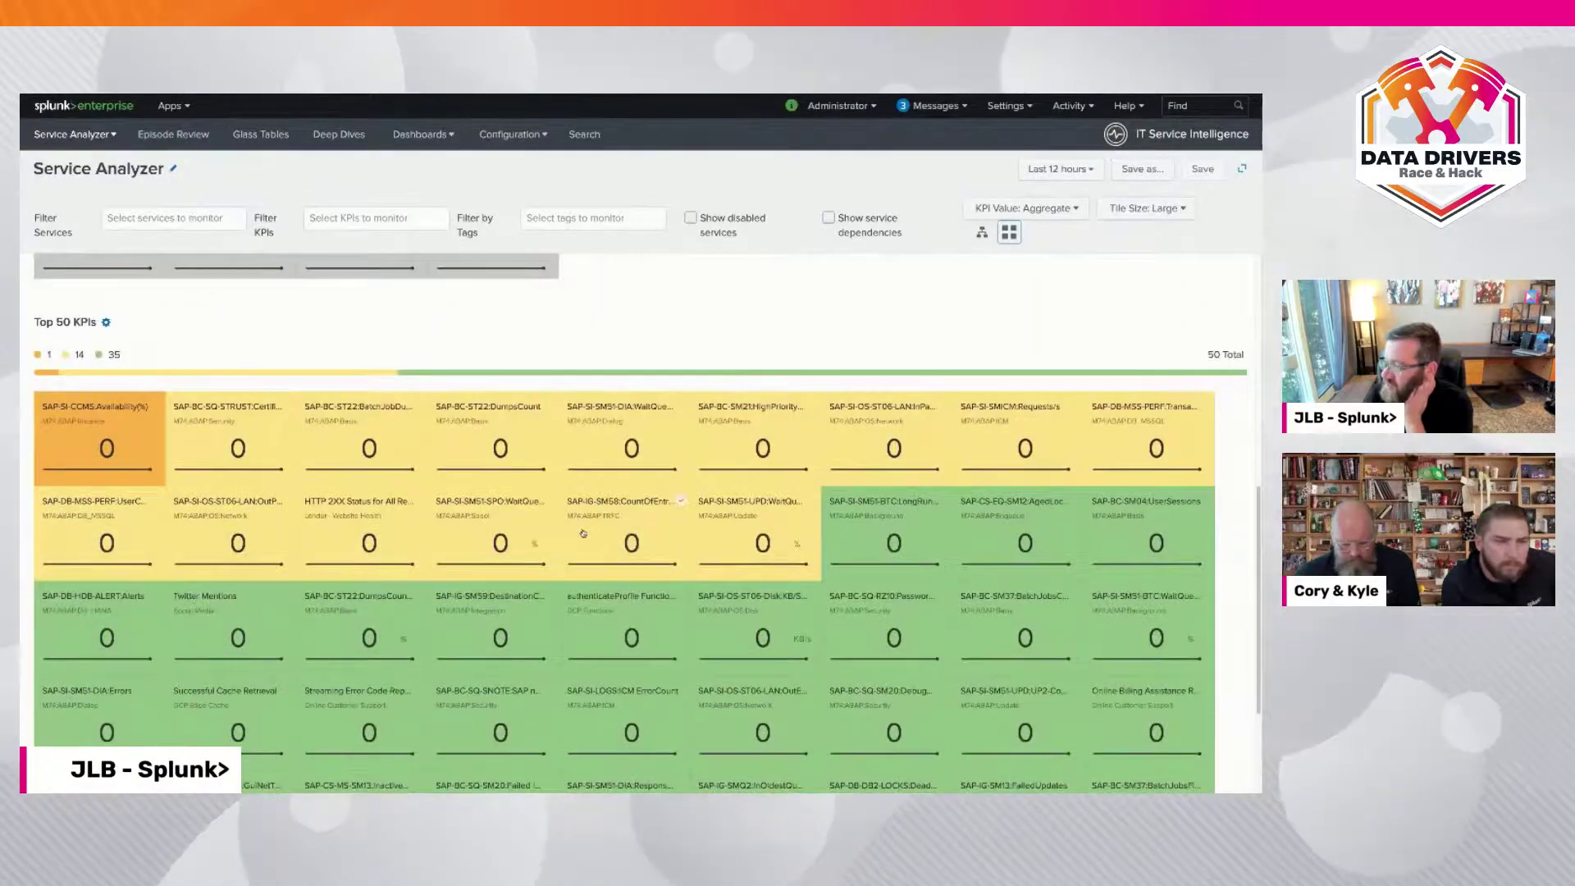
scroll(583, 534, "up", 2)
scroll(582, 533, "down", 3)
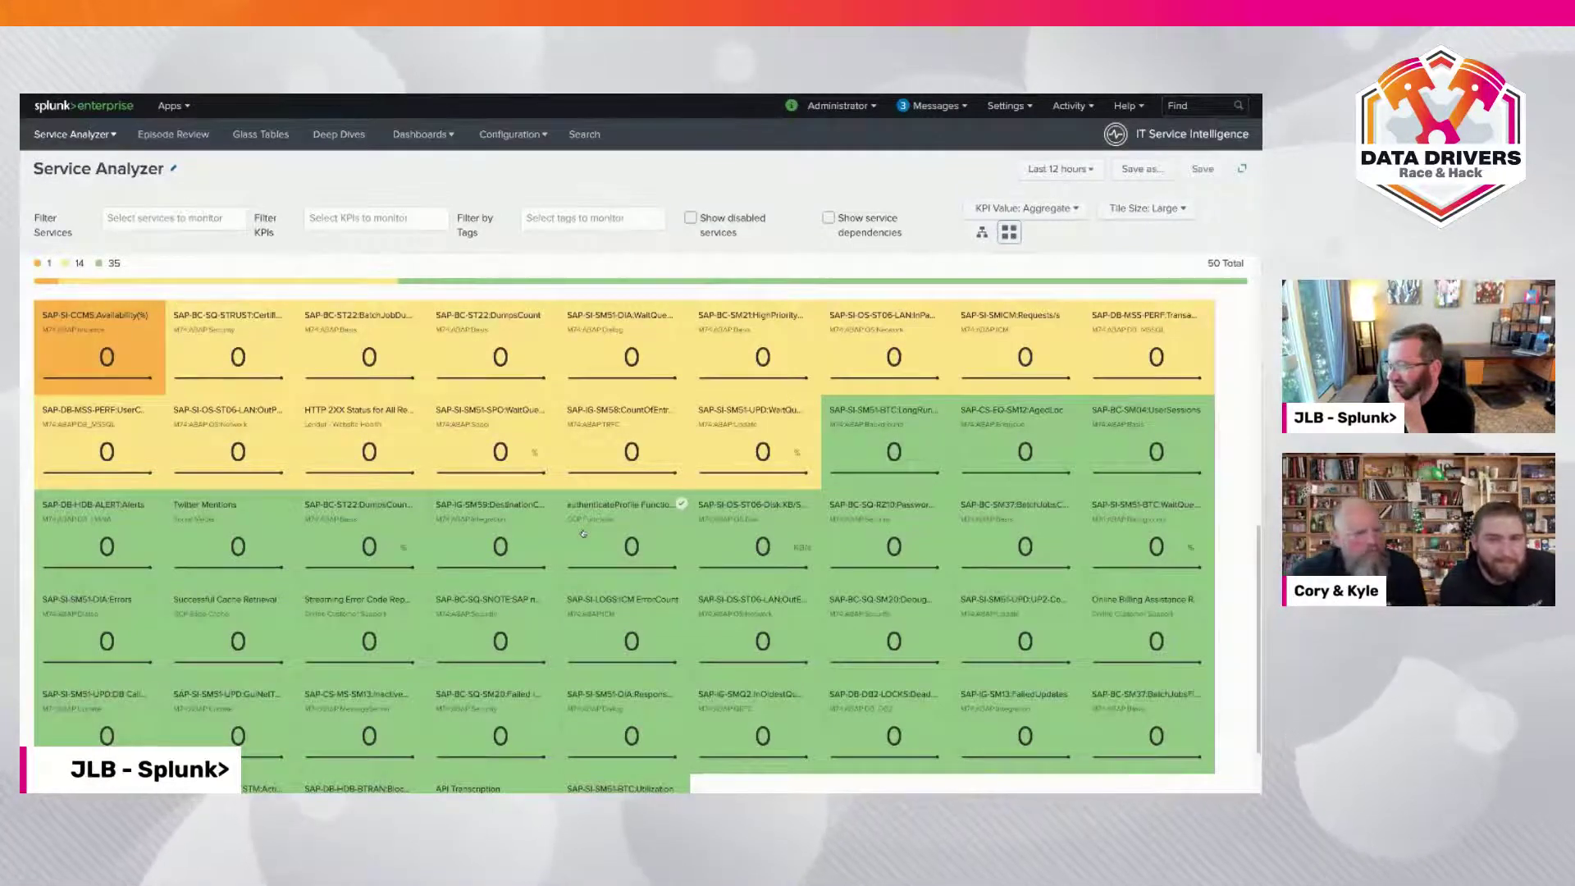
scroll(582, 533, "up", 1)
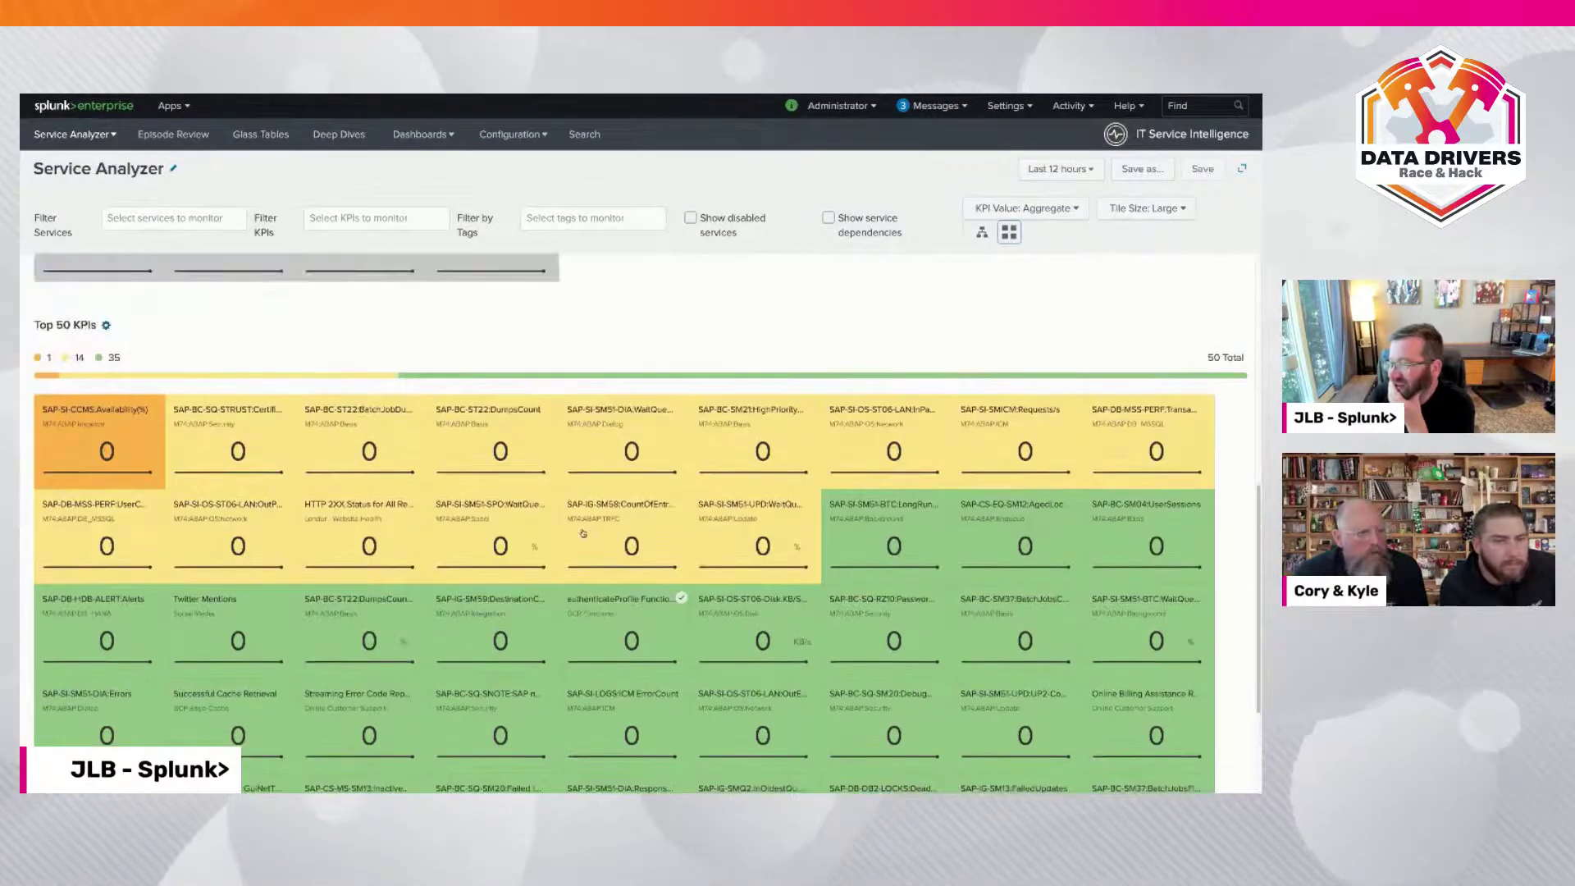
scroll(582, 533, "up", 1)
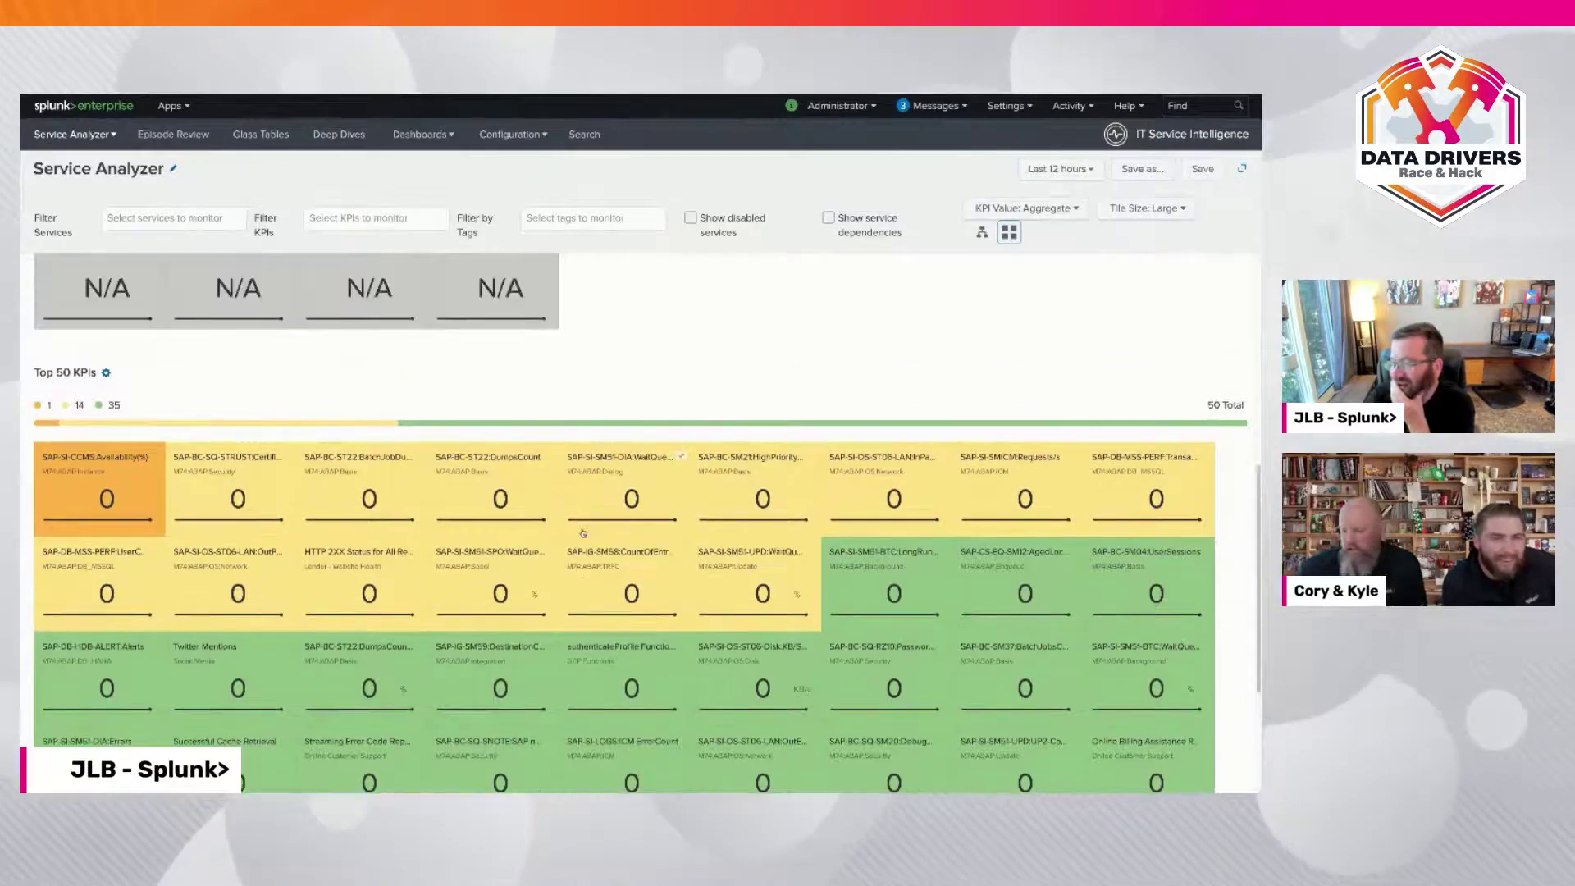
scroll(583, 534, "up", 1)
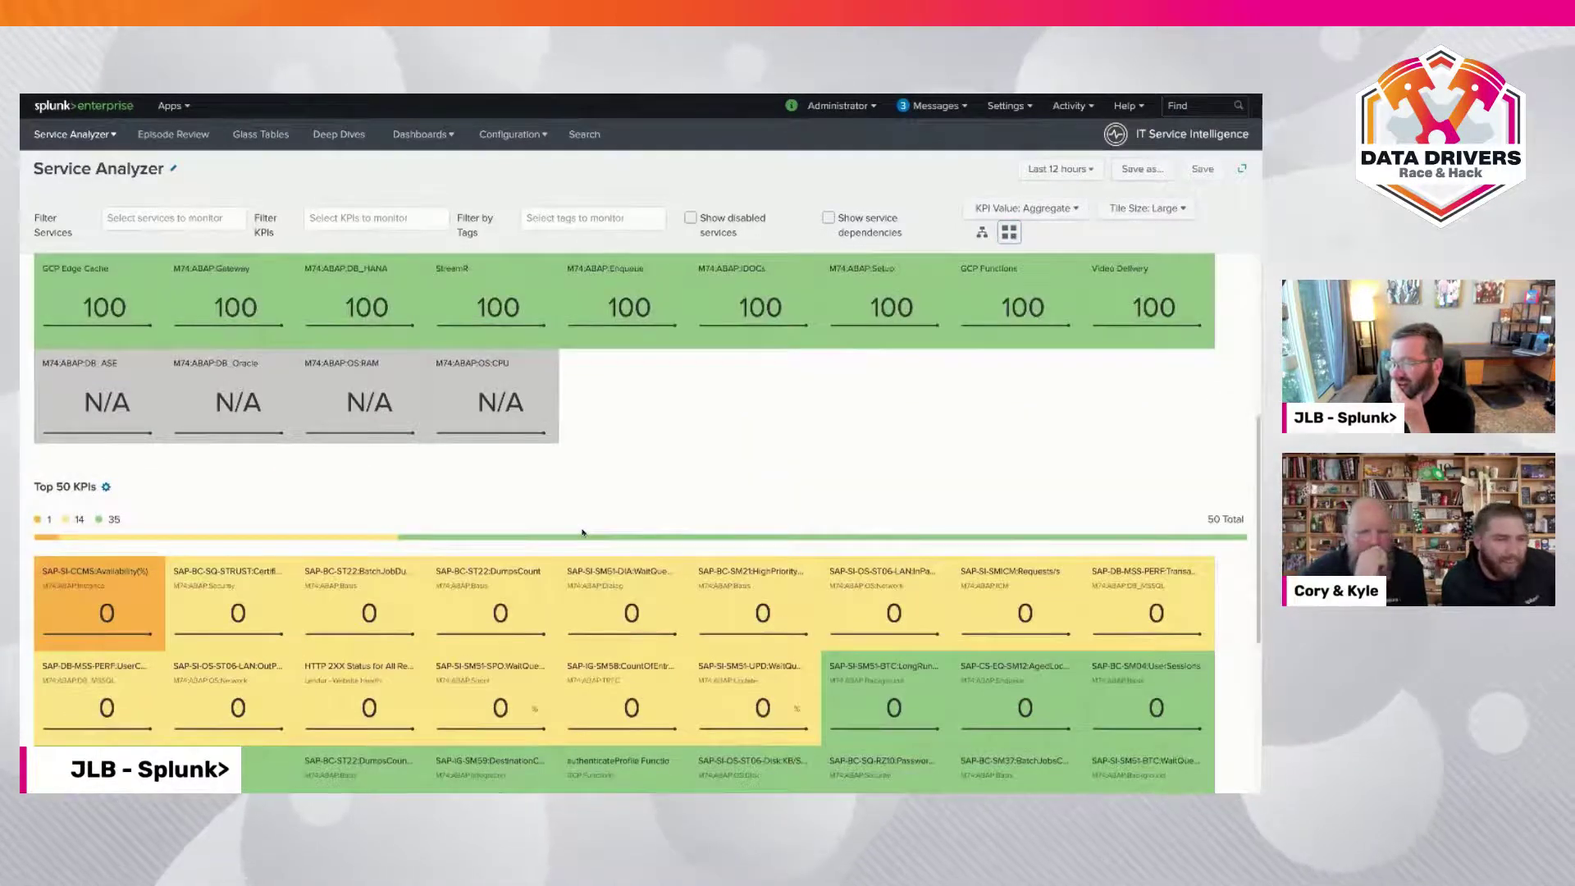
scroll(582, 533, "up", 2)
scroll(583, 534, "up", 2)
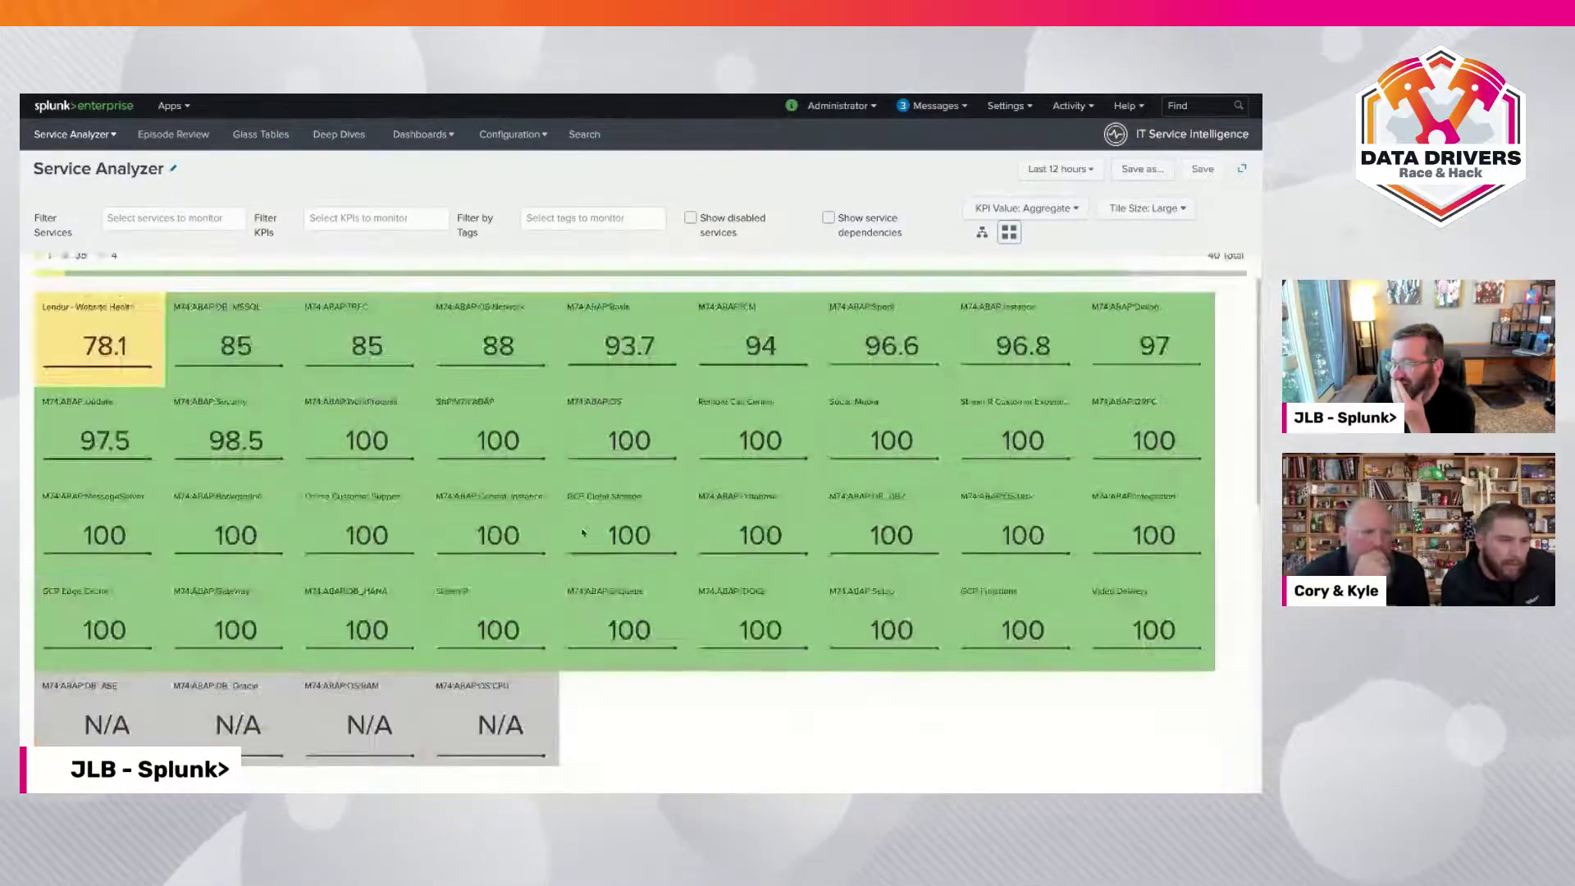
scroll(583, 533, "down", 6)
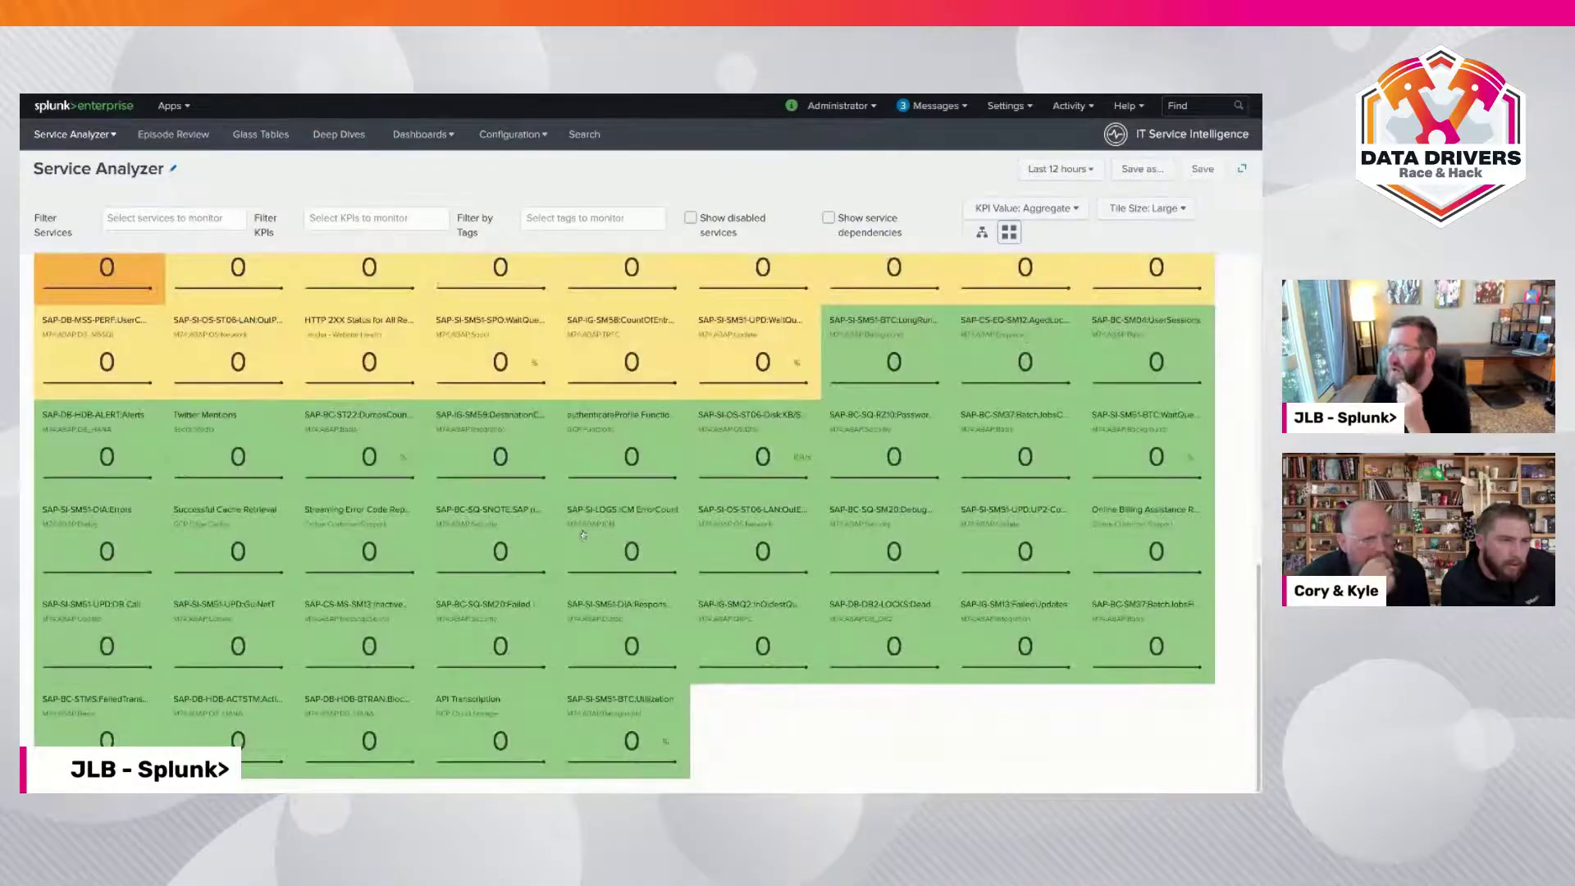
scroll(583, 534, "up", 8)
scroll(583, 536, "down", 6)
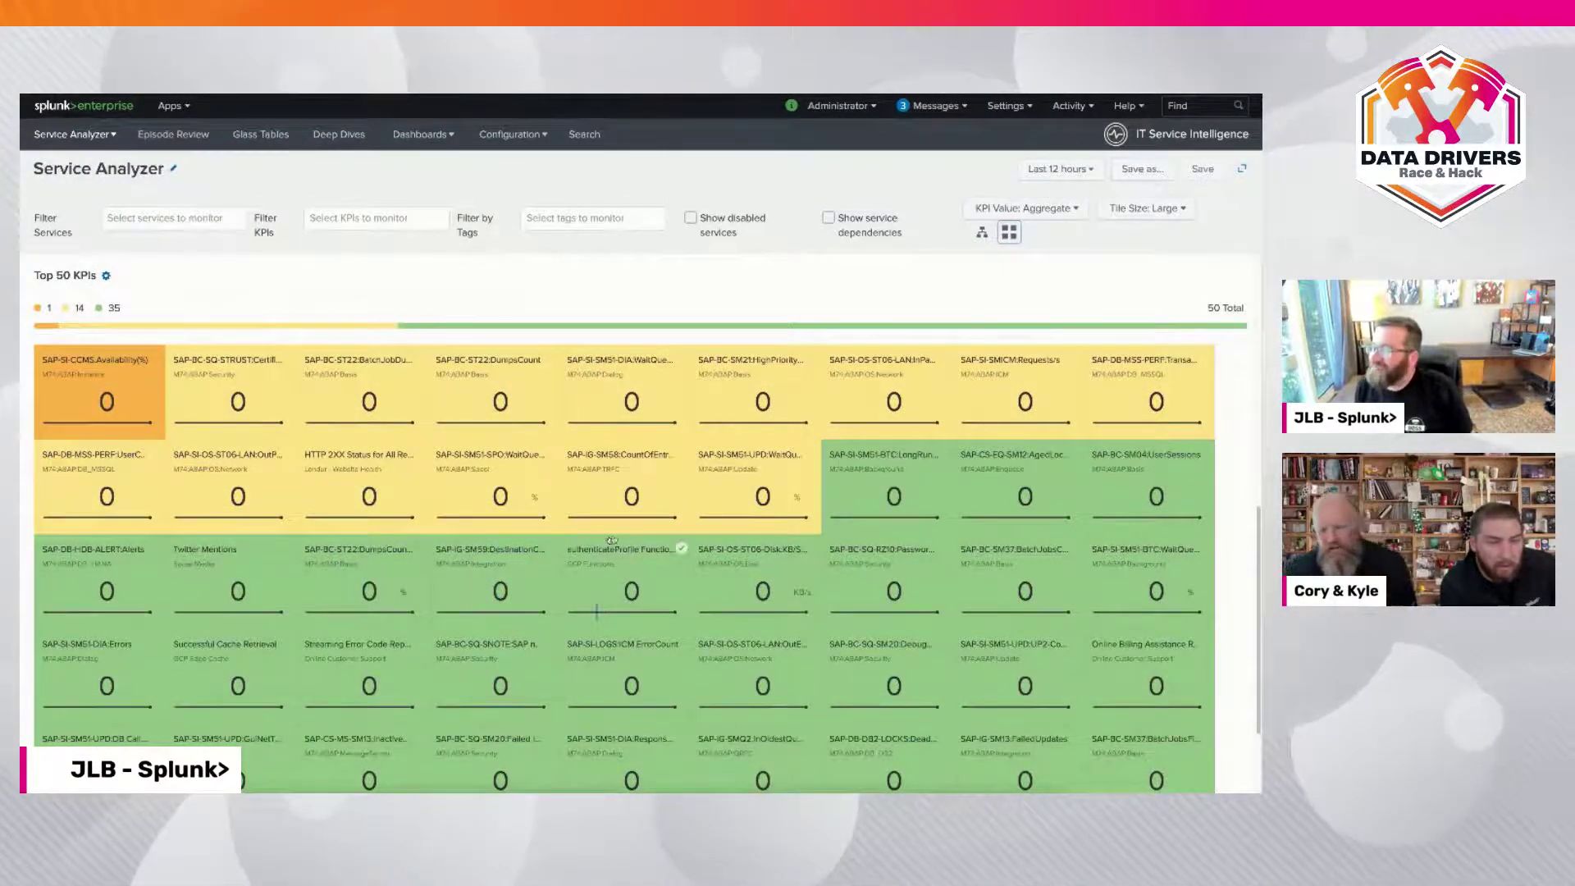
scroll(289, 481, "down", 1)
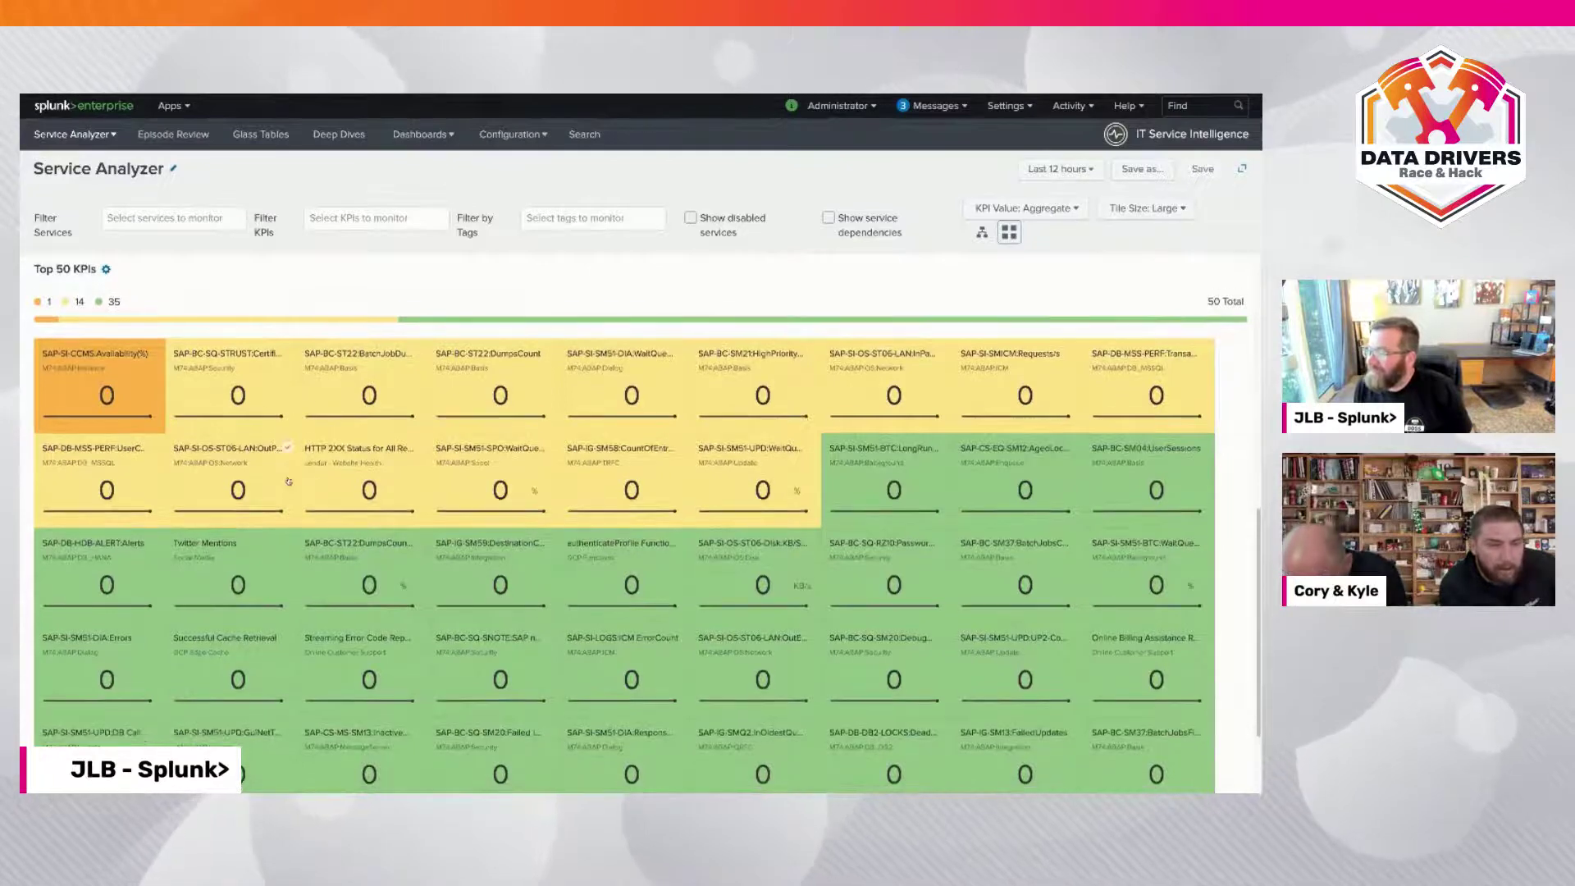
scroll(288, 481, "down", 1)
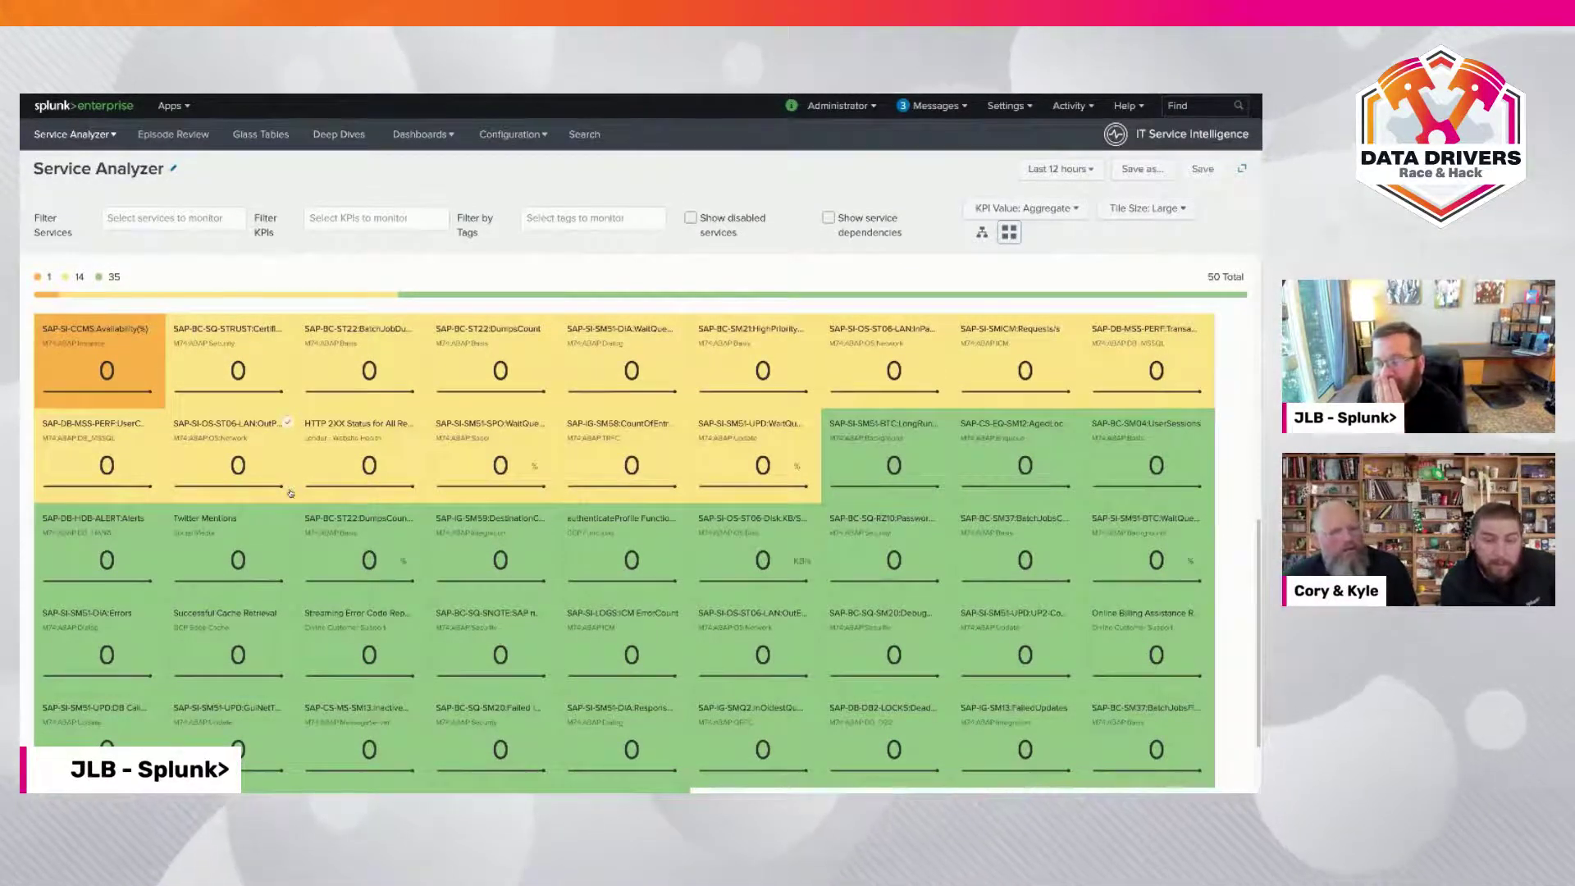
Look back over the Top 50 KPIs tiles and return to the Top 50 Services tiles in the Service Analyzer
scroll(290, 493, "up", 3)
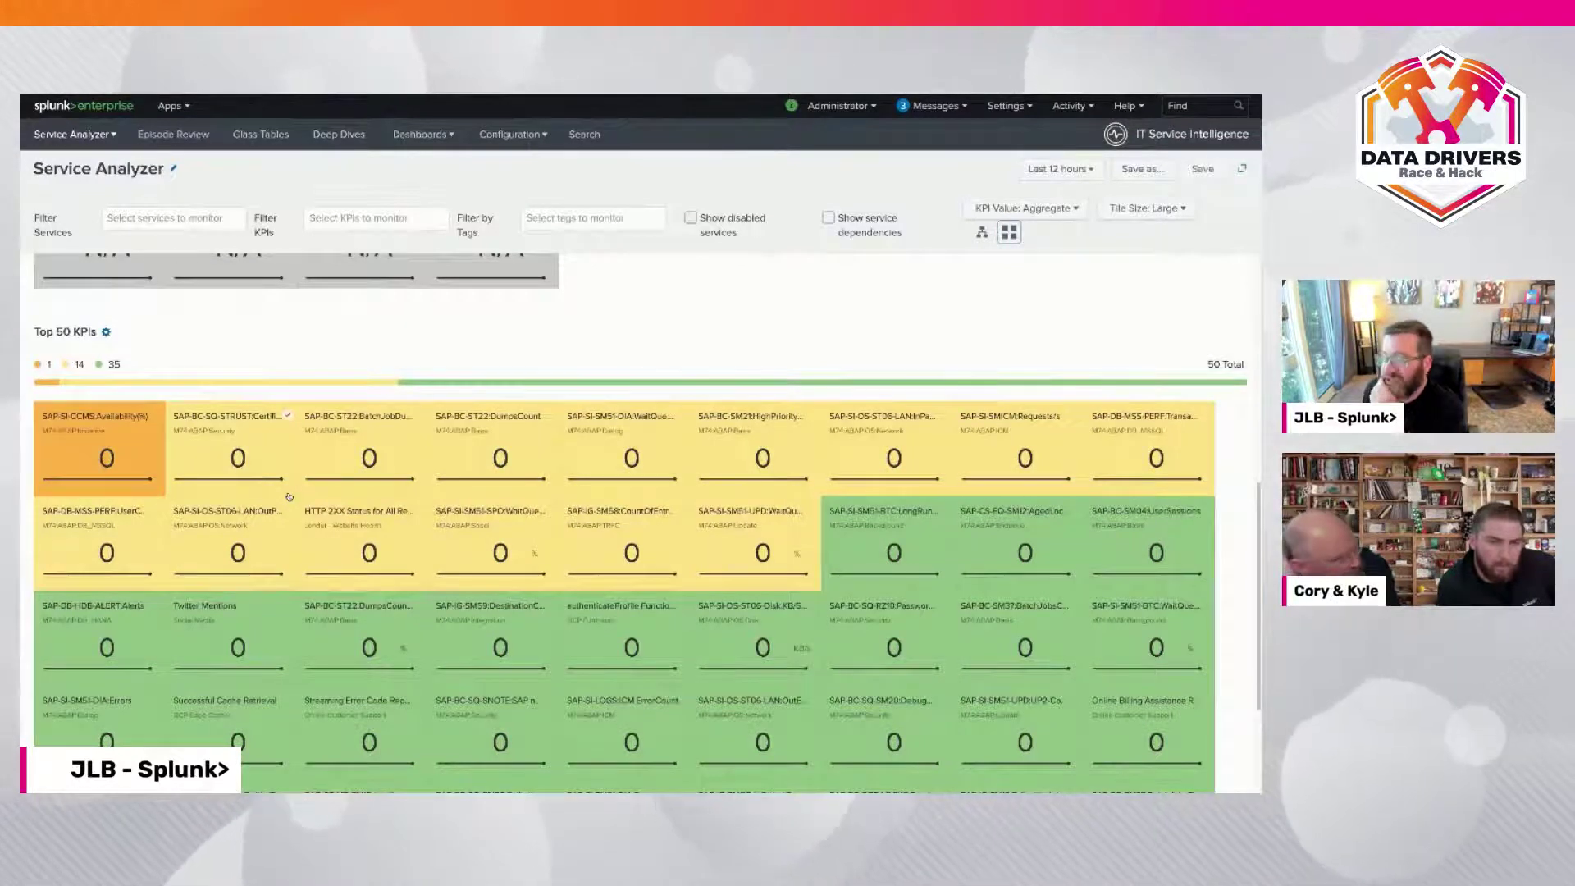
scroll(289, 496, "down", 1)
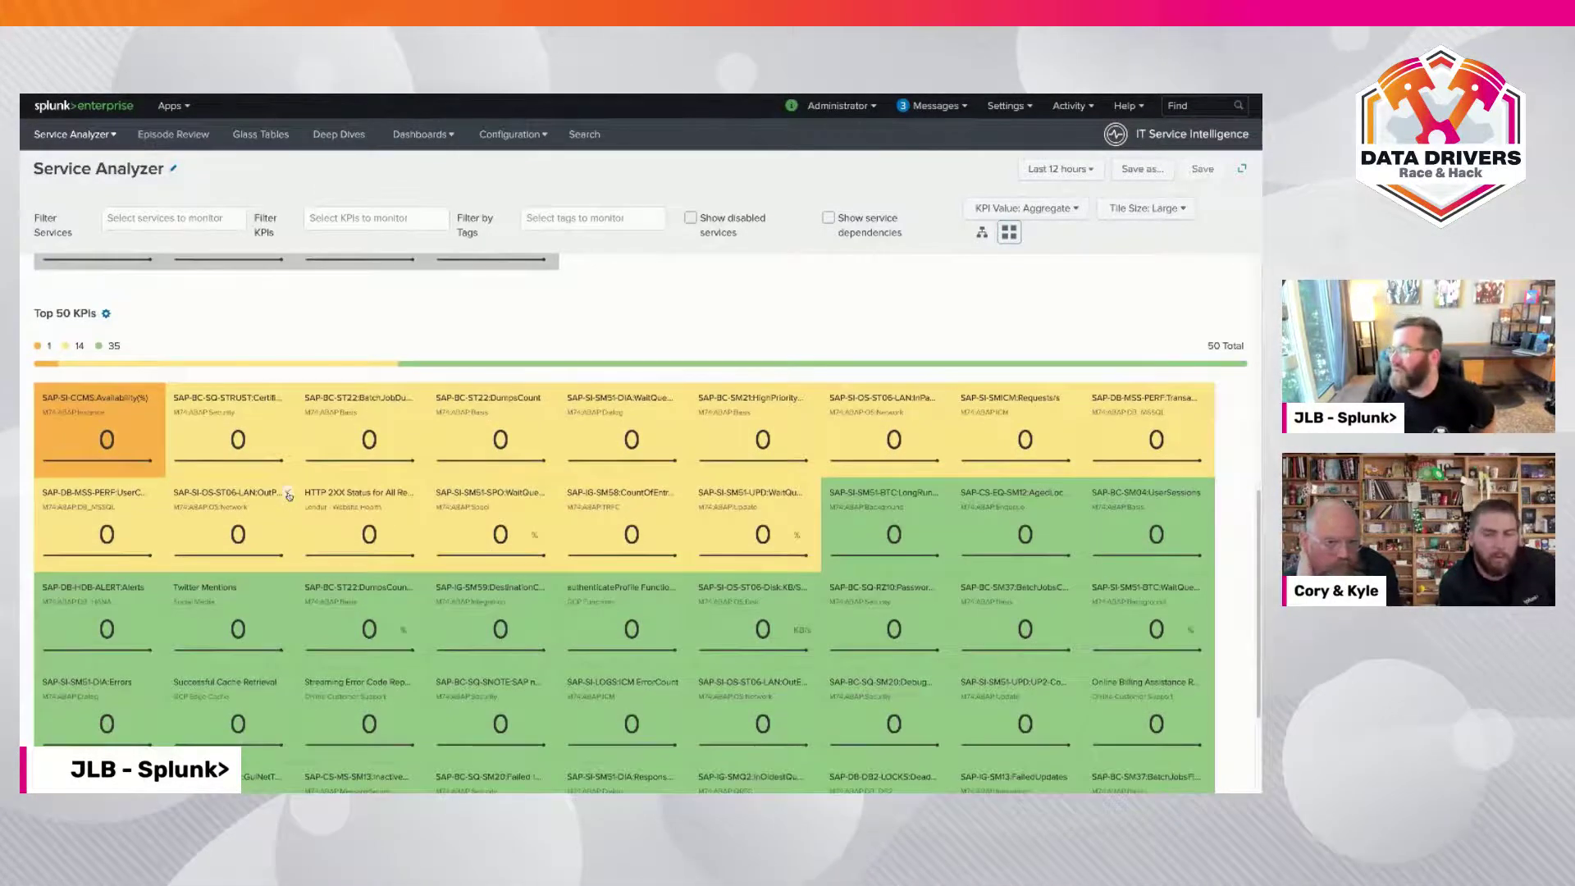
scroll(289, 497, "down", 1)
scroll(289, 496, "up", 5)
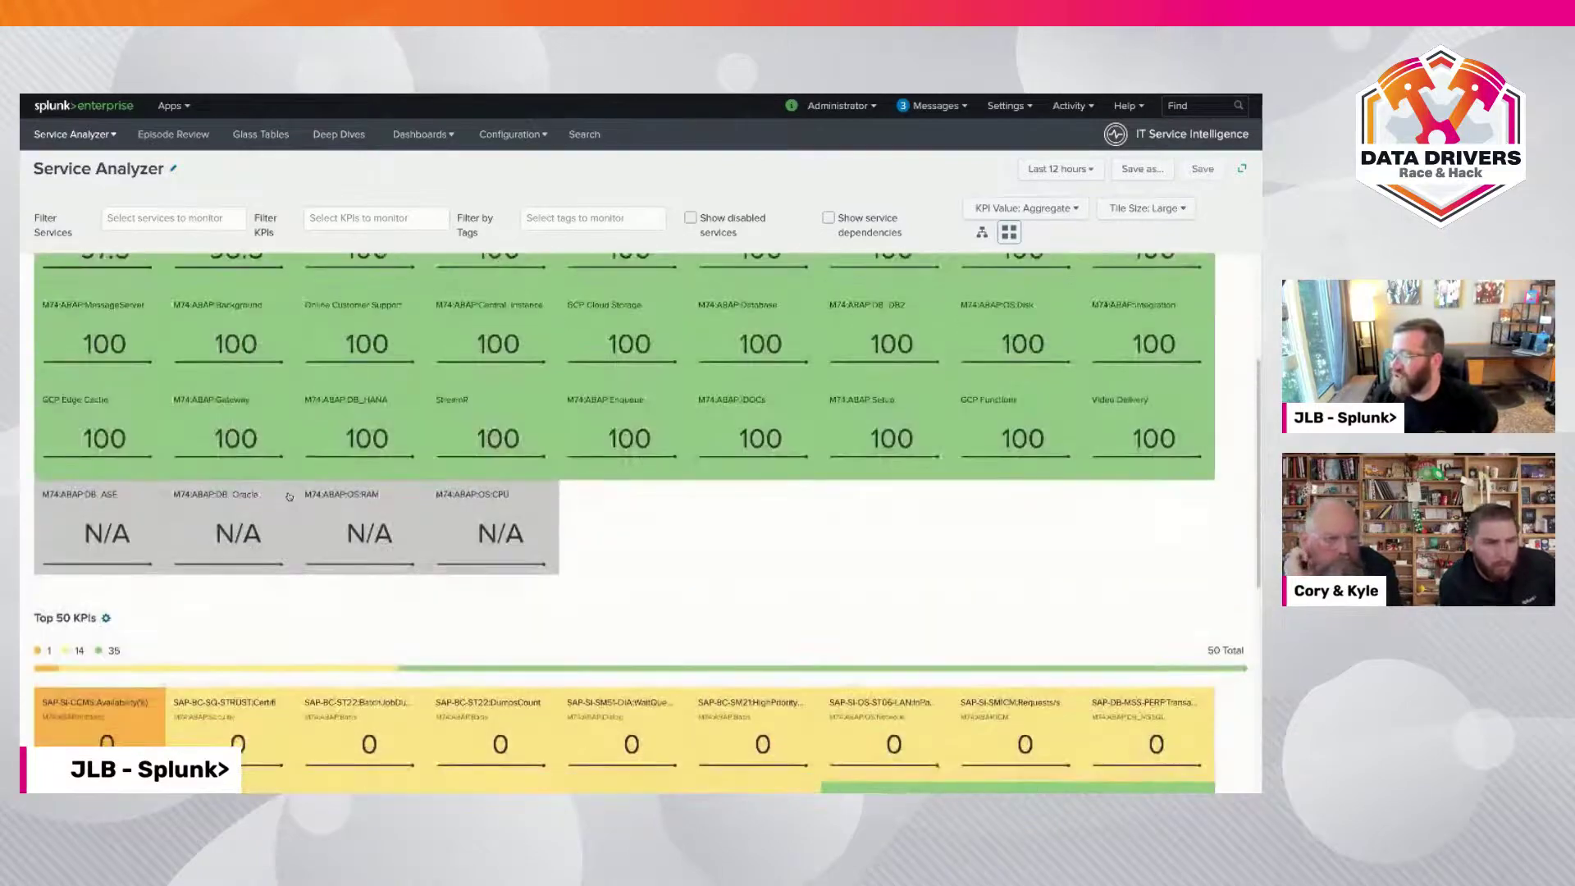
scroll(289, 496, "down", 3)
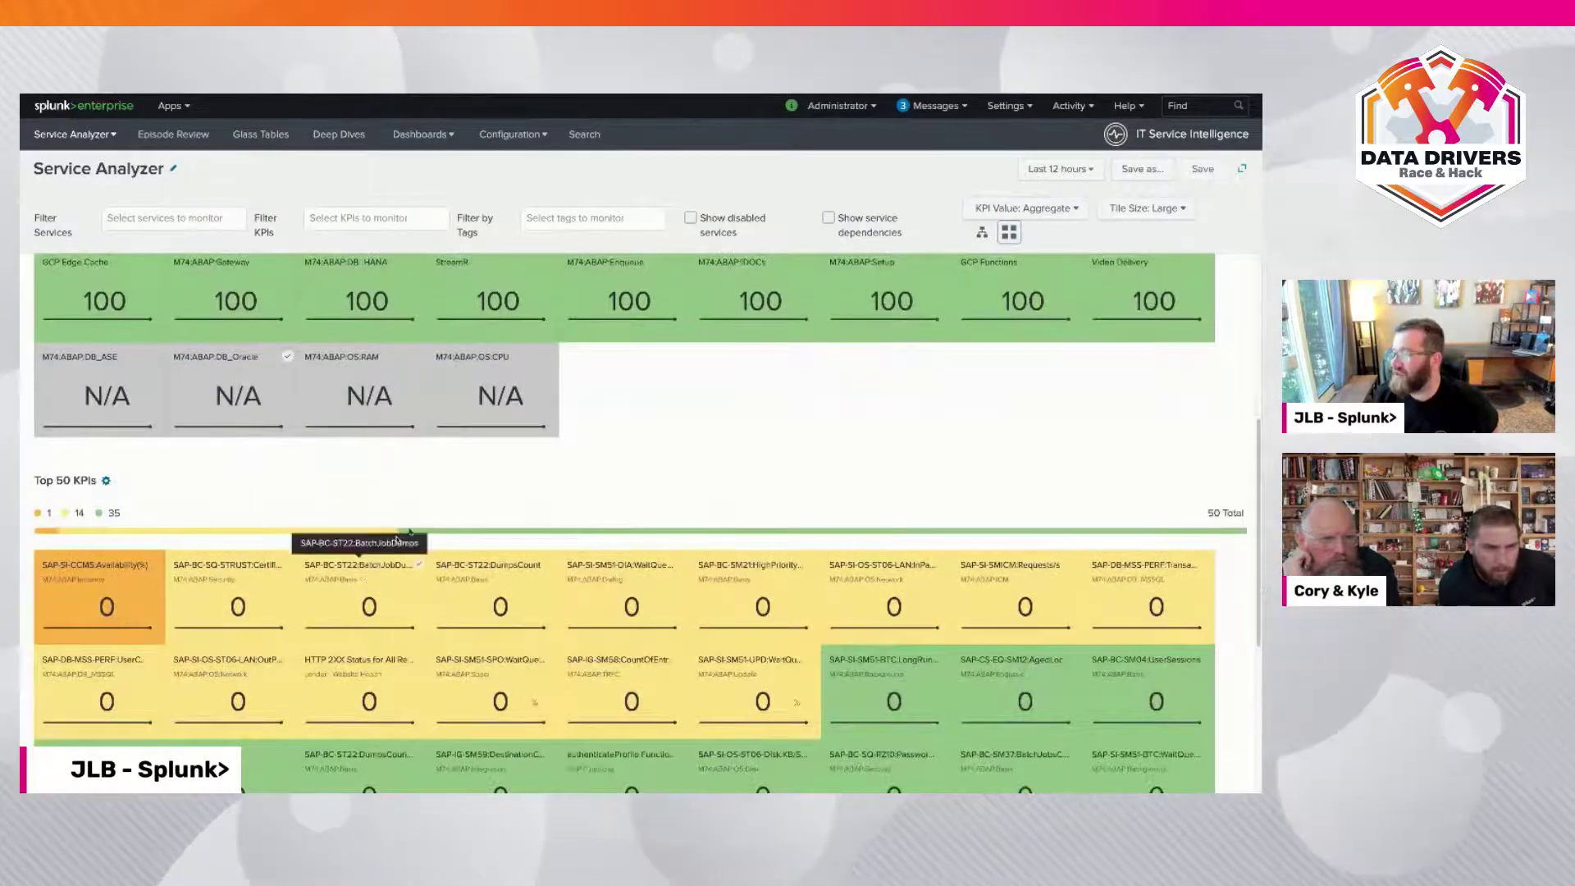
scroll(311, 525, "up", 8)
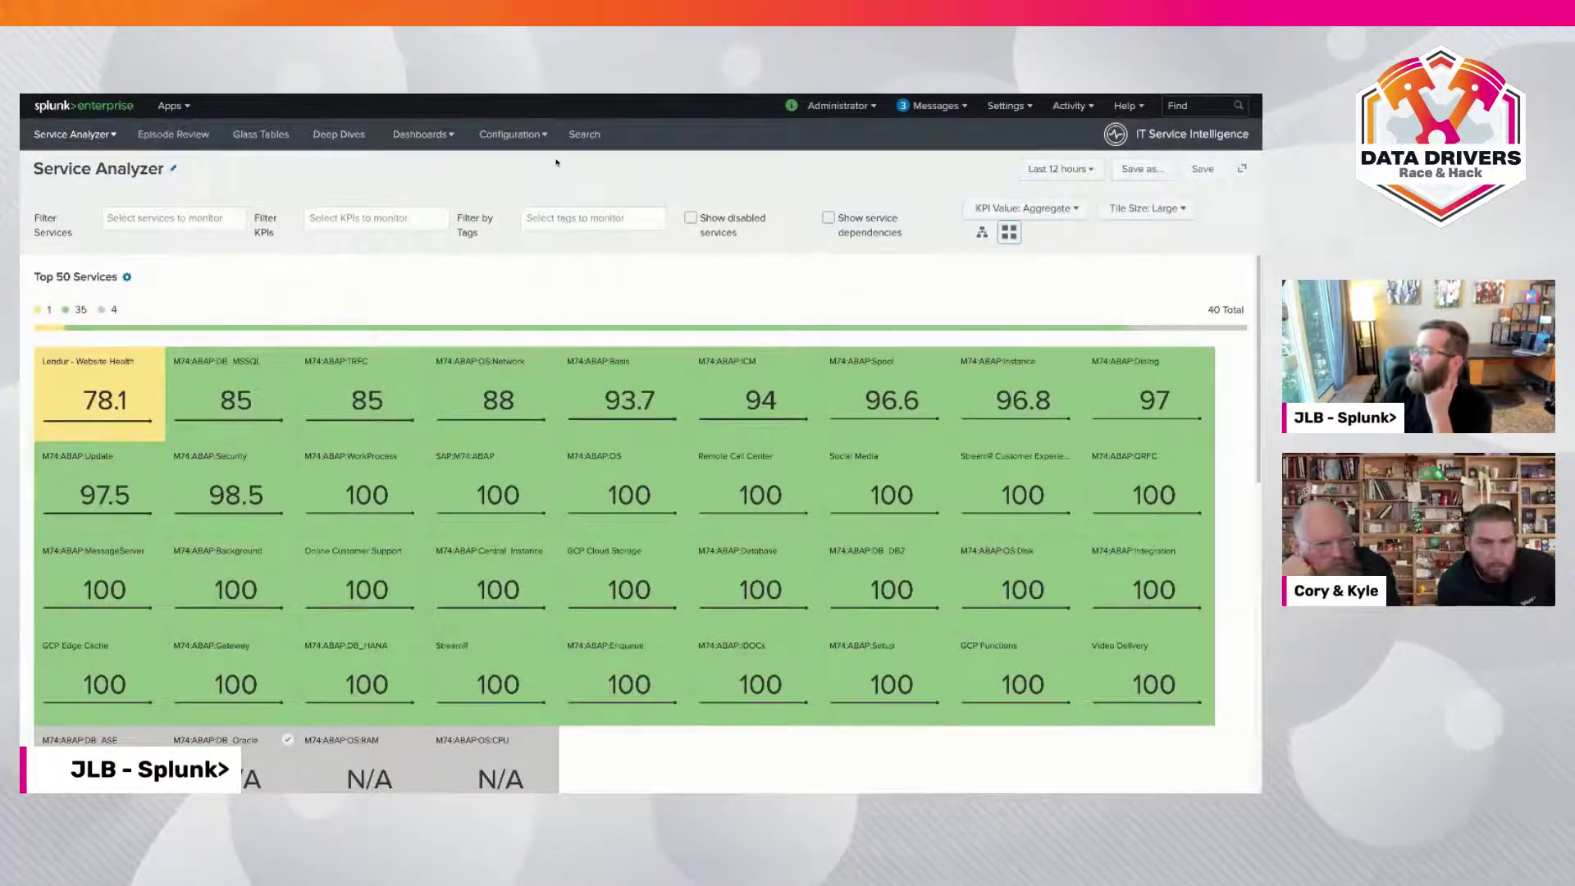
Open the list of configured services and view the KPIs of the driver's personal car service
left_click(509, 134)
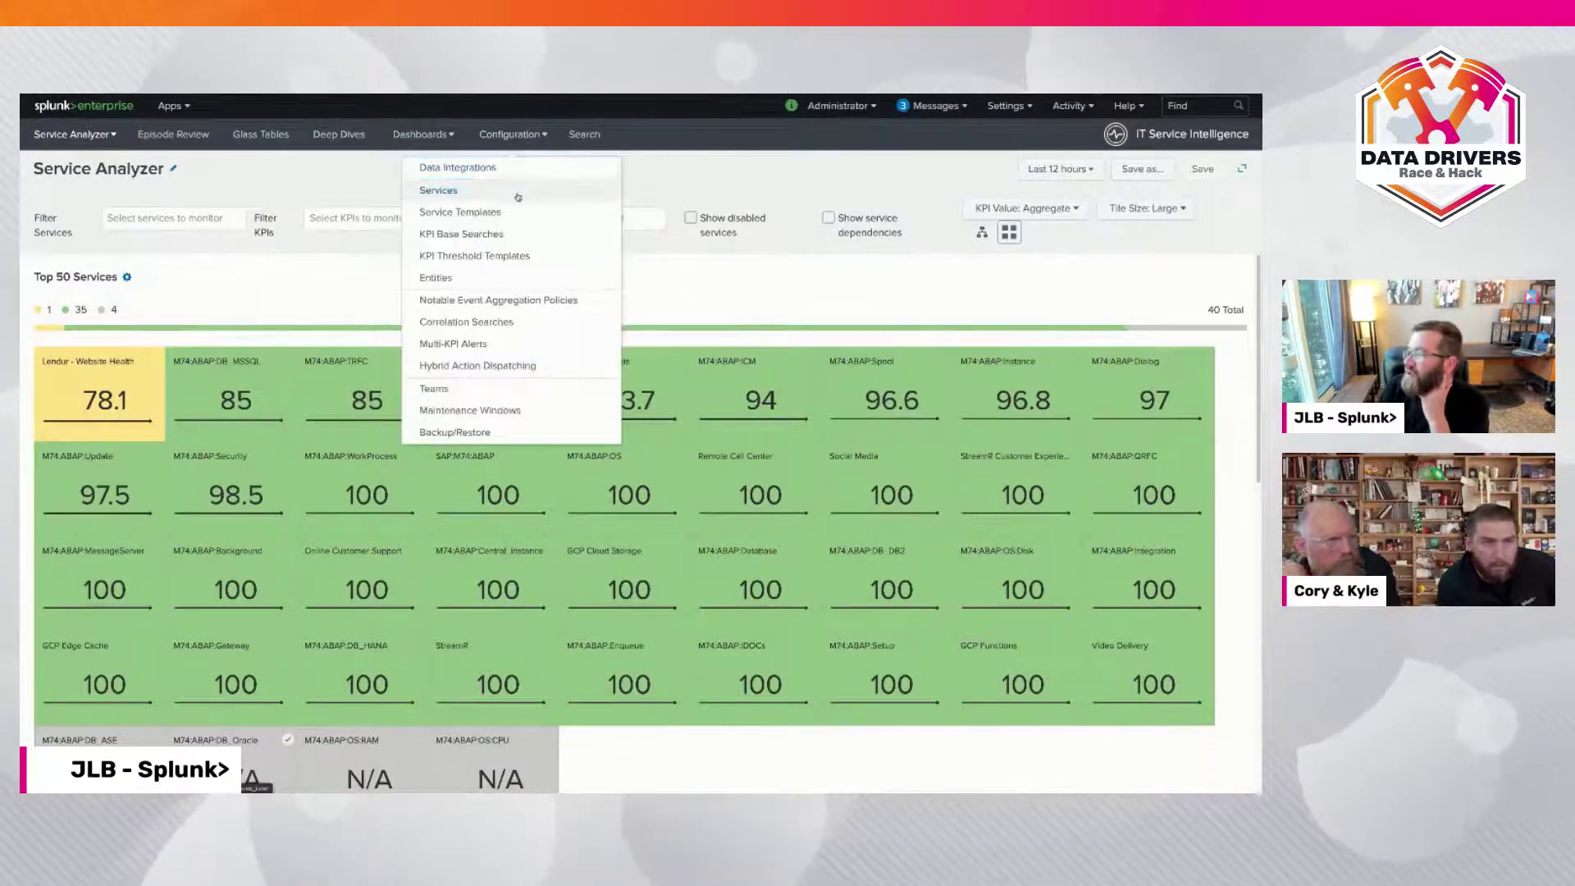
left_click(485, 225)
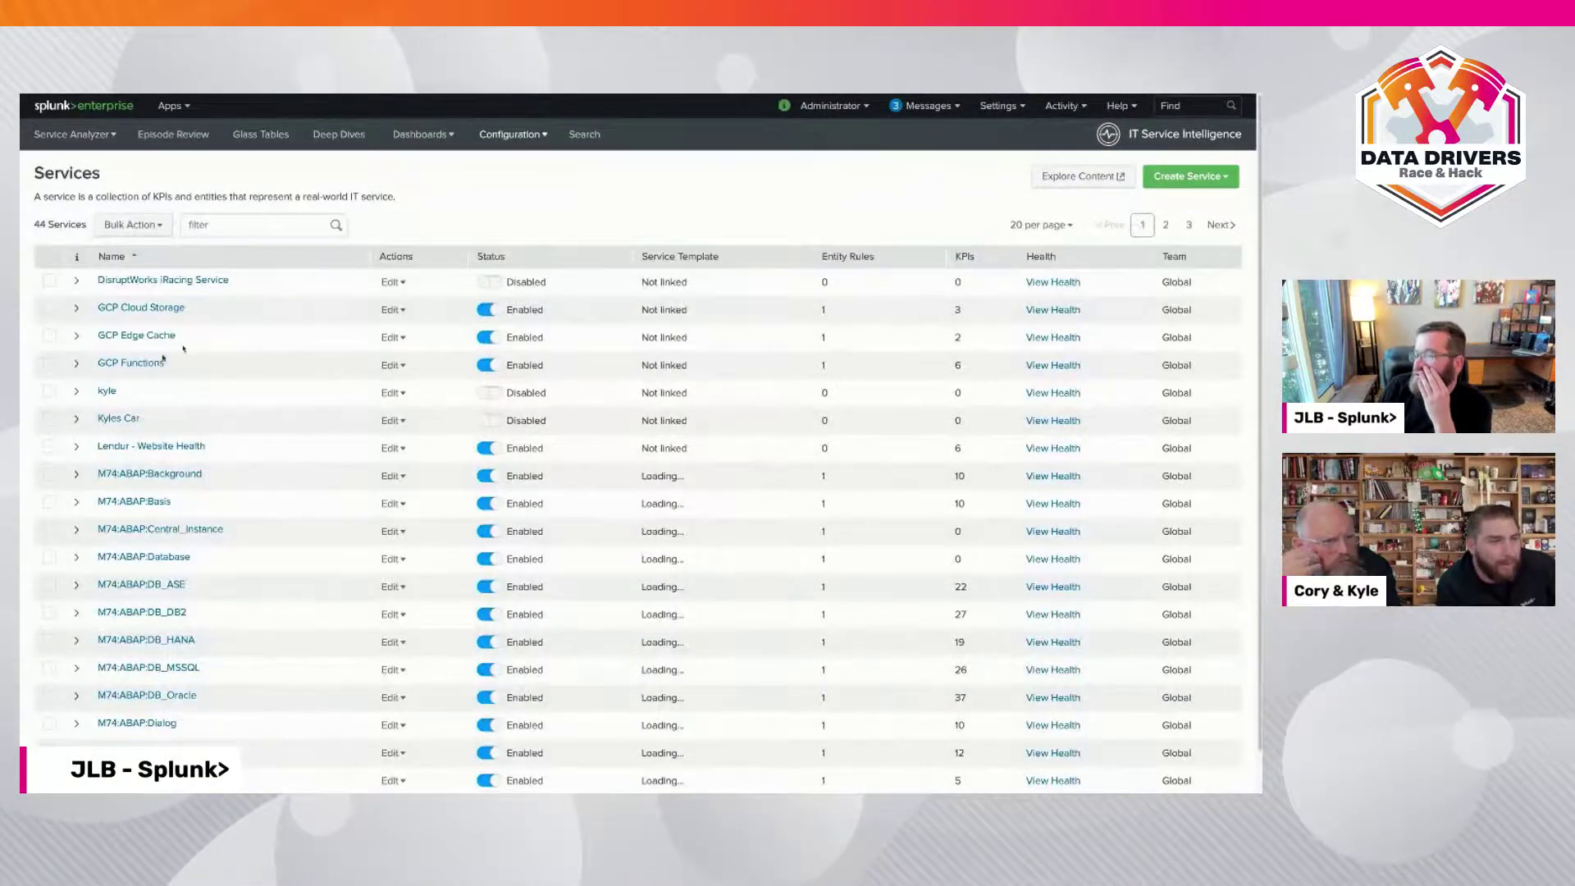
scroll(132, 374, "down", 1)
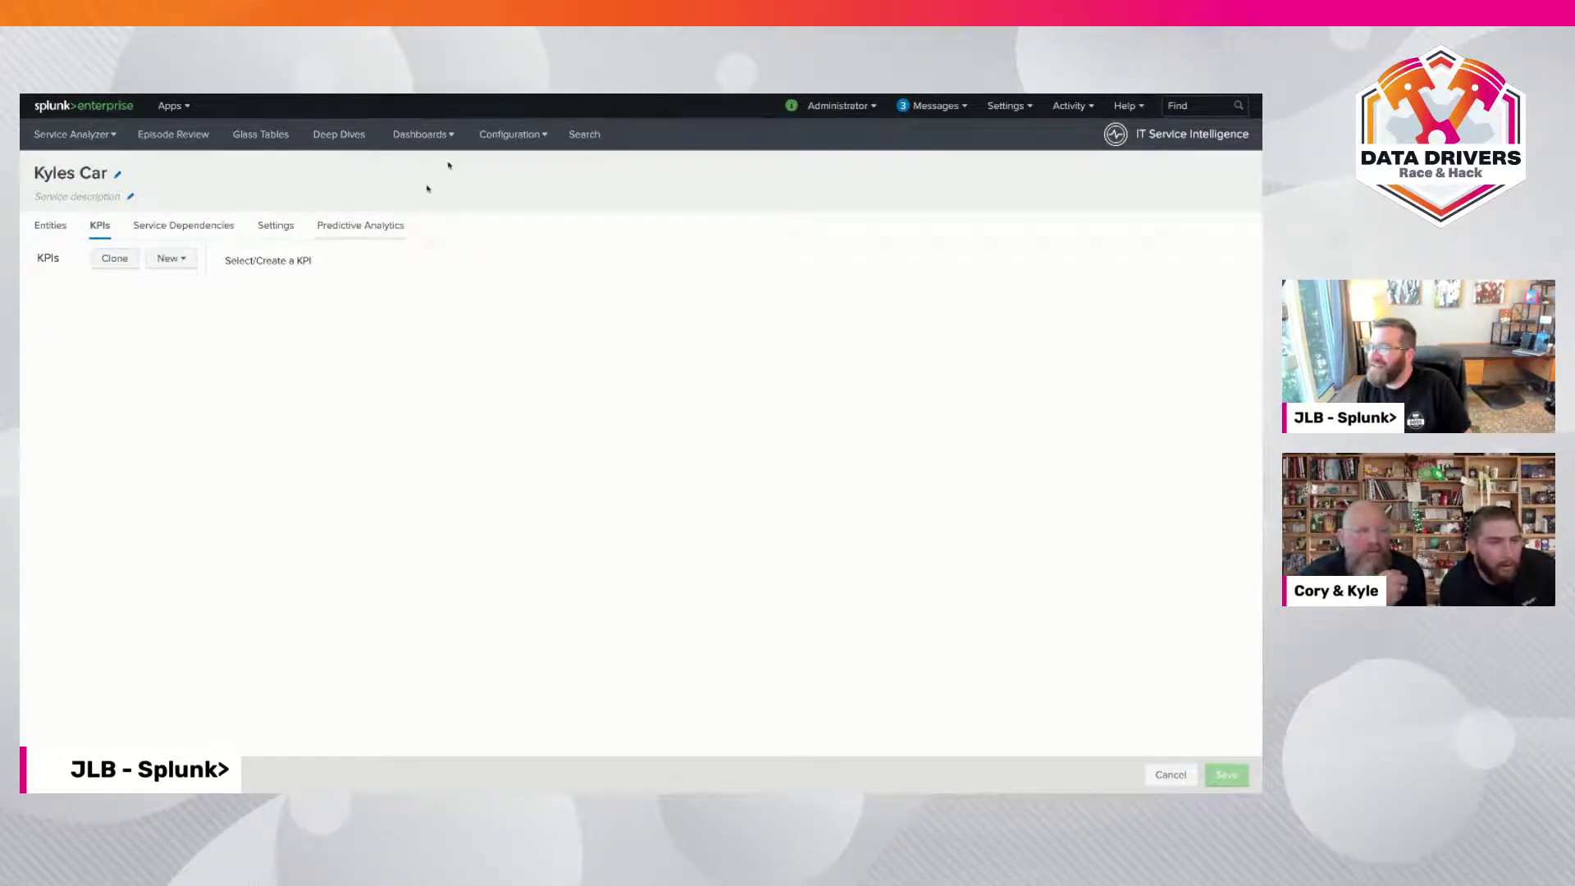
Return to the list of configured services and open the DisruptWorks iRacing Service
left_click(498, 149)
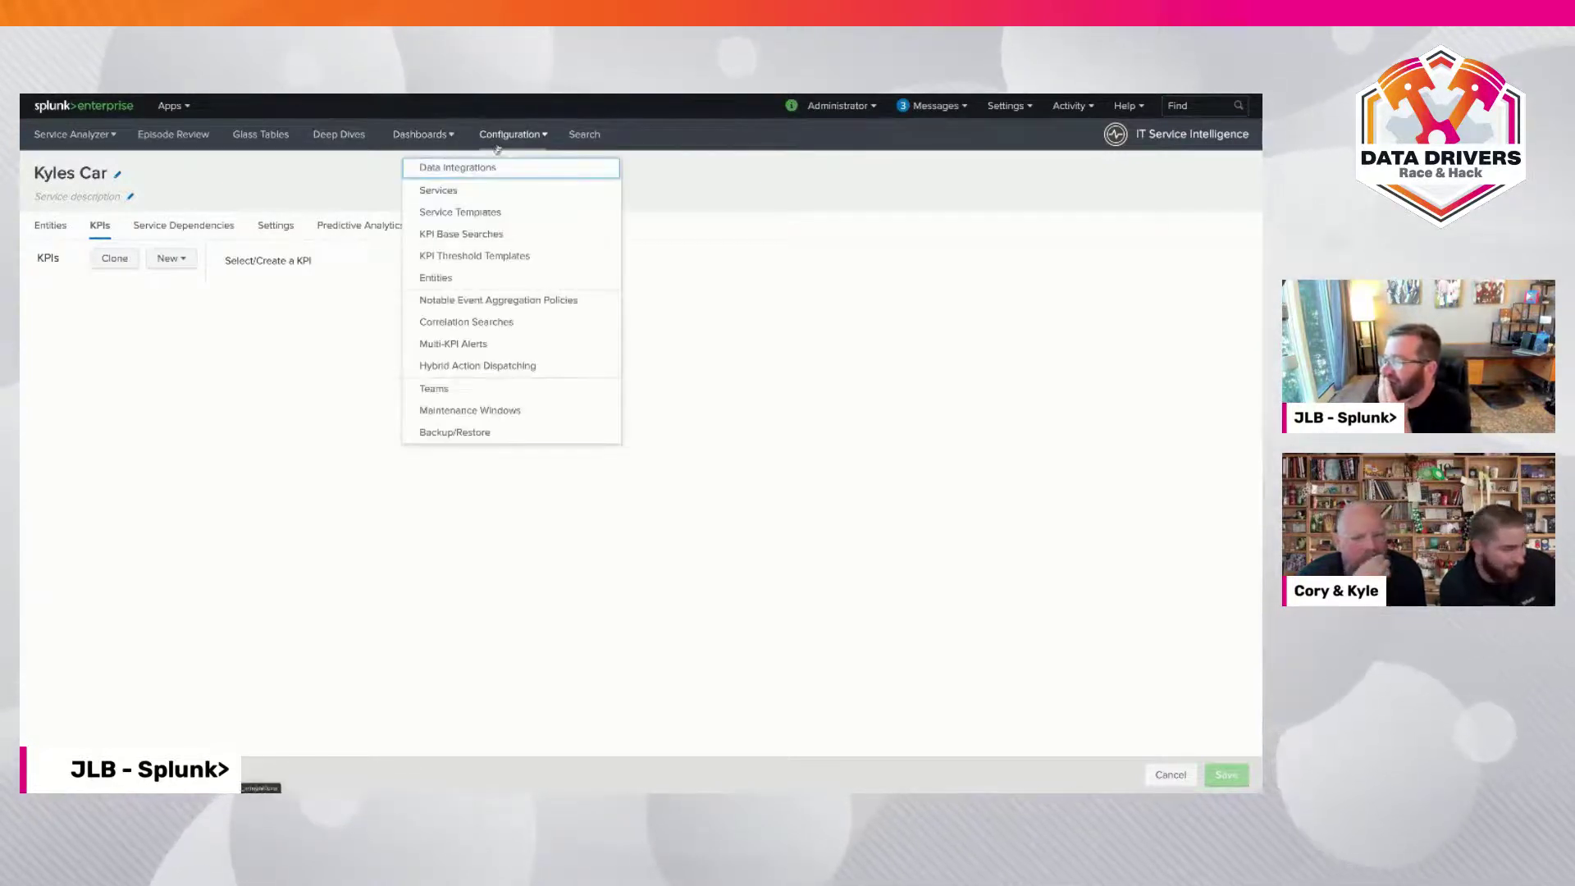
left_click(484, 198)
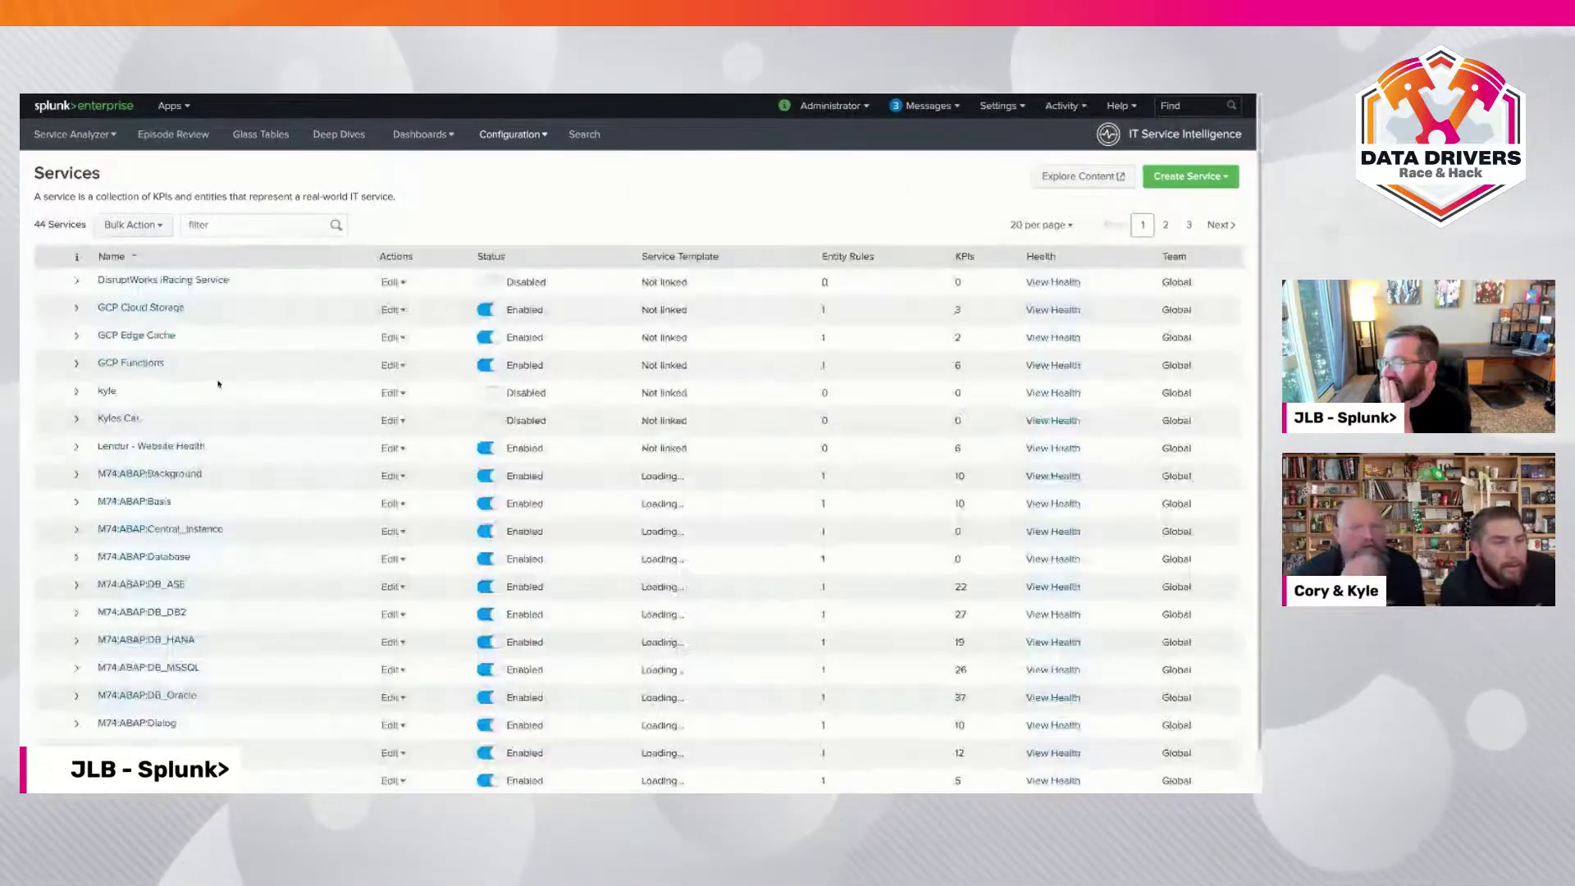
scroll(182, 408, "down", 1)
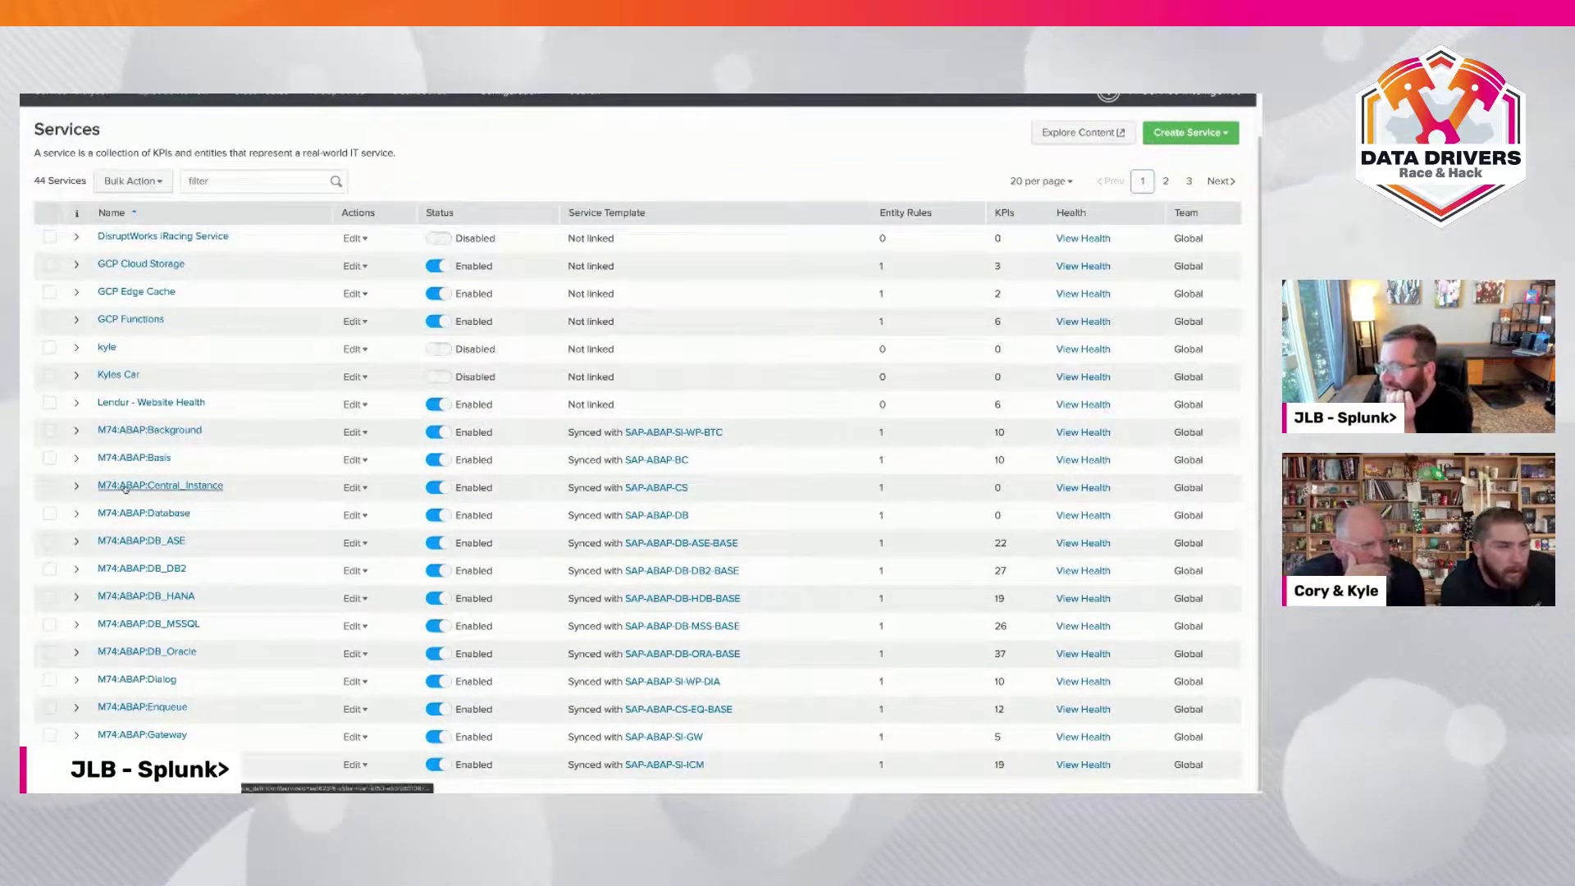
scroll(125, 488, "up", 1)
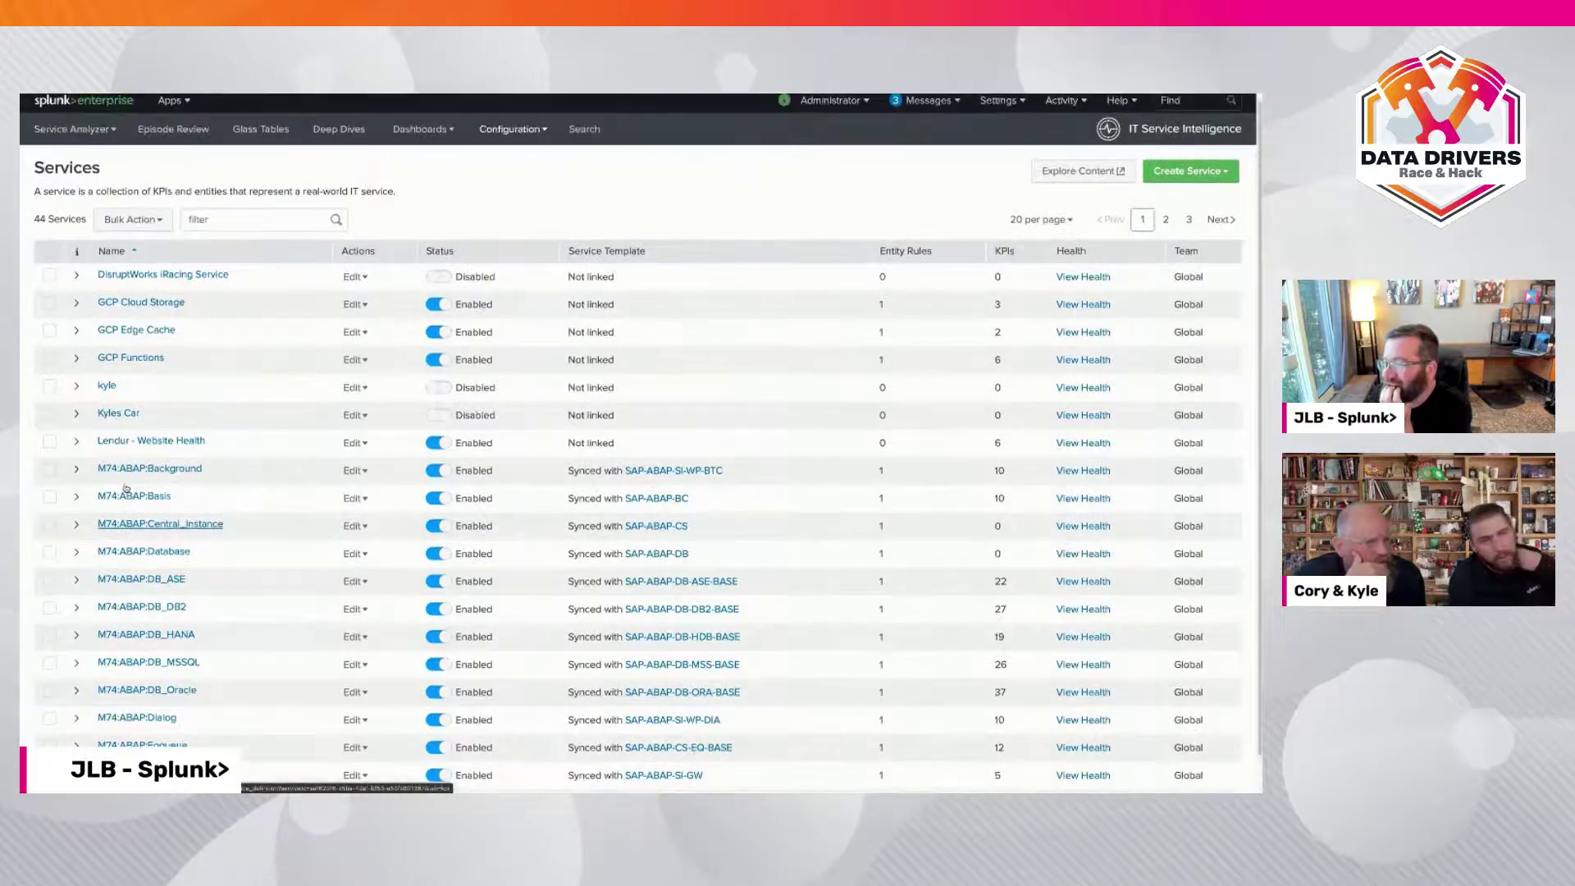
left_click(179, 279)
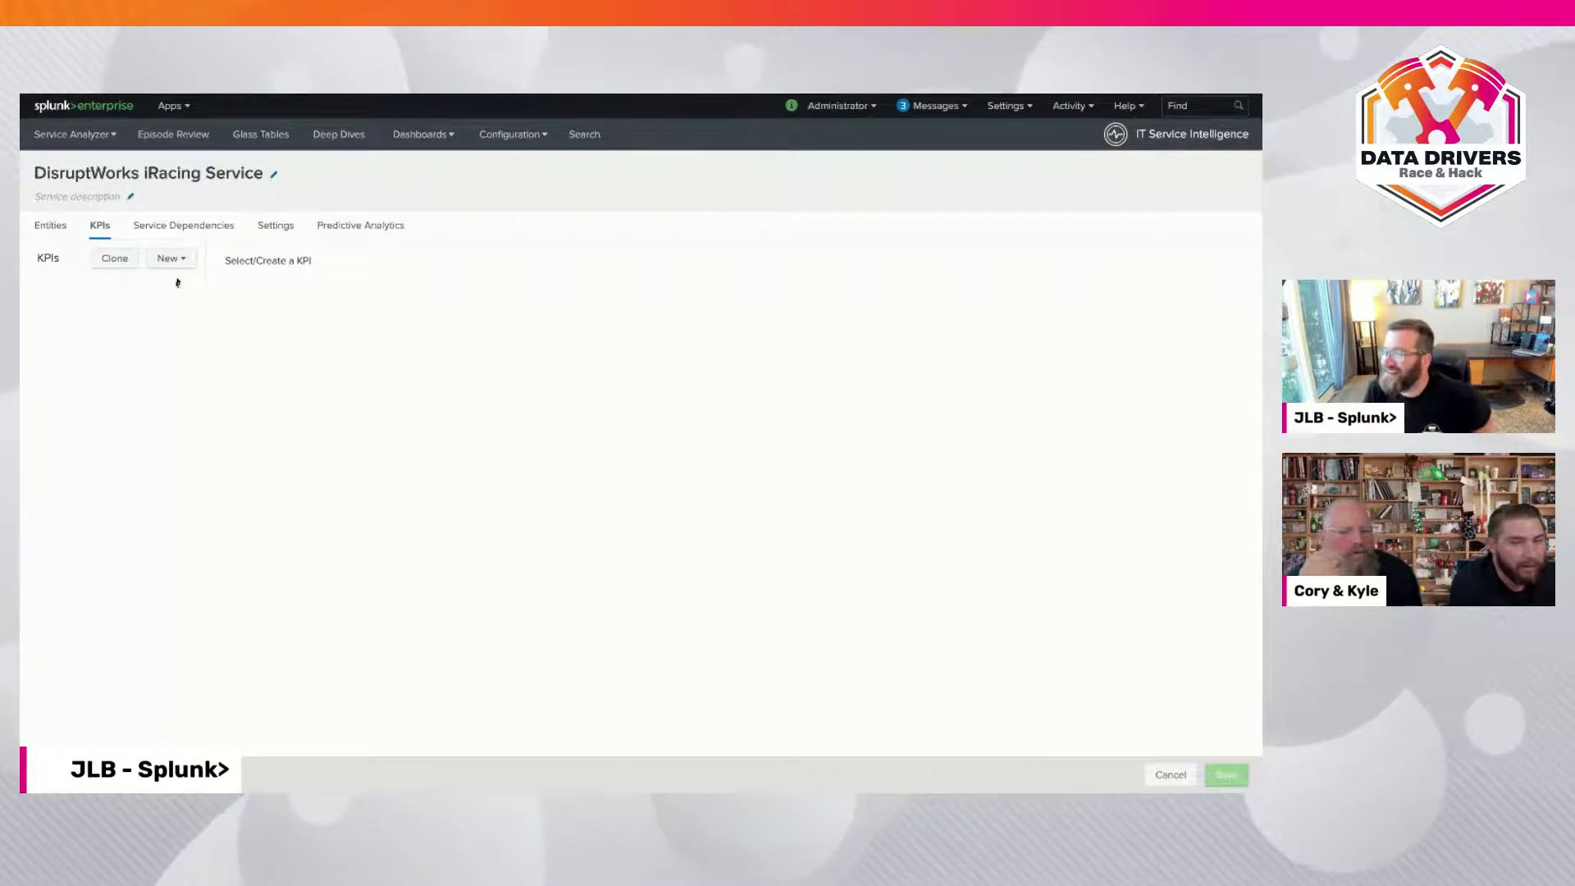
Create a new generic KPI titled with the driver's first name followed by "tire wear" and continue to its source
left_click(182, 259)
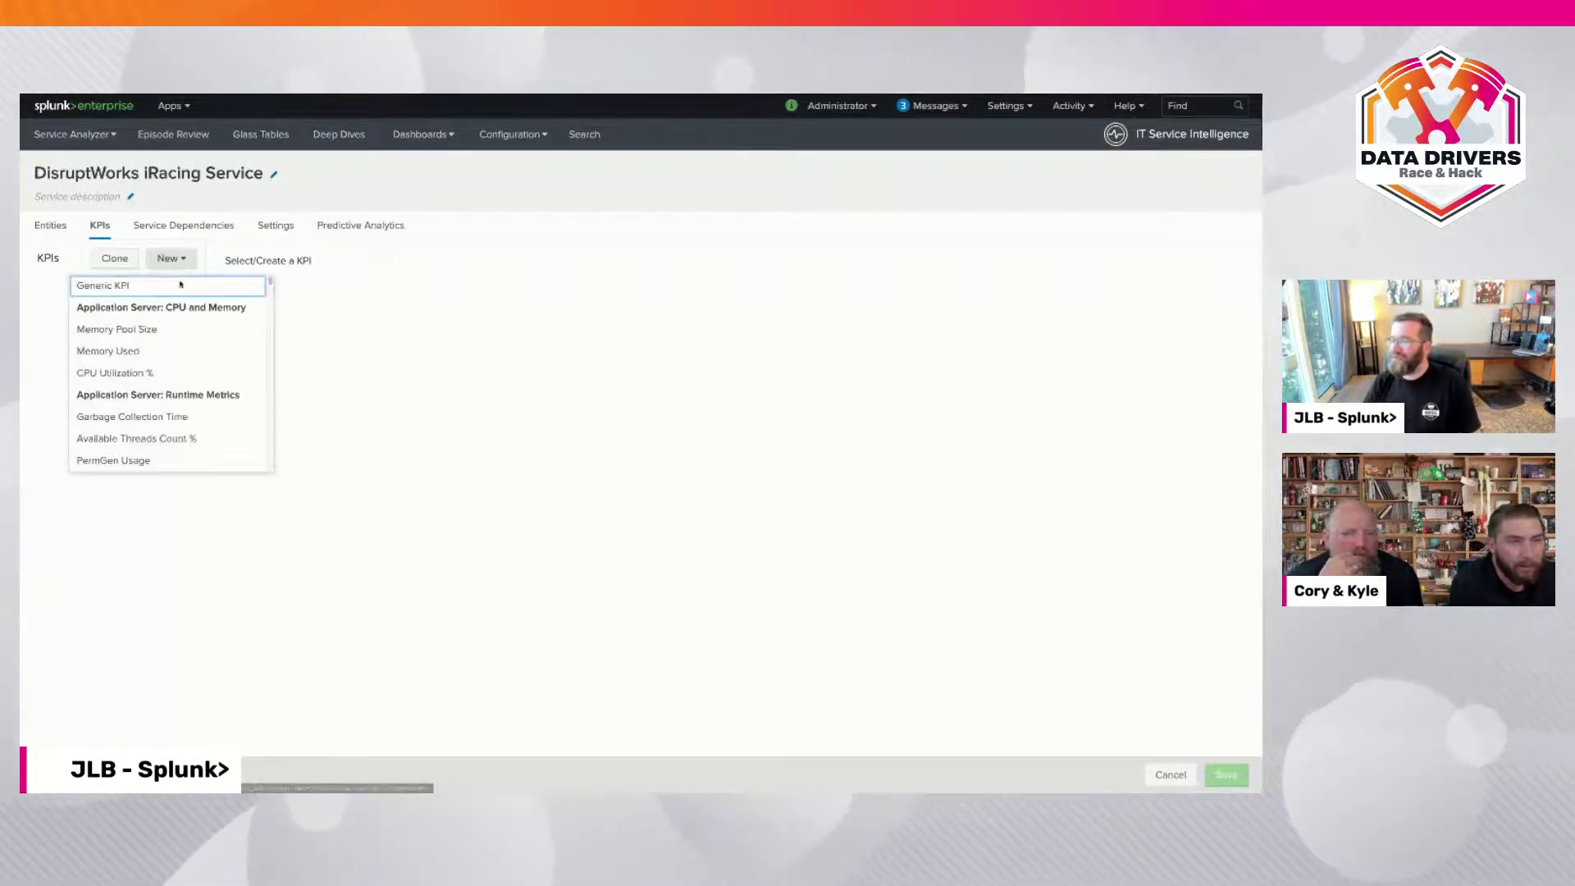
left_click(179, 283)
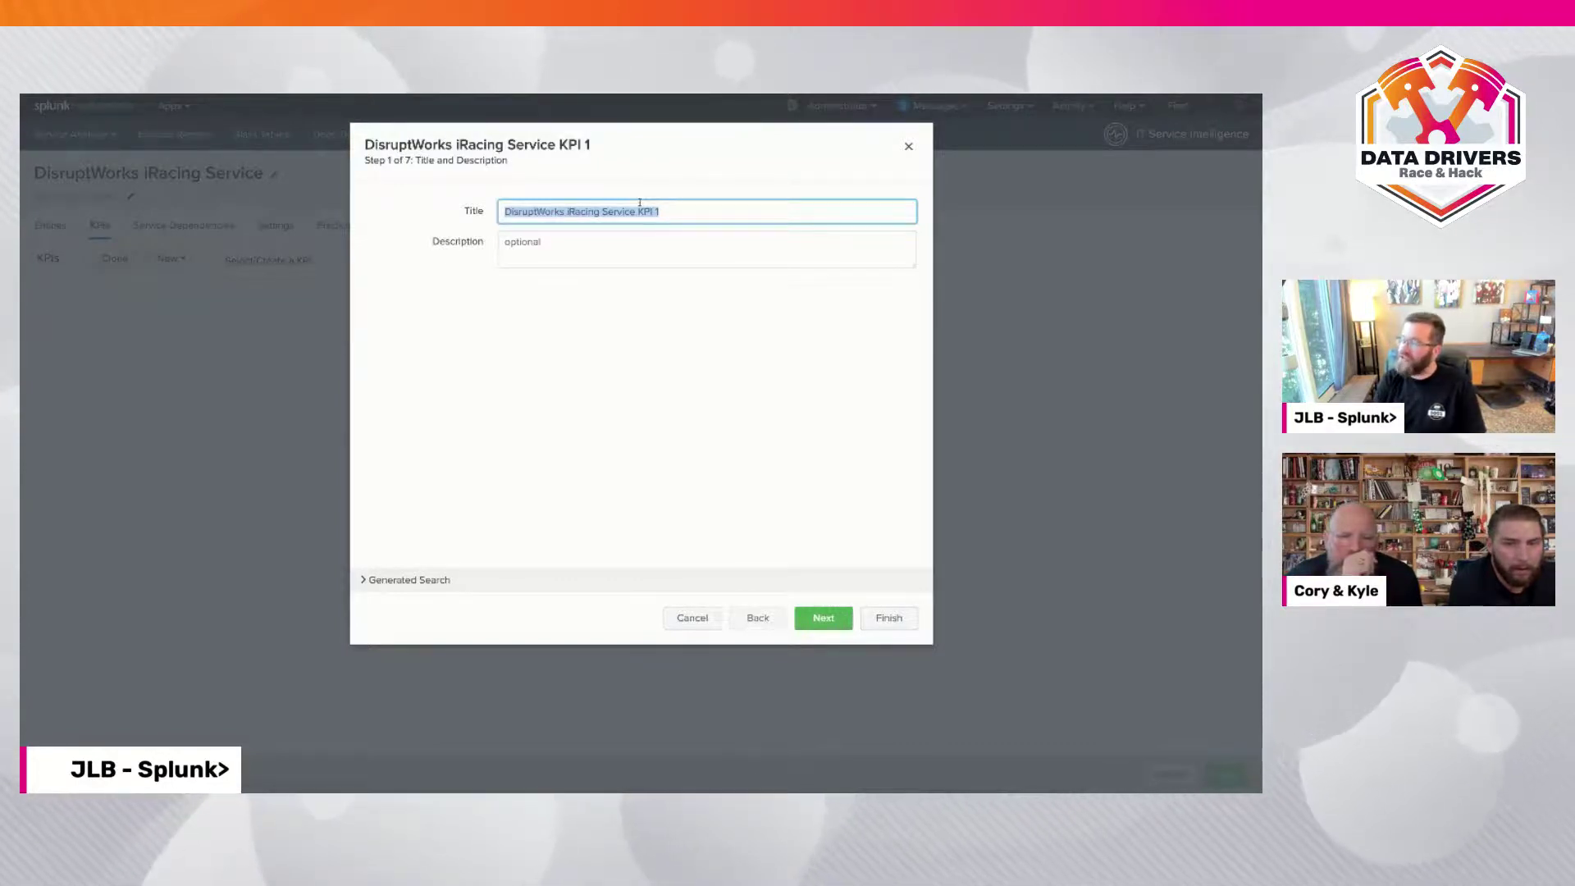
type("Co")
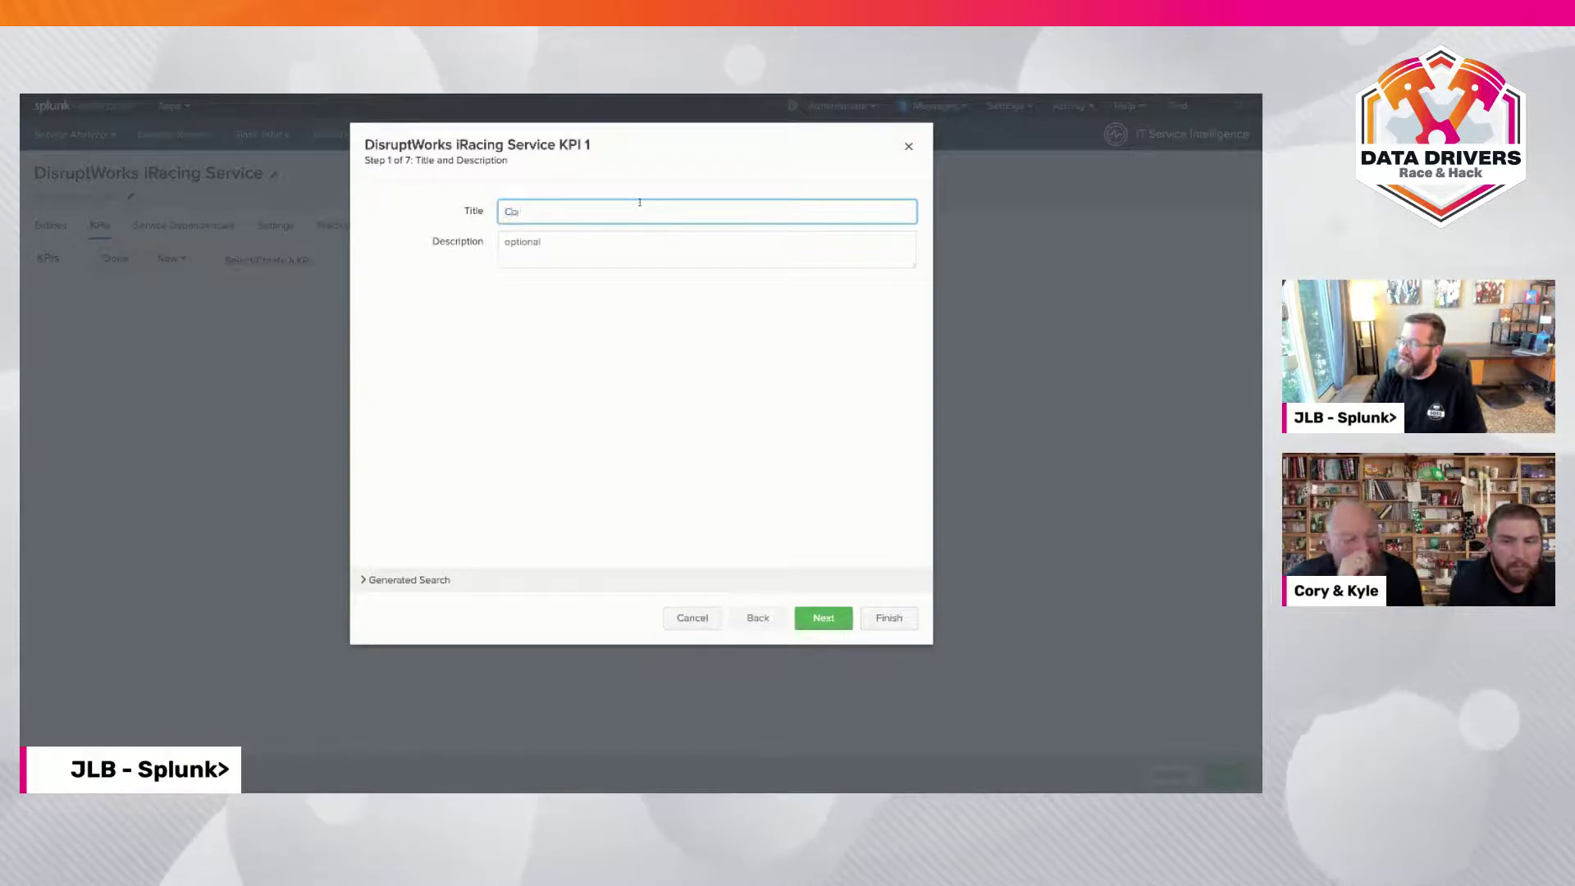
type("ry's c k")
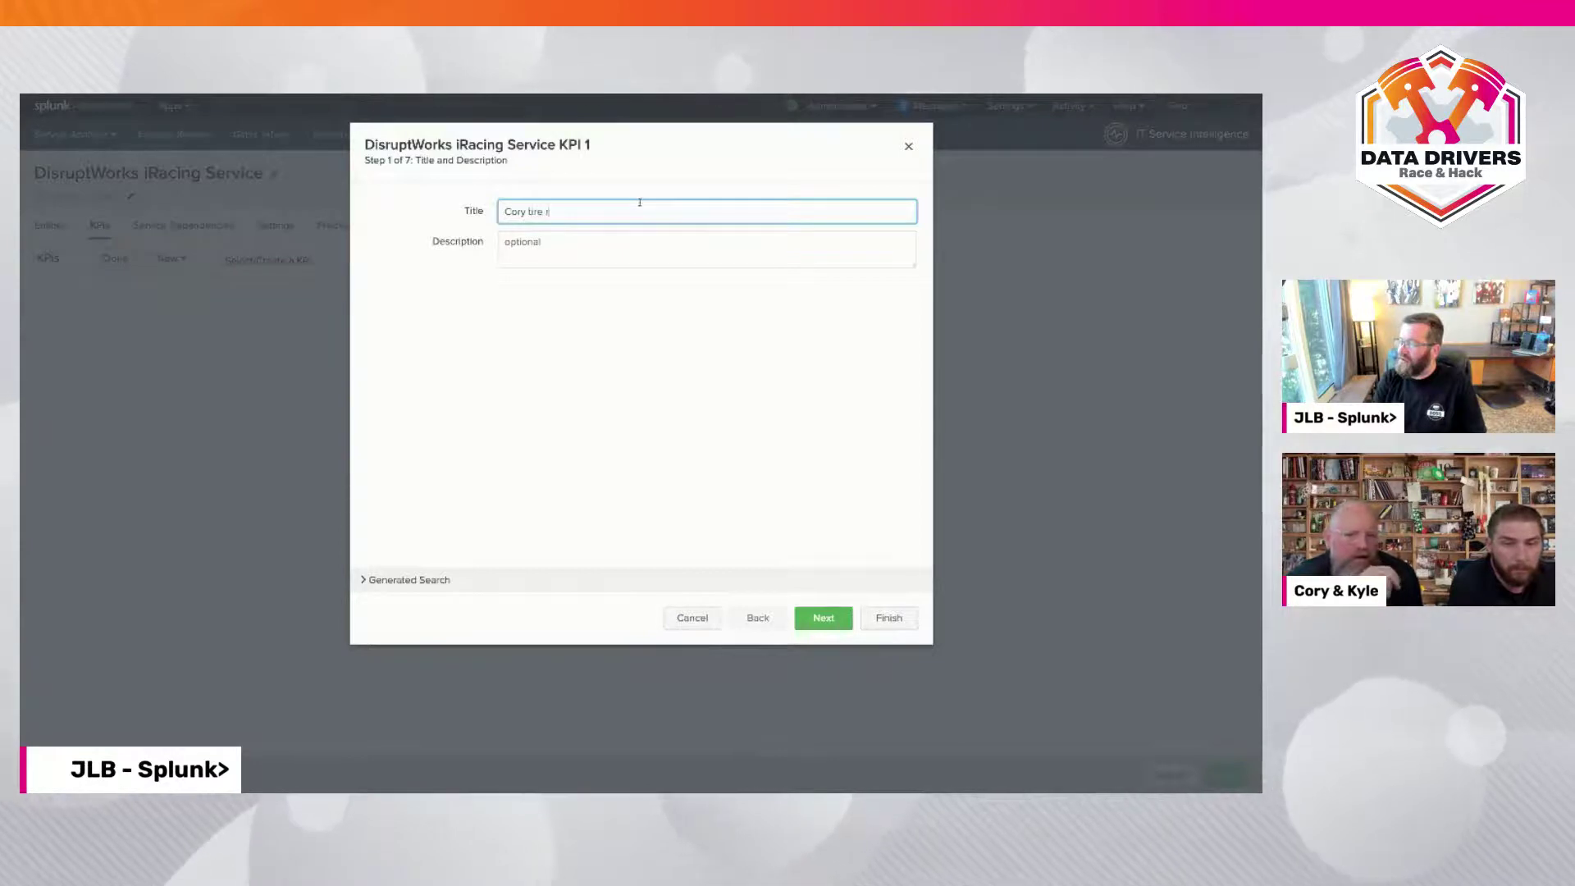
type("ear")
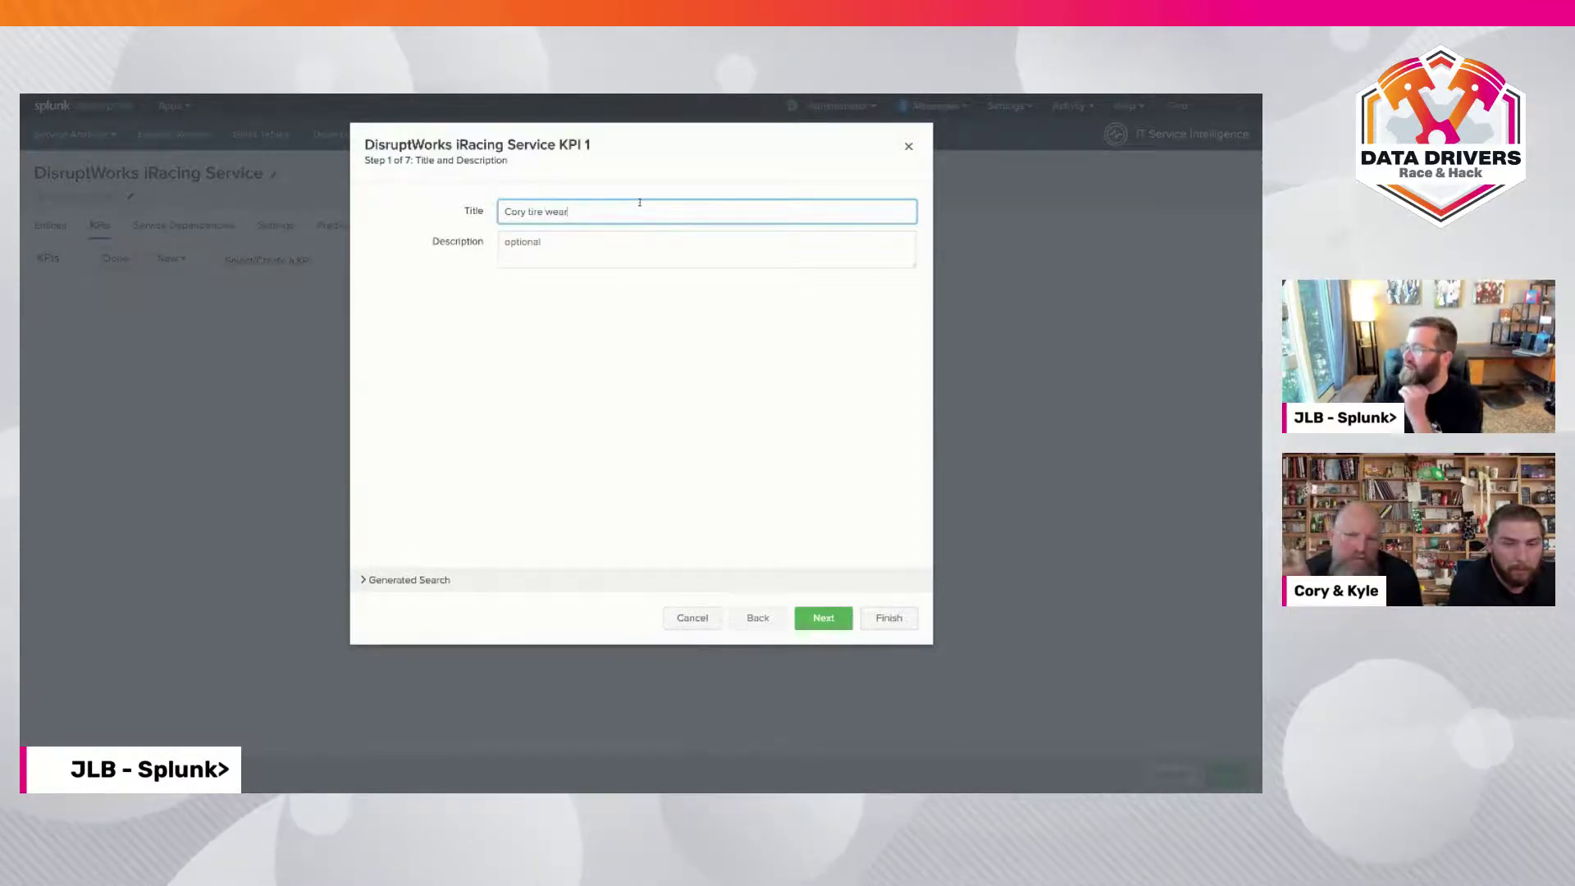
left_click(821, 619)
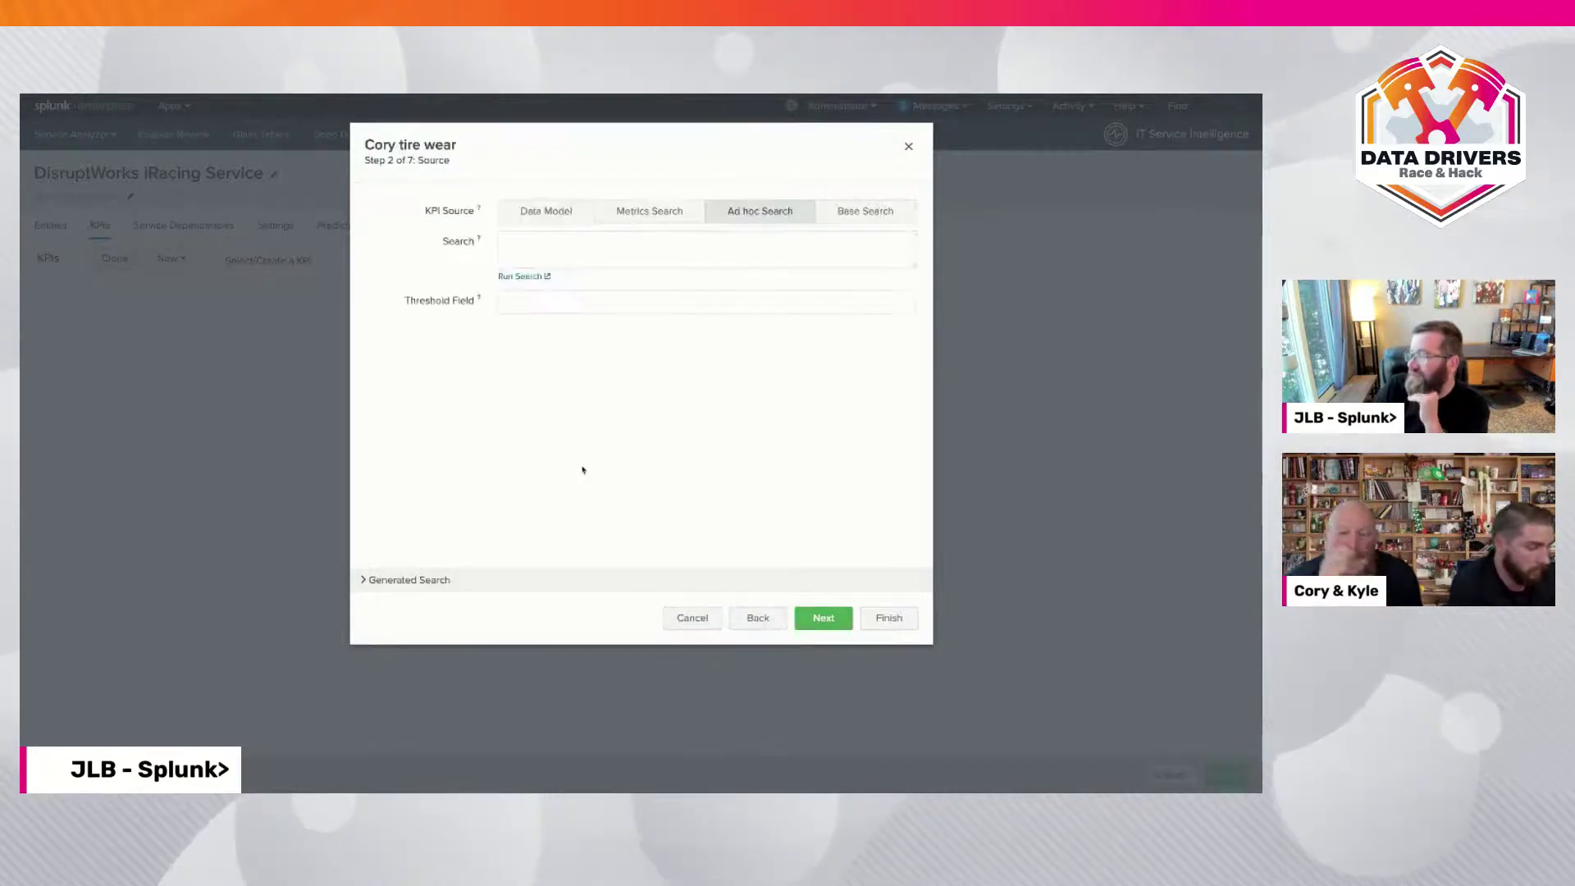
Set the KPI source to a metrics search on the sim_metrics index with the metric iracing.LFwearR.value
left_click(625, 211)
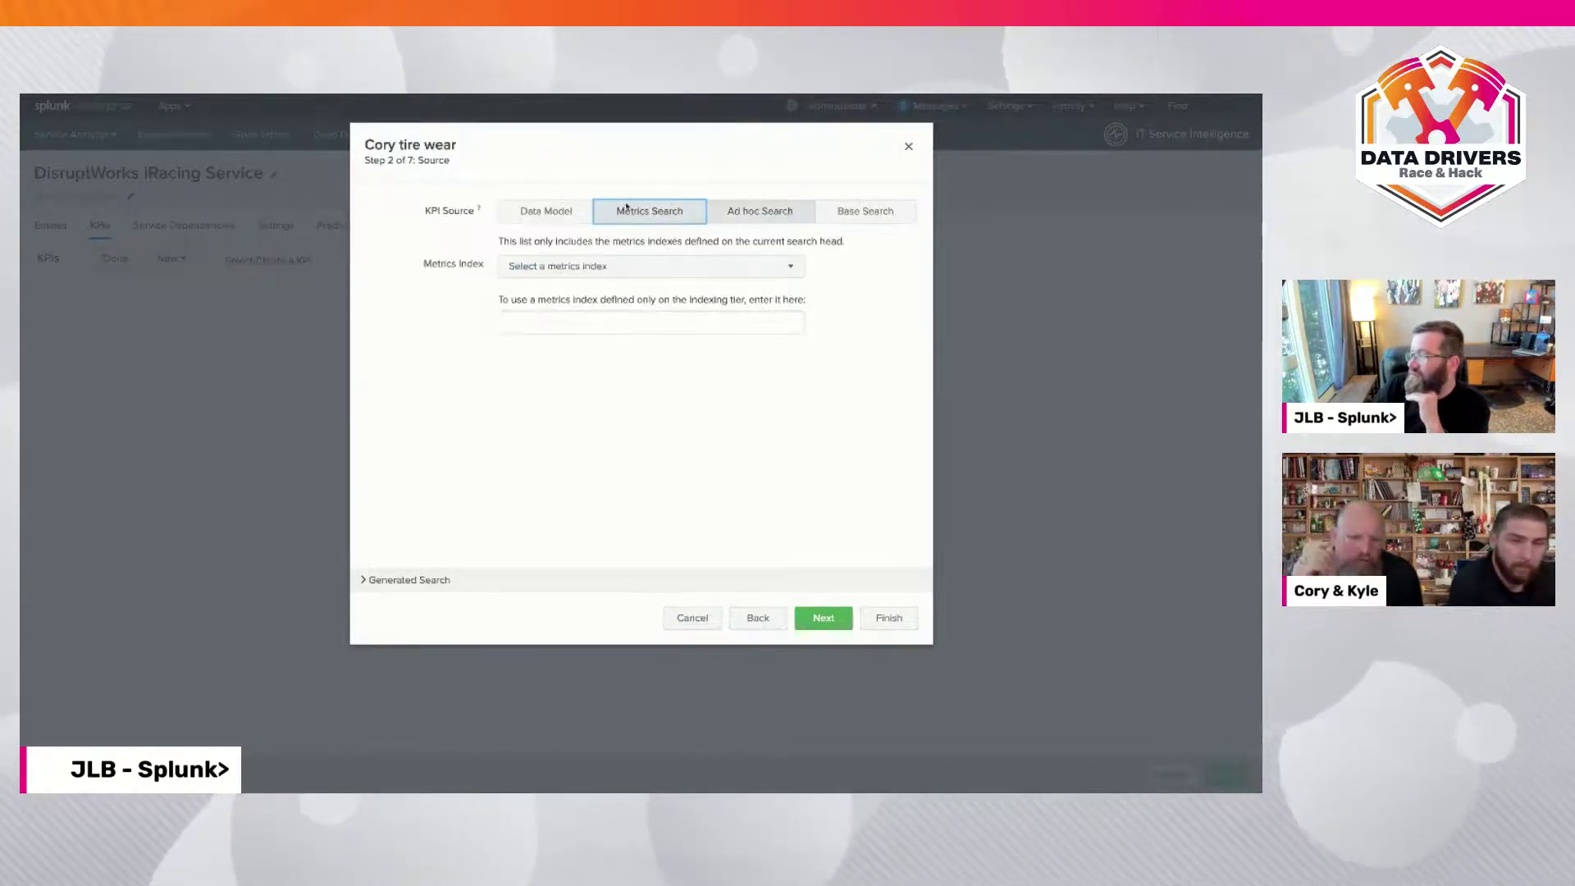
left_click(582, 272)
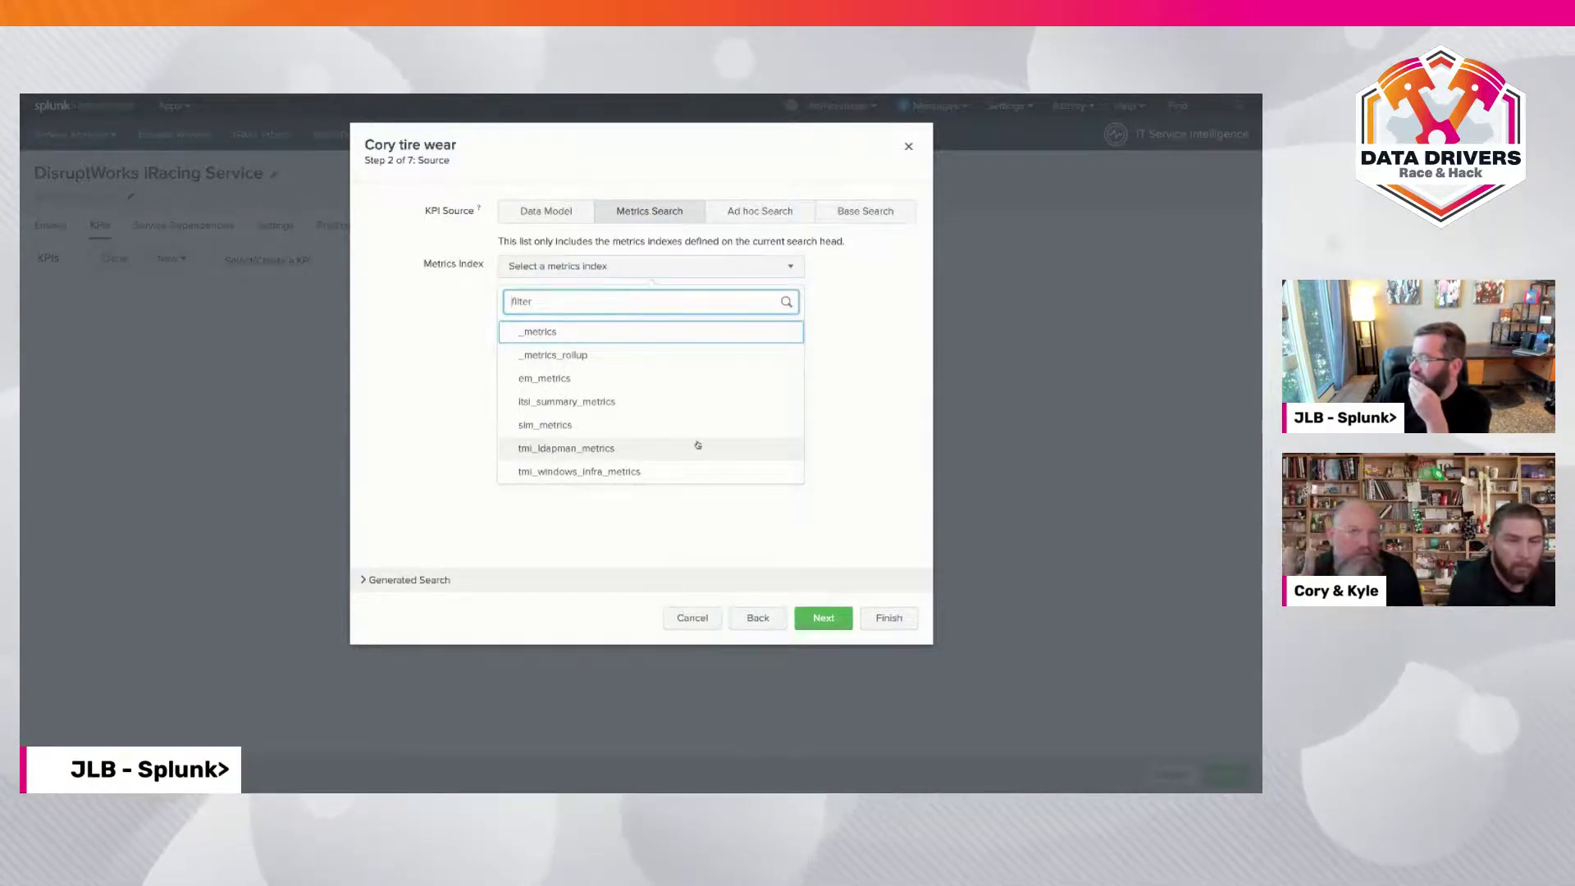
left_click(607, 429)
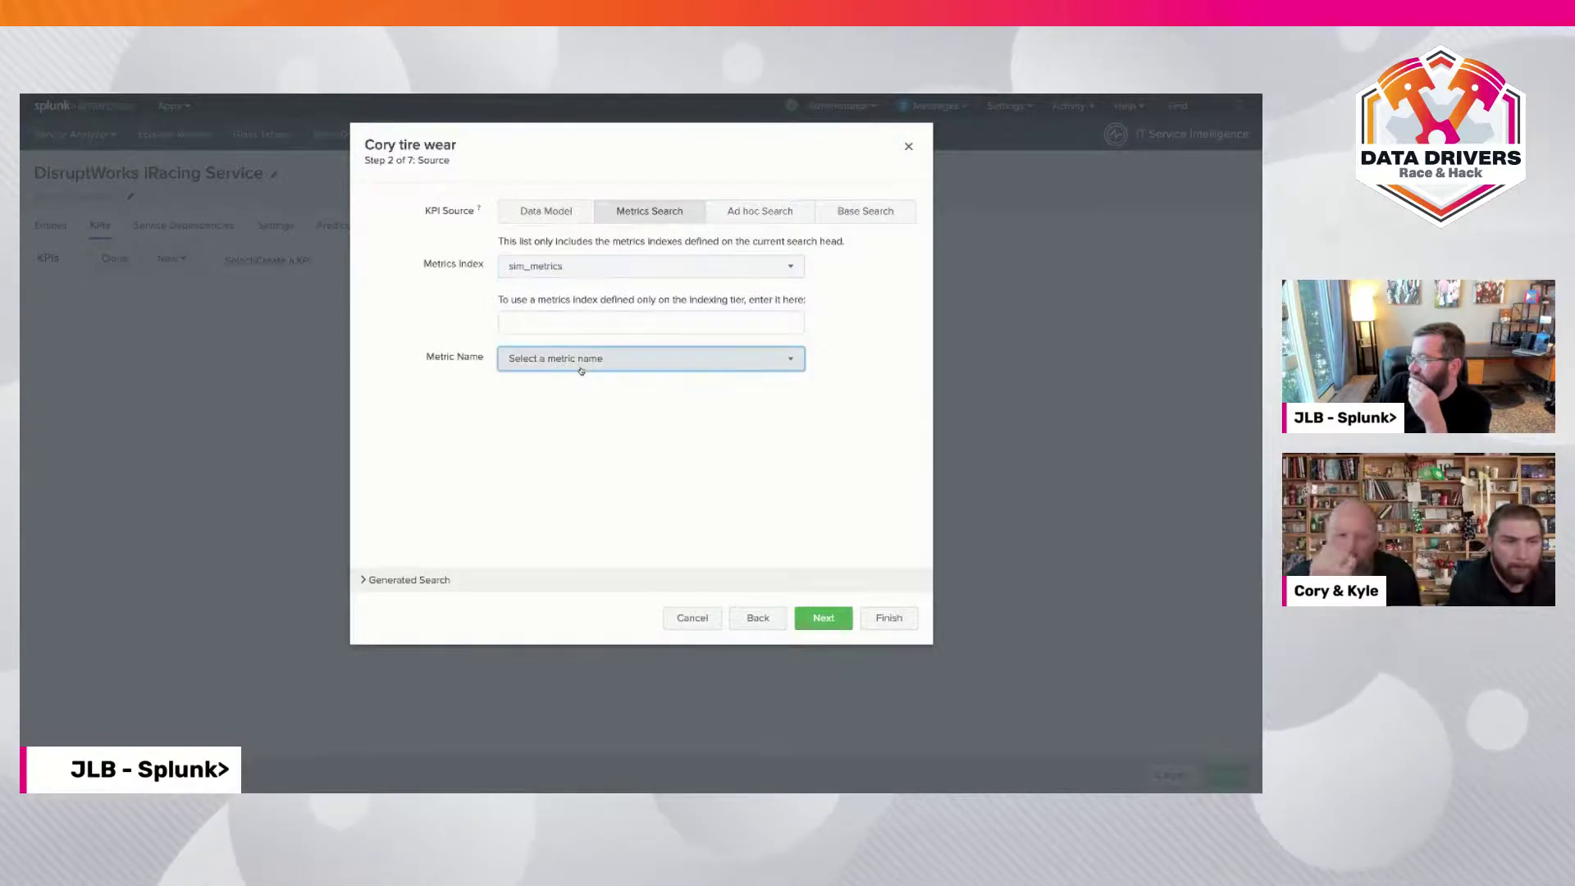
left_click(581, 365)
scroll(607, 609, "down", 4)
scroll(611, 609, "down", 1)
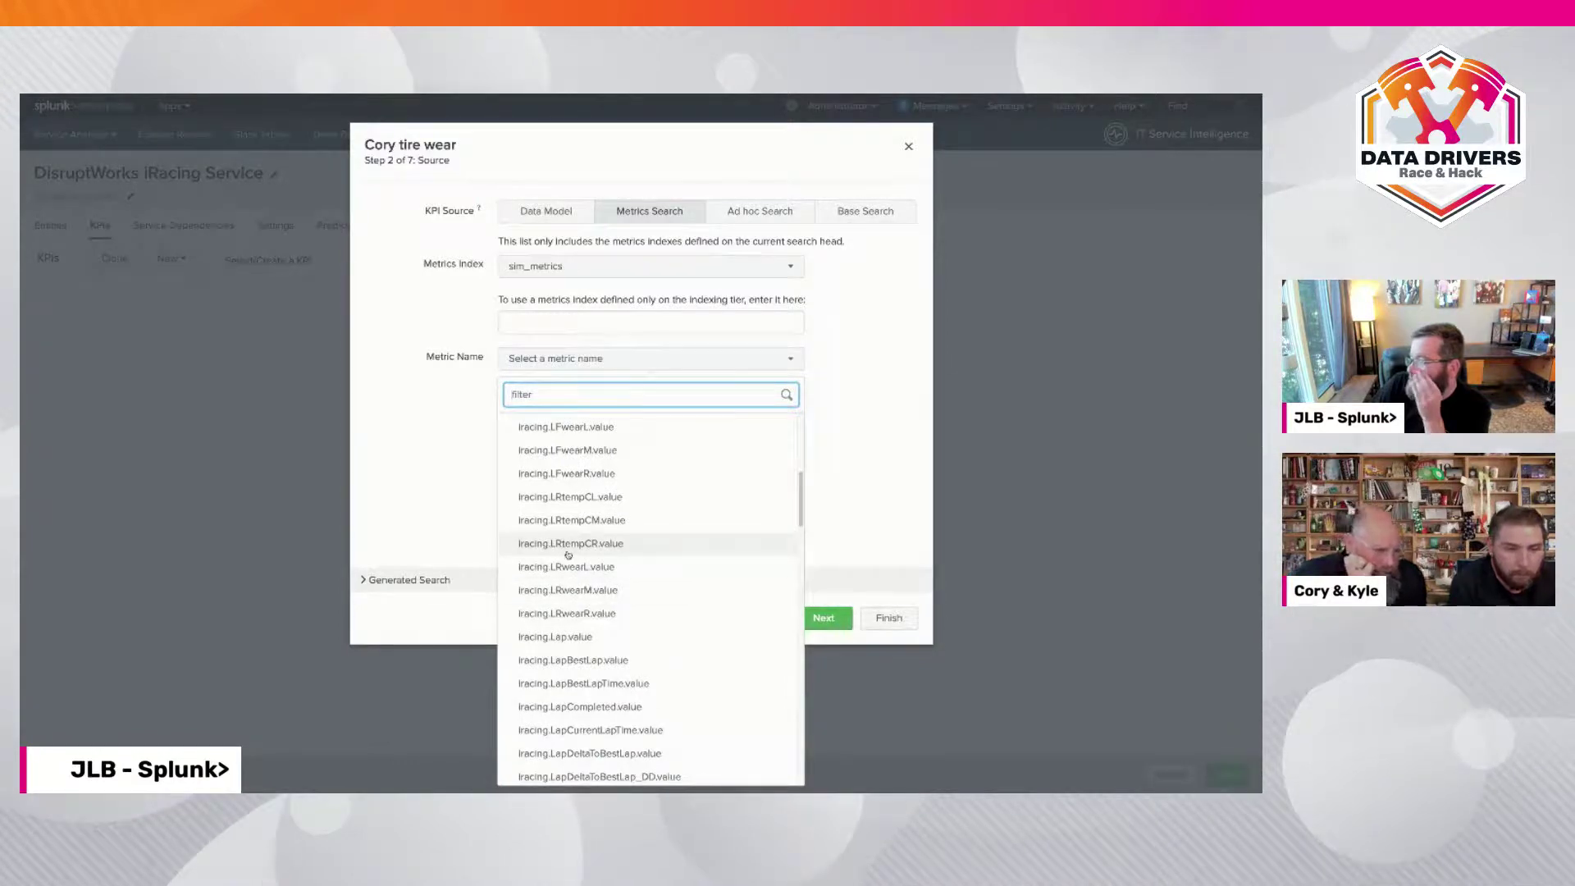
left_click(575, 484)
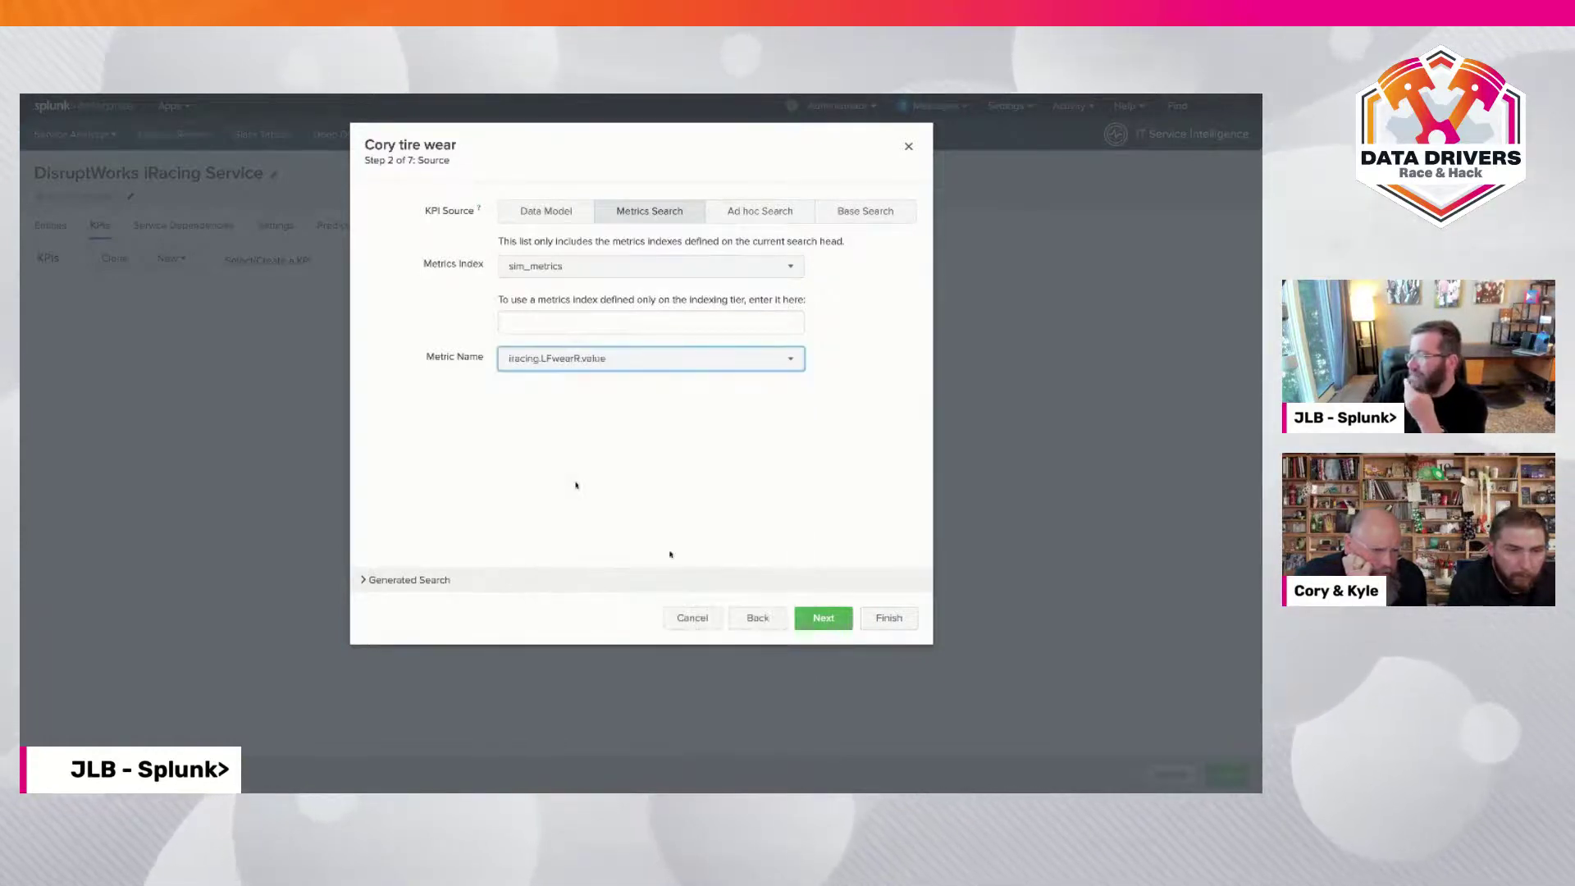
left_click(822, 618)
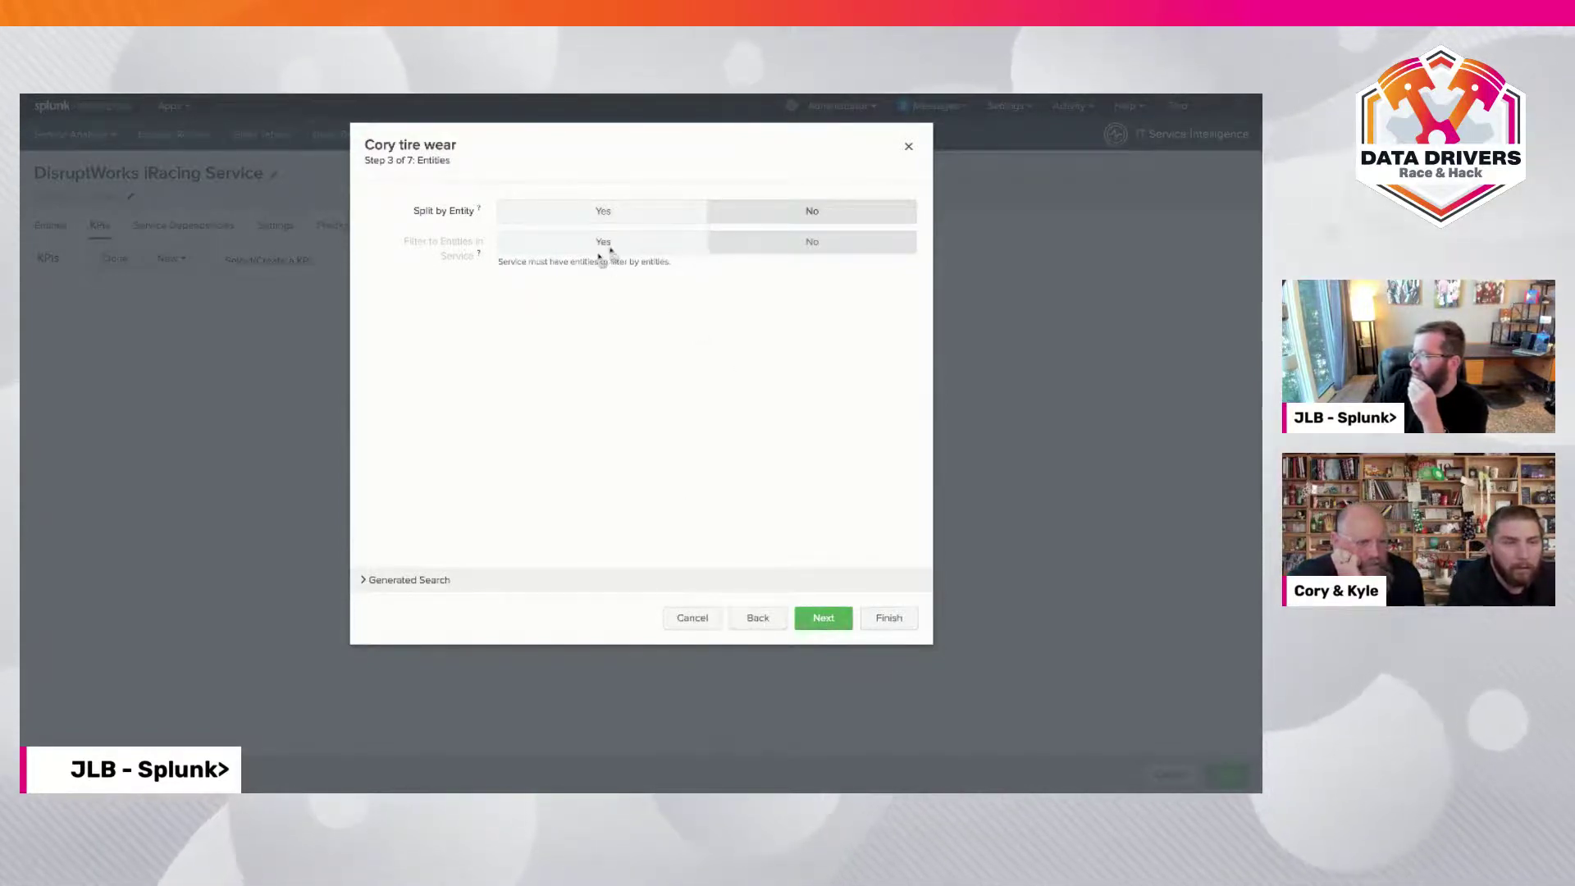
Keep the default entity options and set the KPI to run every minute with a calculation window of the last minute
left_click(824, 623)
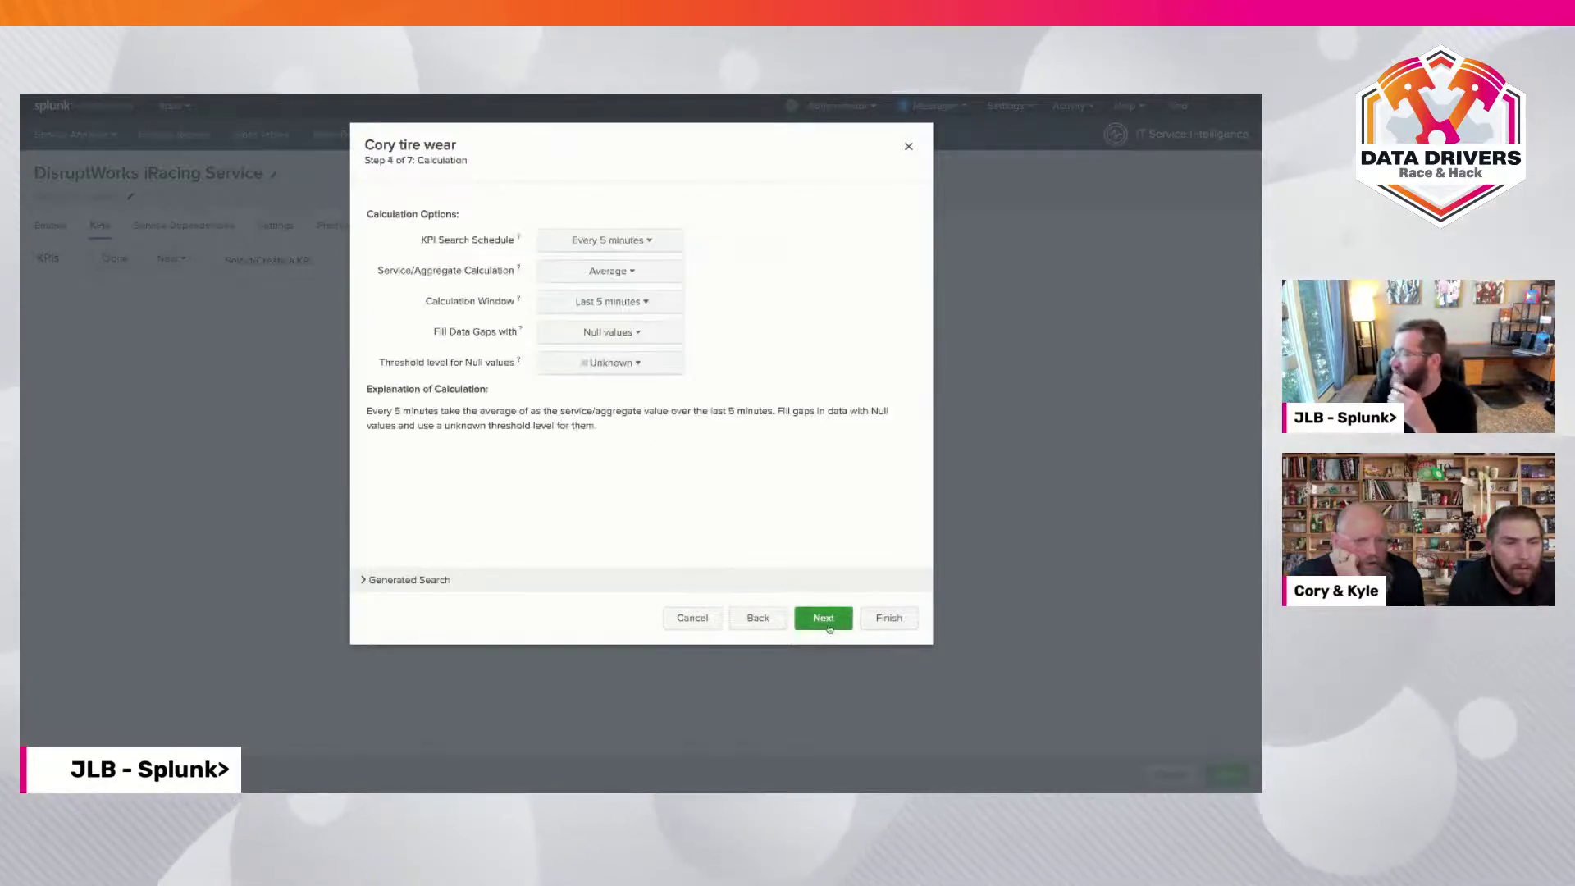
left_click(607, 240)
left_click(607, 266)
left_click(604, 301)
left_click(600, 325)
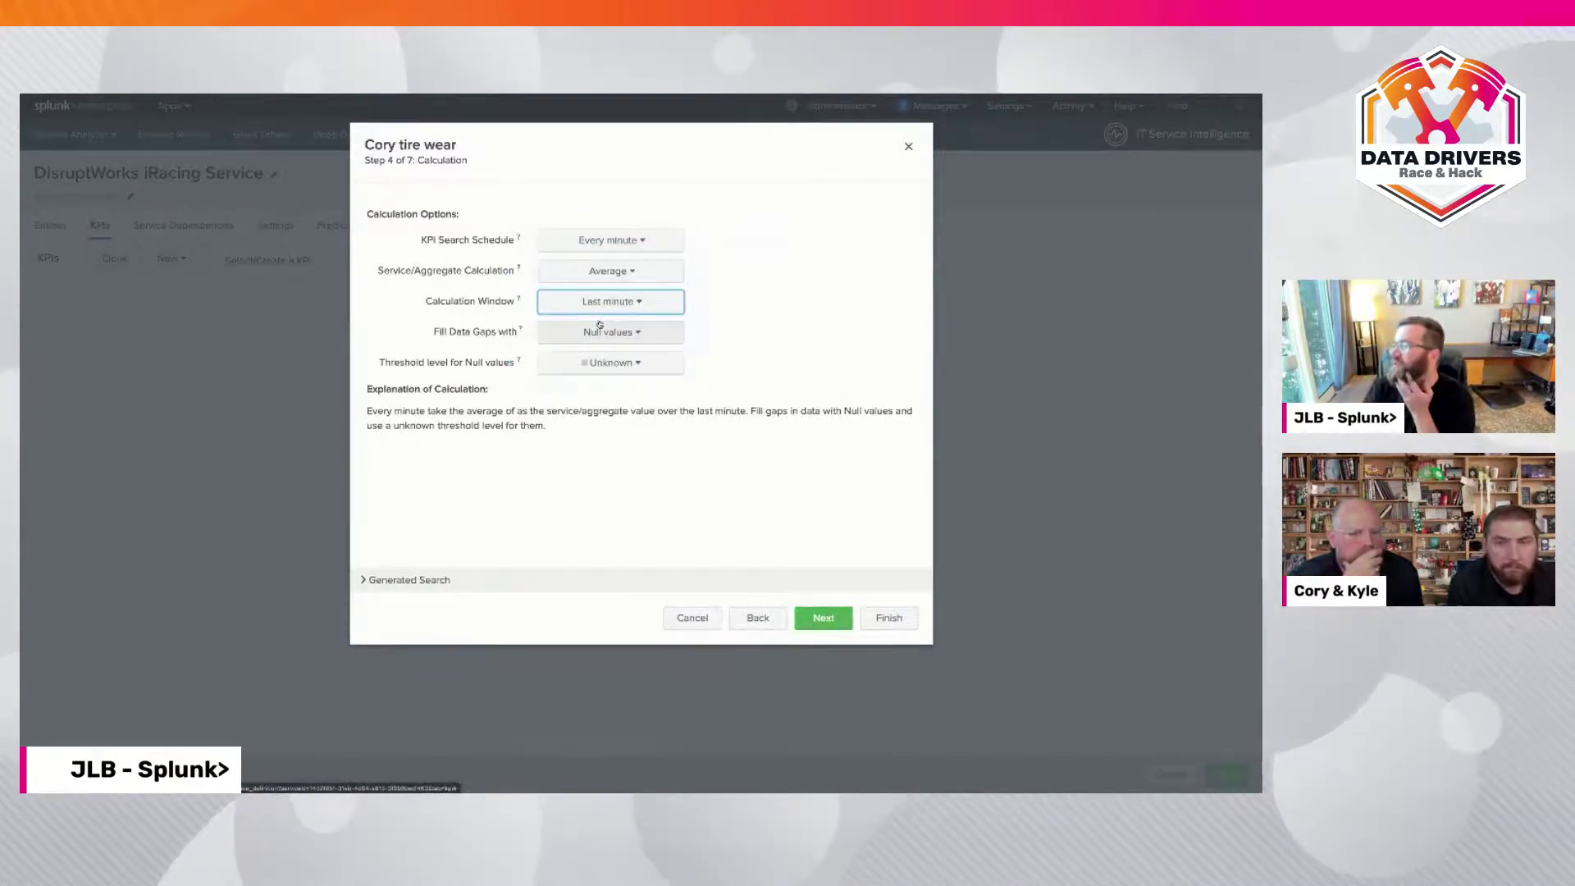
left_click(816, 621)
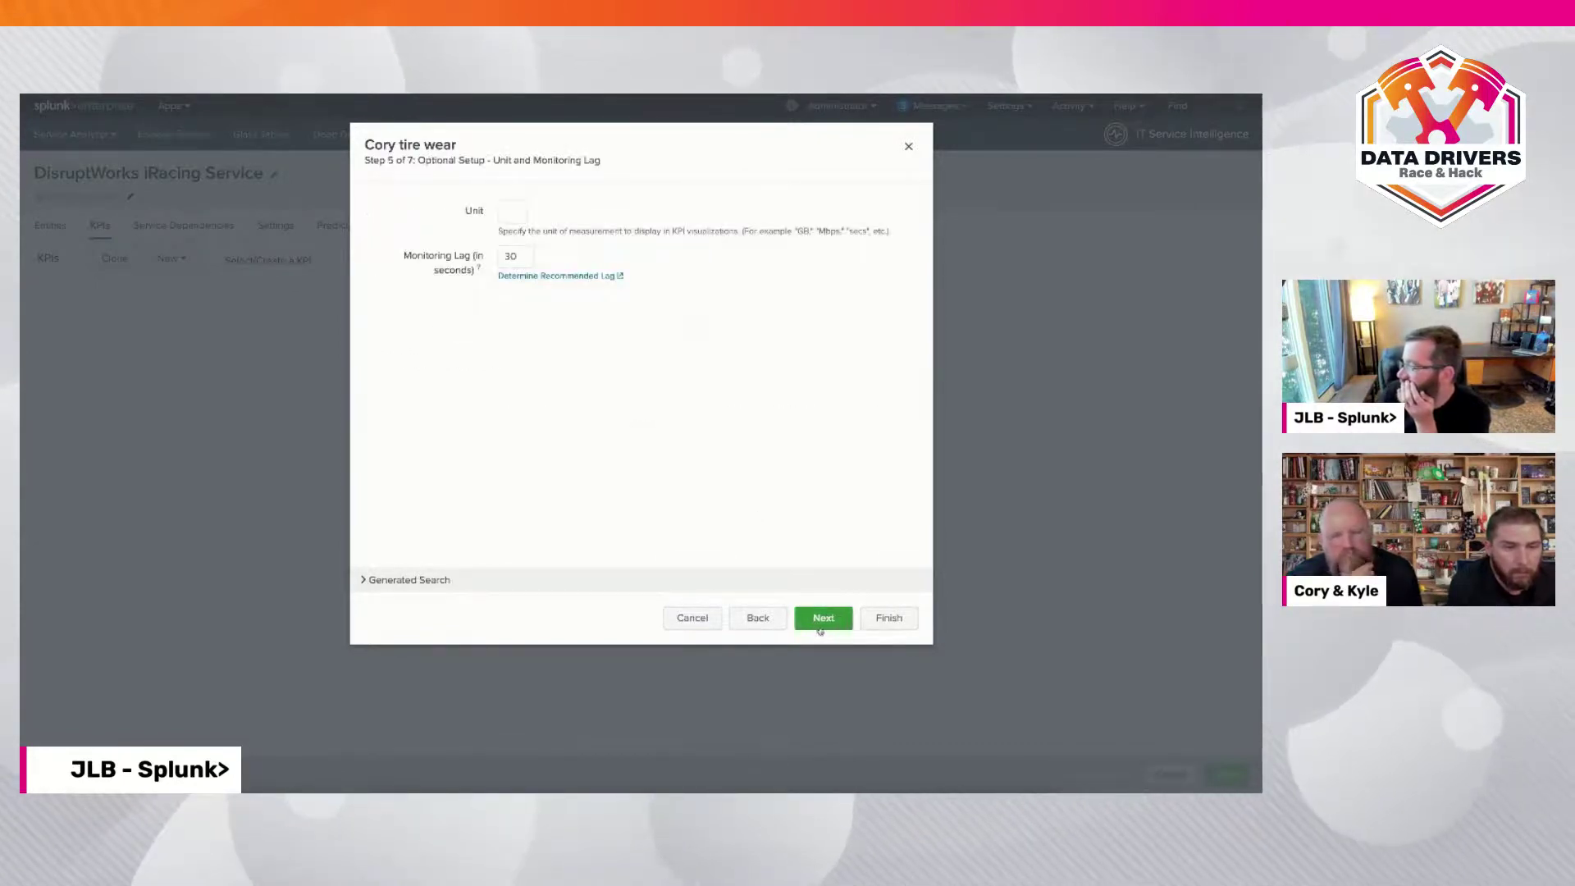
Keep the default unit, monitoring lag, backfill and threshold settings and finish the tire wear KPI
left_click(819, 625)
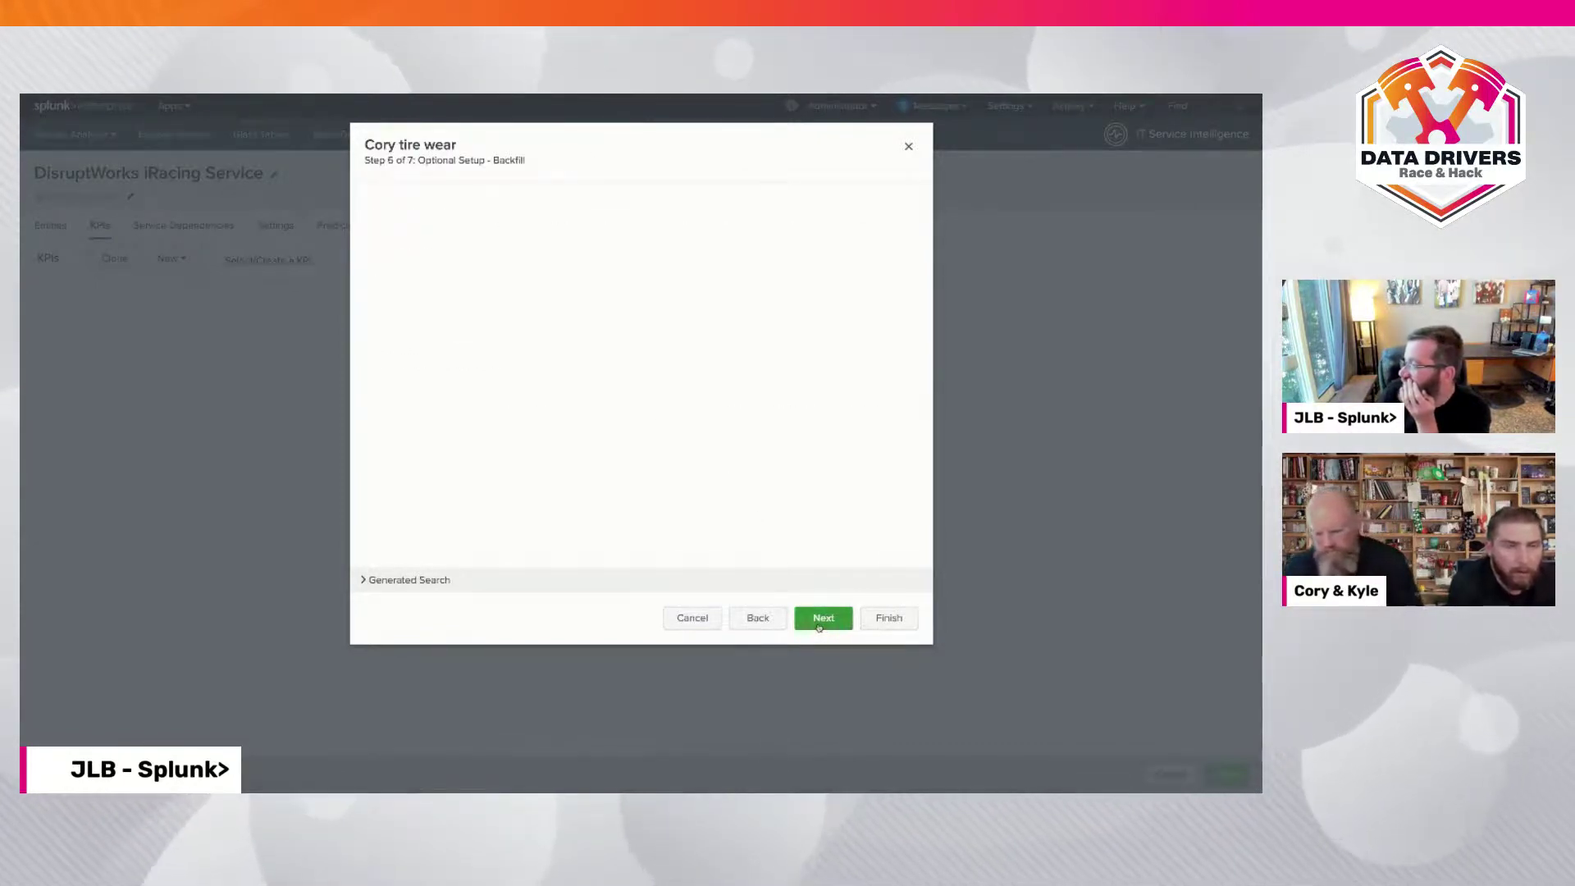
left_click(819, 626)
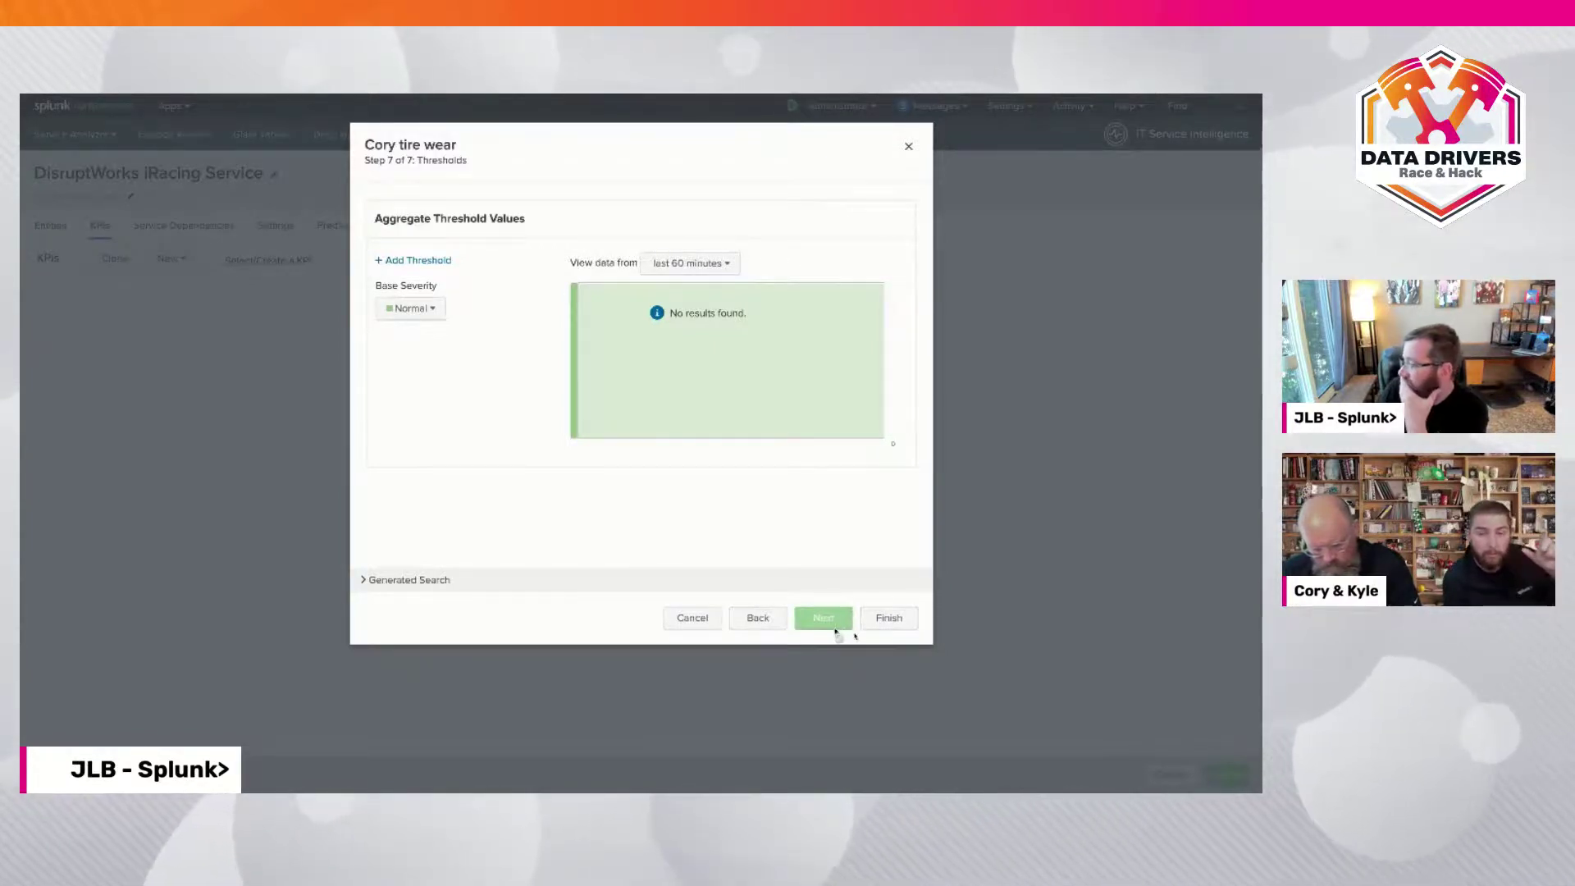
left_click(897, 629)
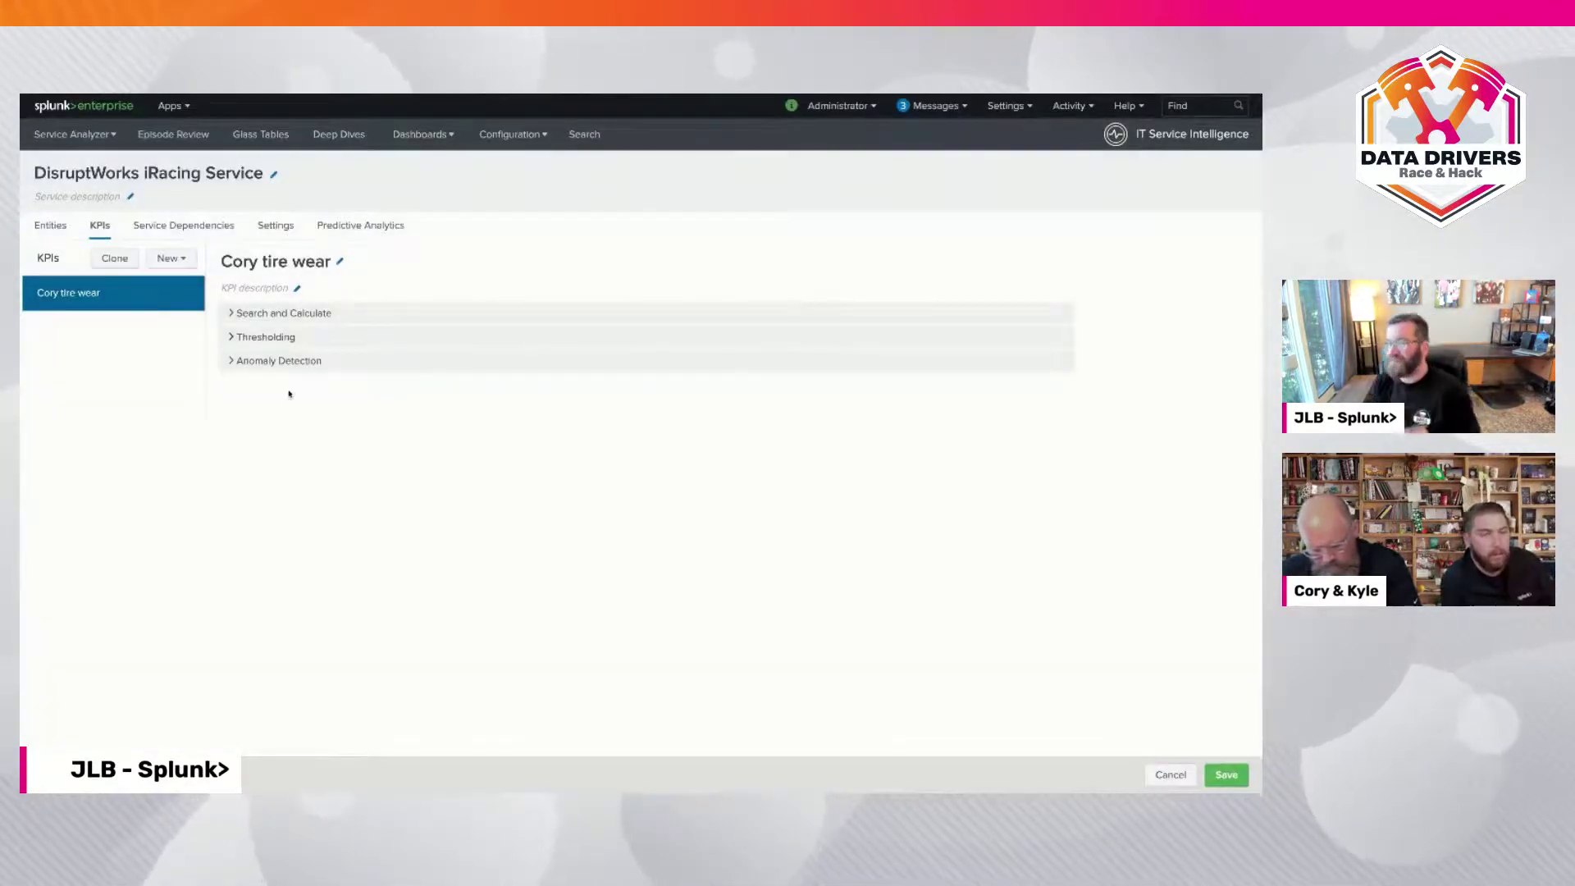
Review the tire wear KPI's search and calculation settings, and expand its thresholding settings
left_click(273, 313)
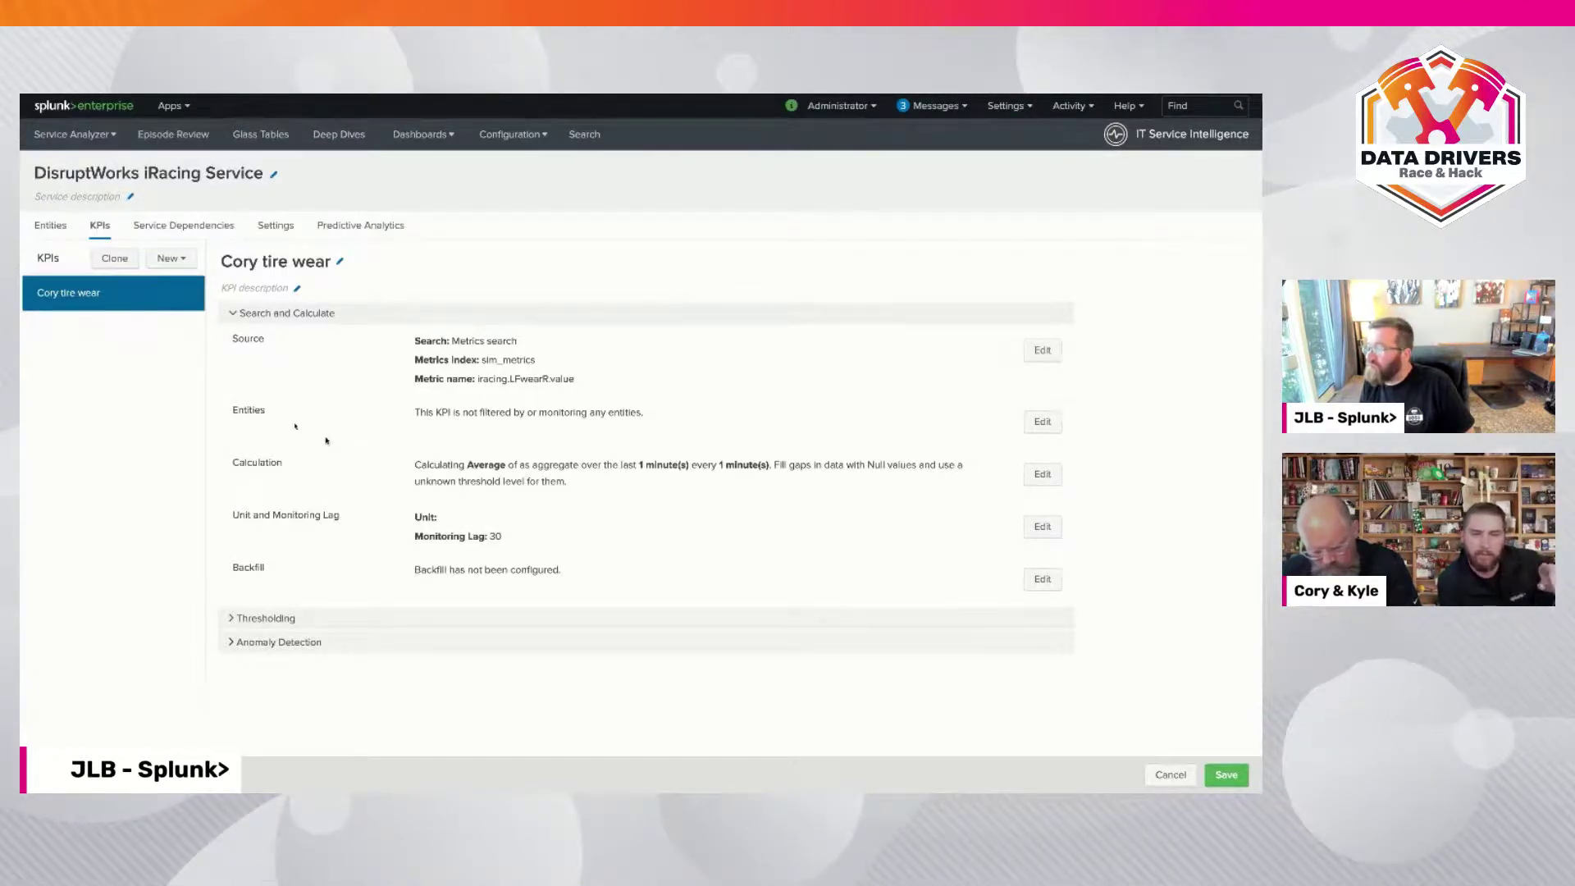
left_click(166, 261)
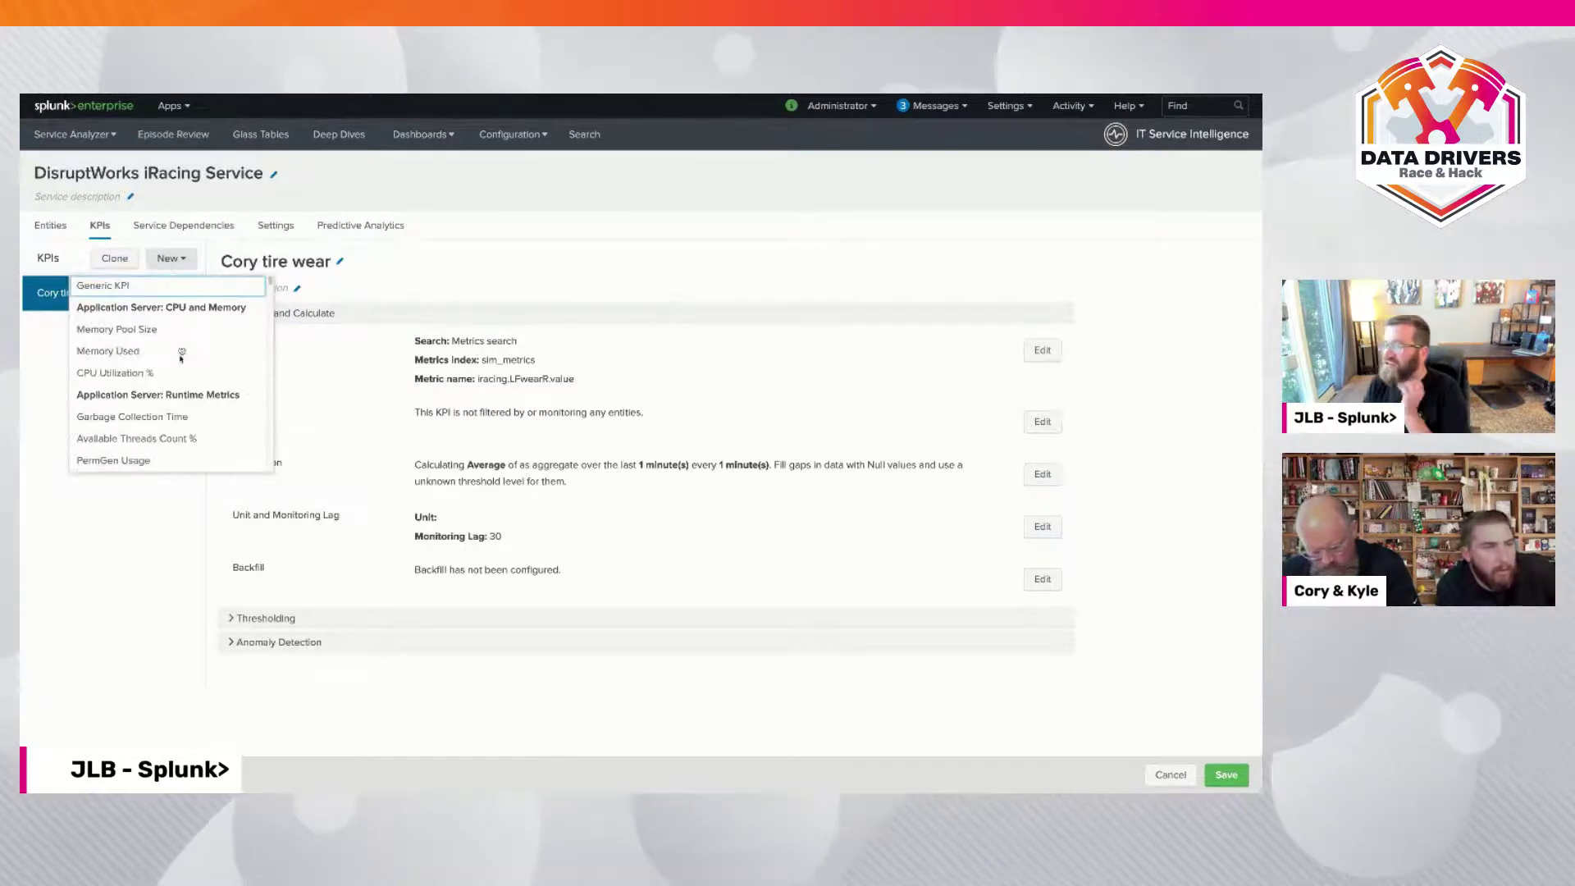
left_click(215, 310)
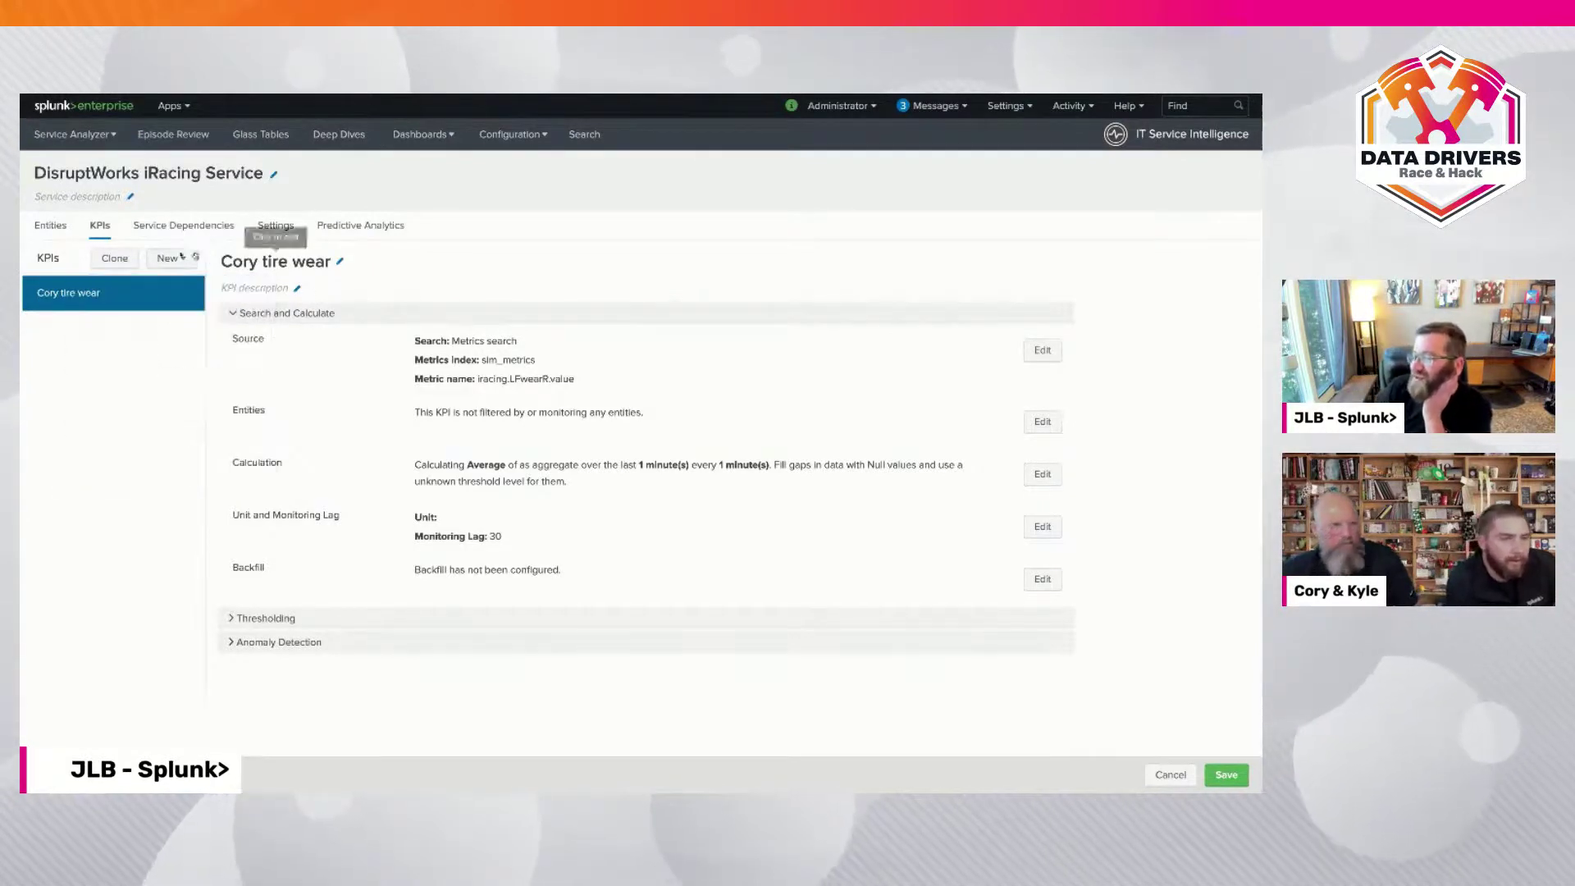
left_click(246, 618)
scroll(402, 591, "down", 1)
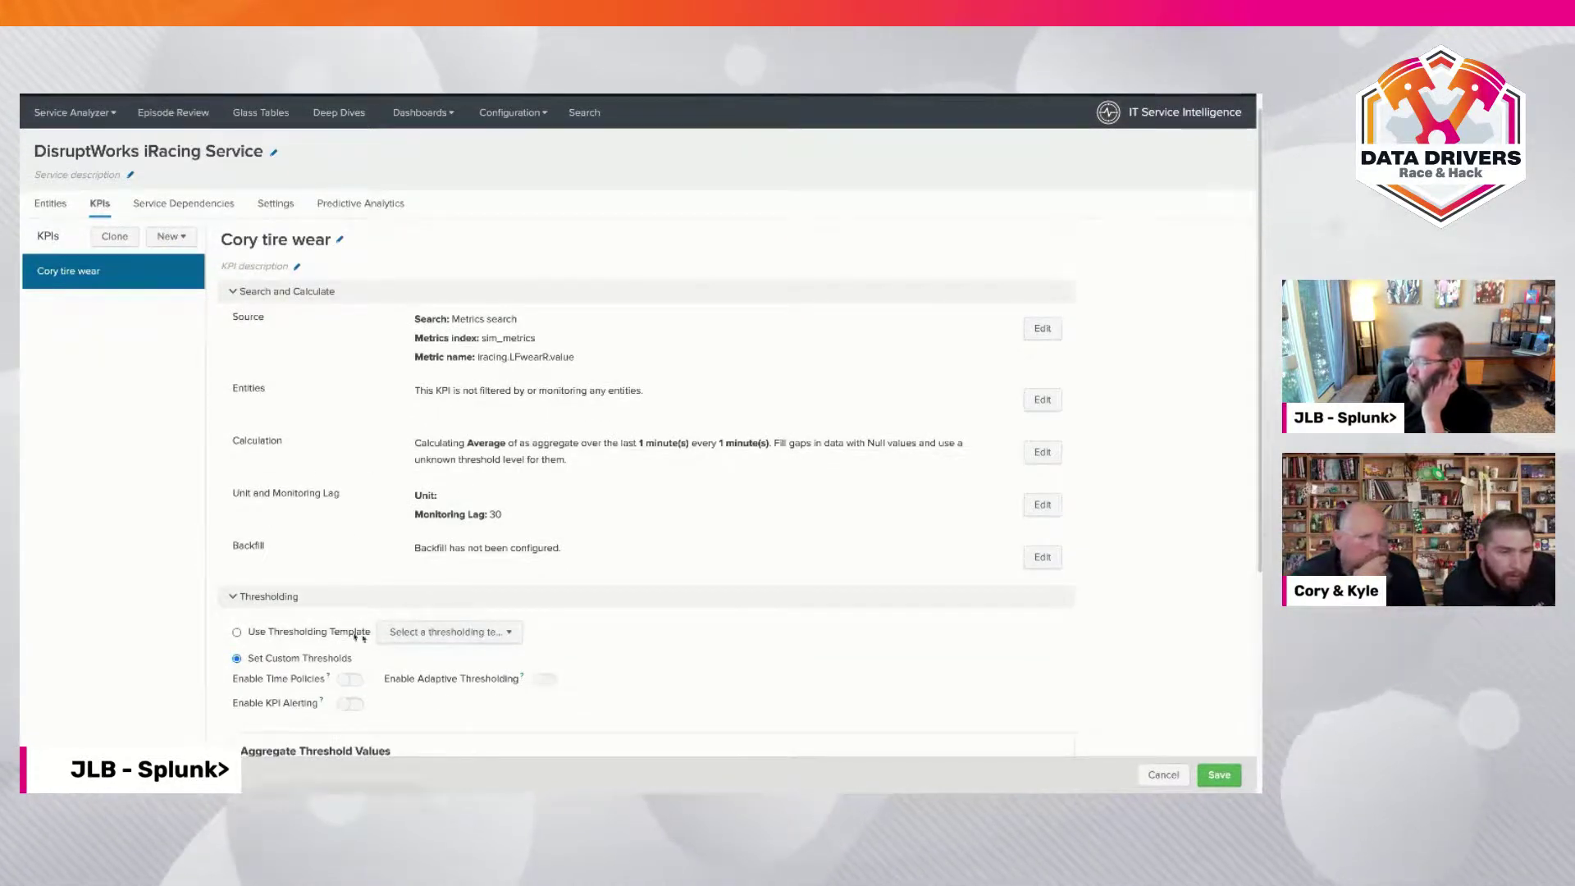
Add five aggregate thresholds to the tire wear KPI with the default severities Low, Medium, High, Critical and Info
scroll(341, 653, "down", 1)
scroll(353, 654, "down", 2)
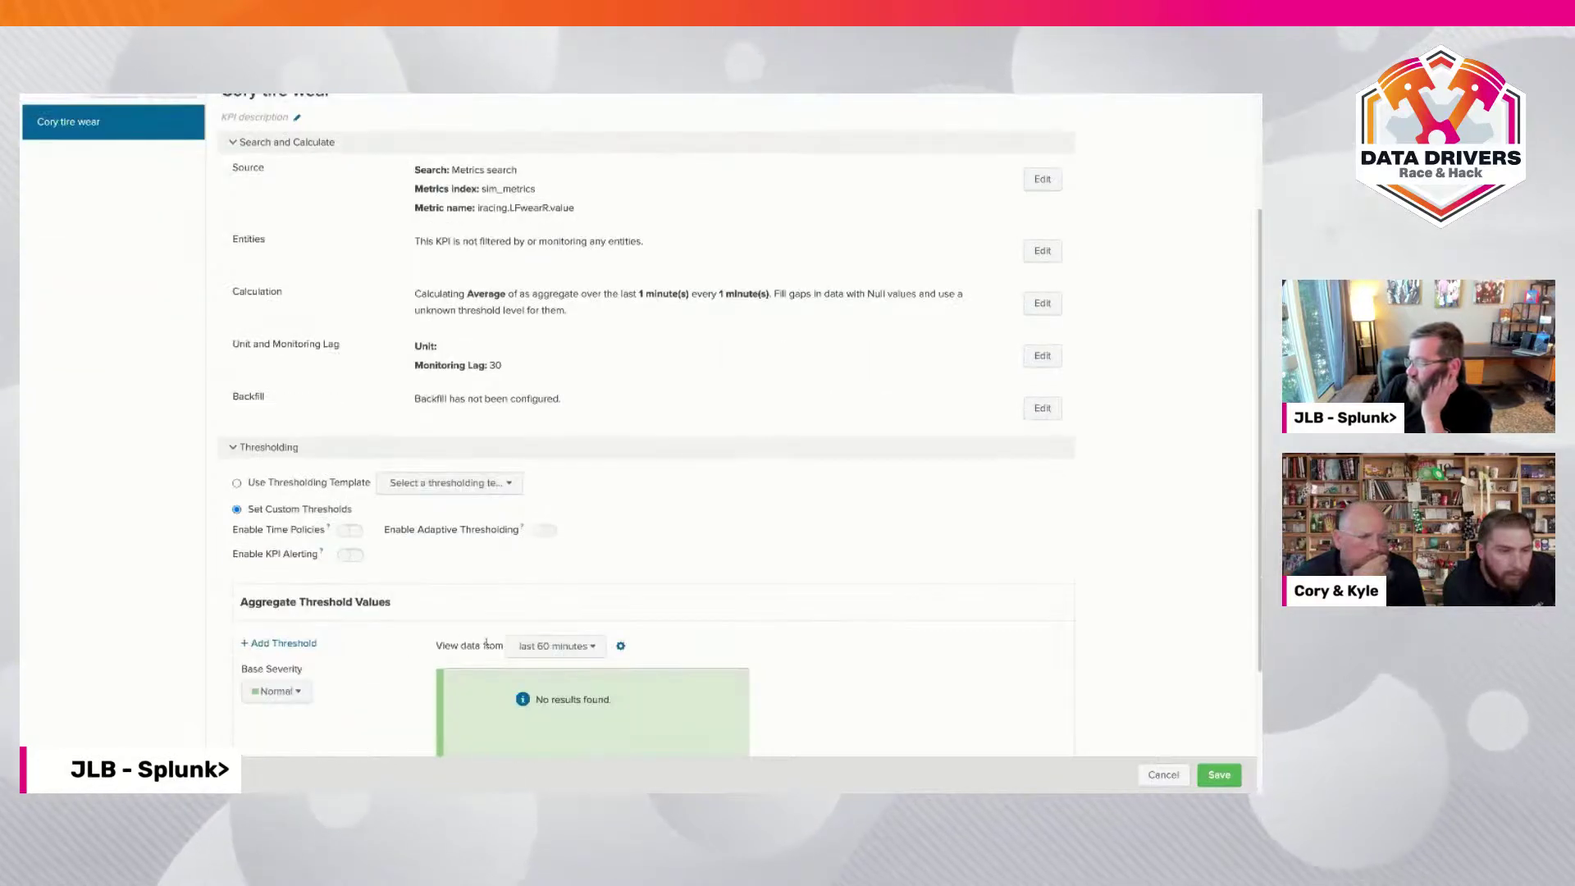
scroll(487, 644, "down", 2)
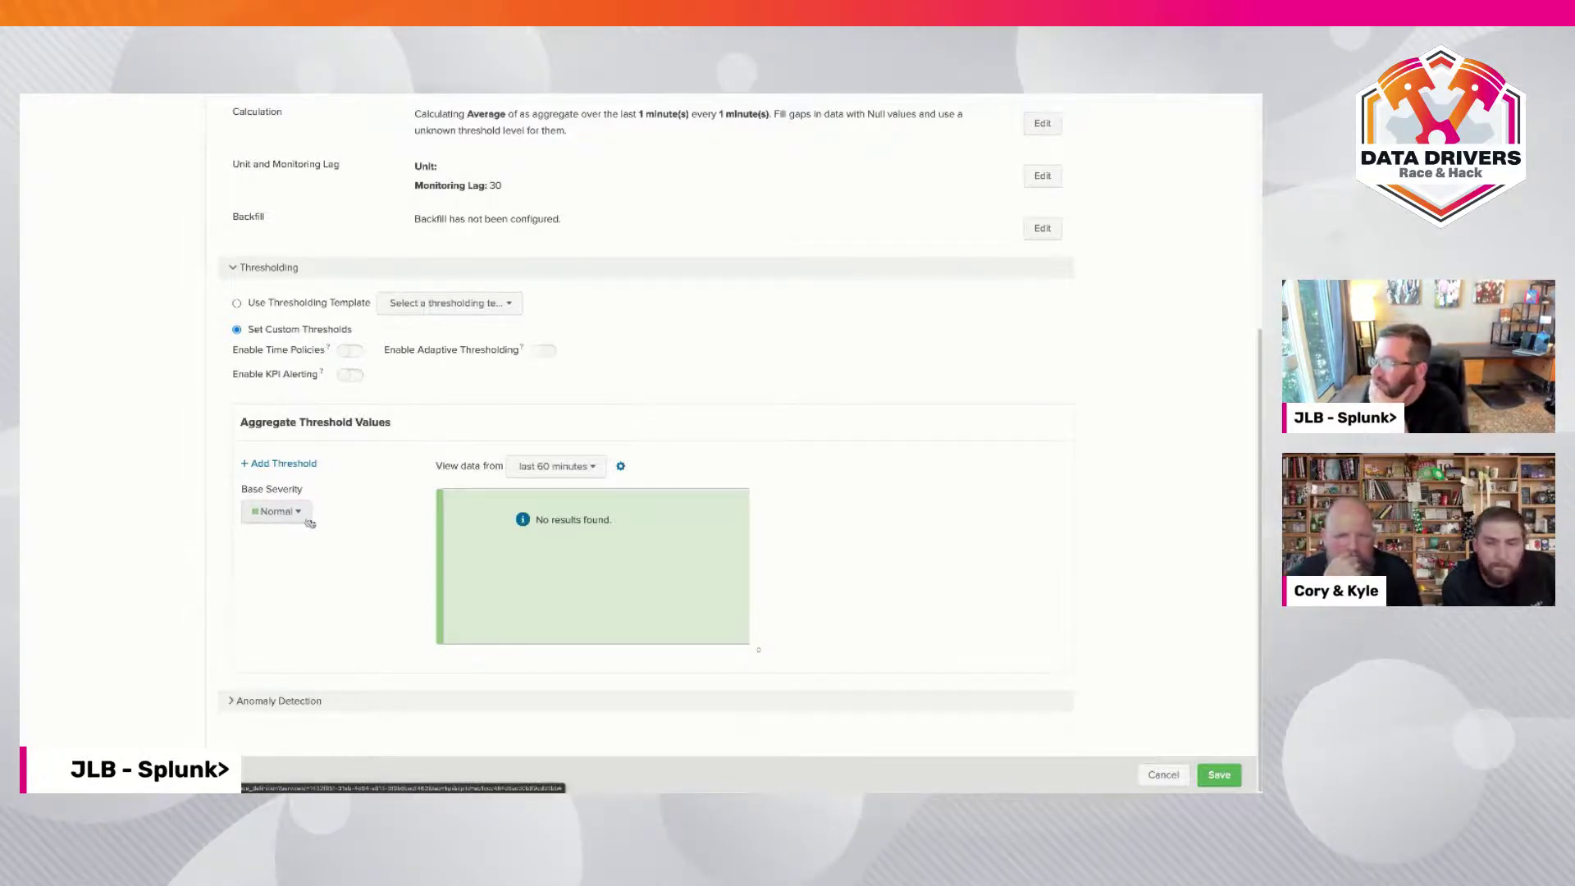
left_click(303, 464)
left_click(279, 464)
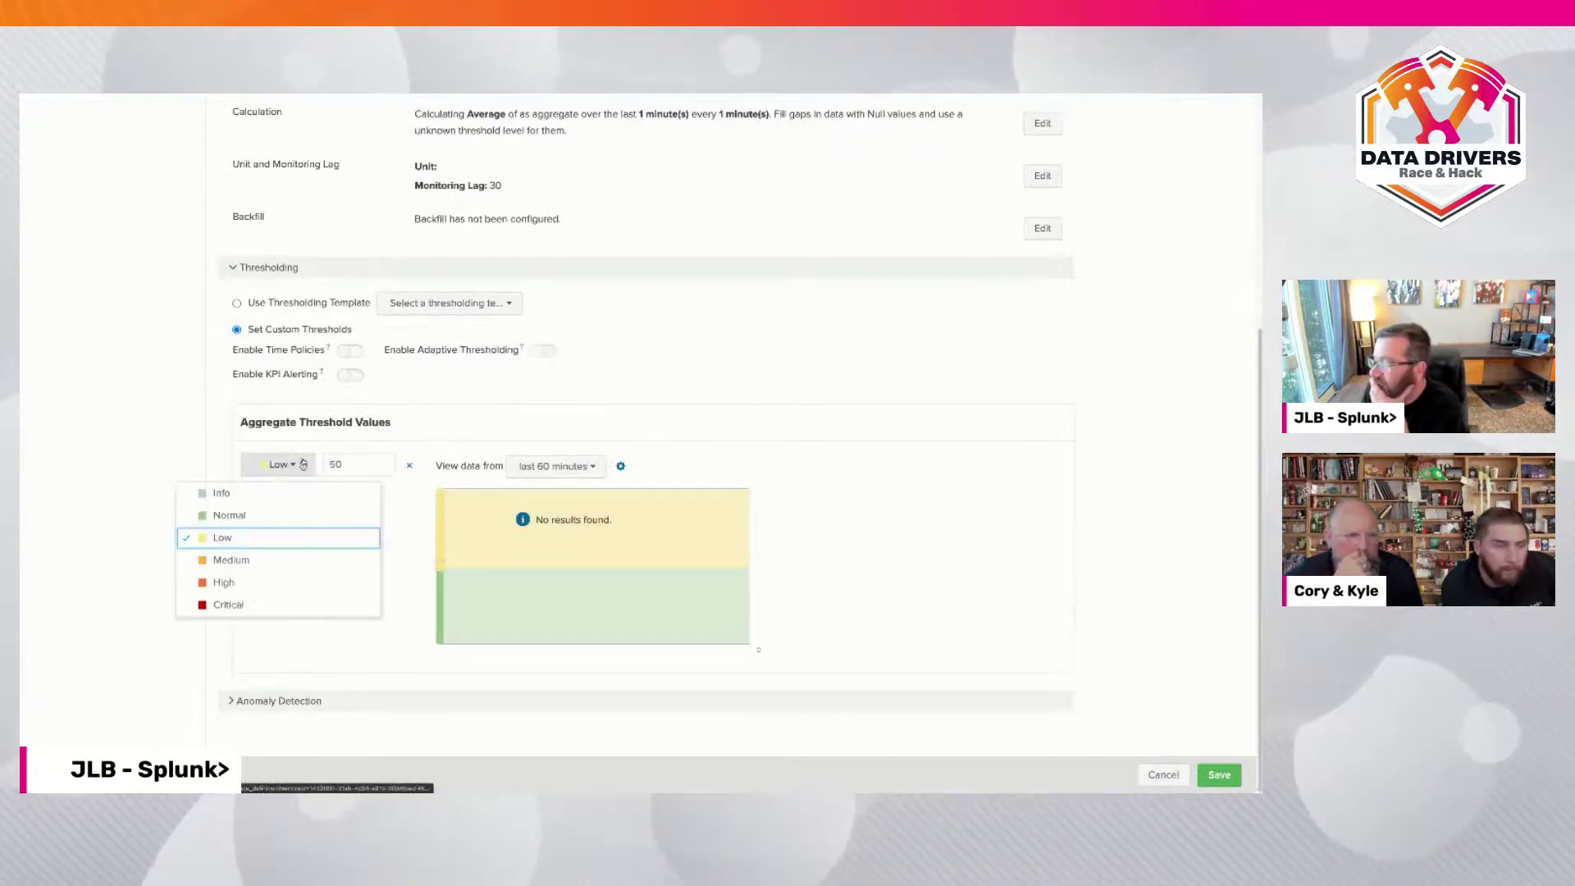
left_click(255, 467)
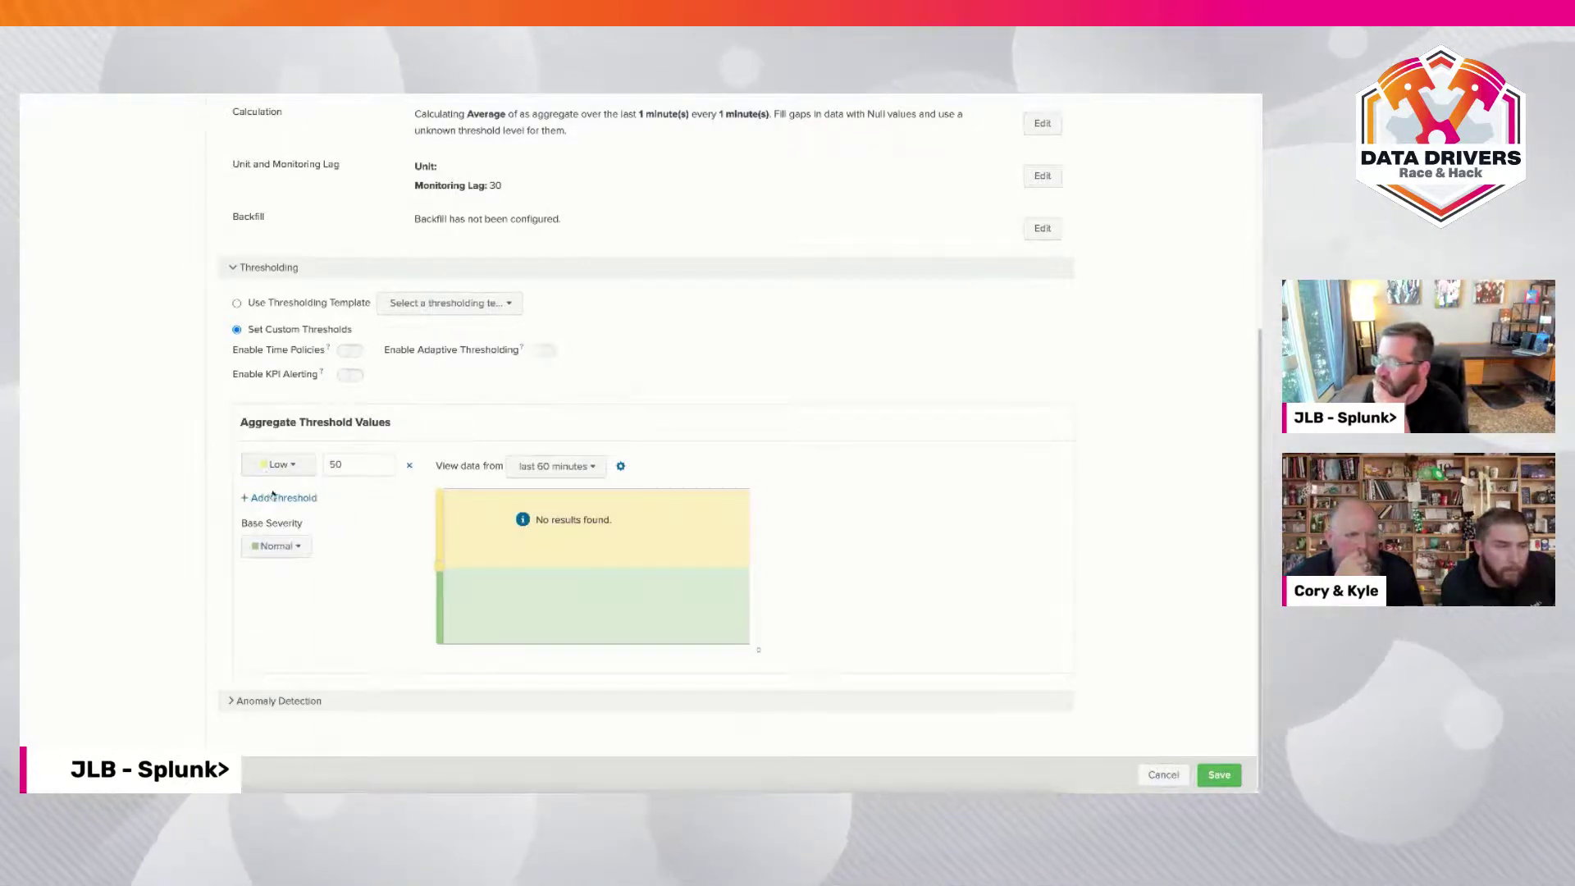
left_click(274, 498)
left_click(274, 498)
left_click(274, 499)
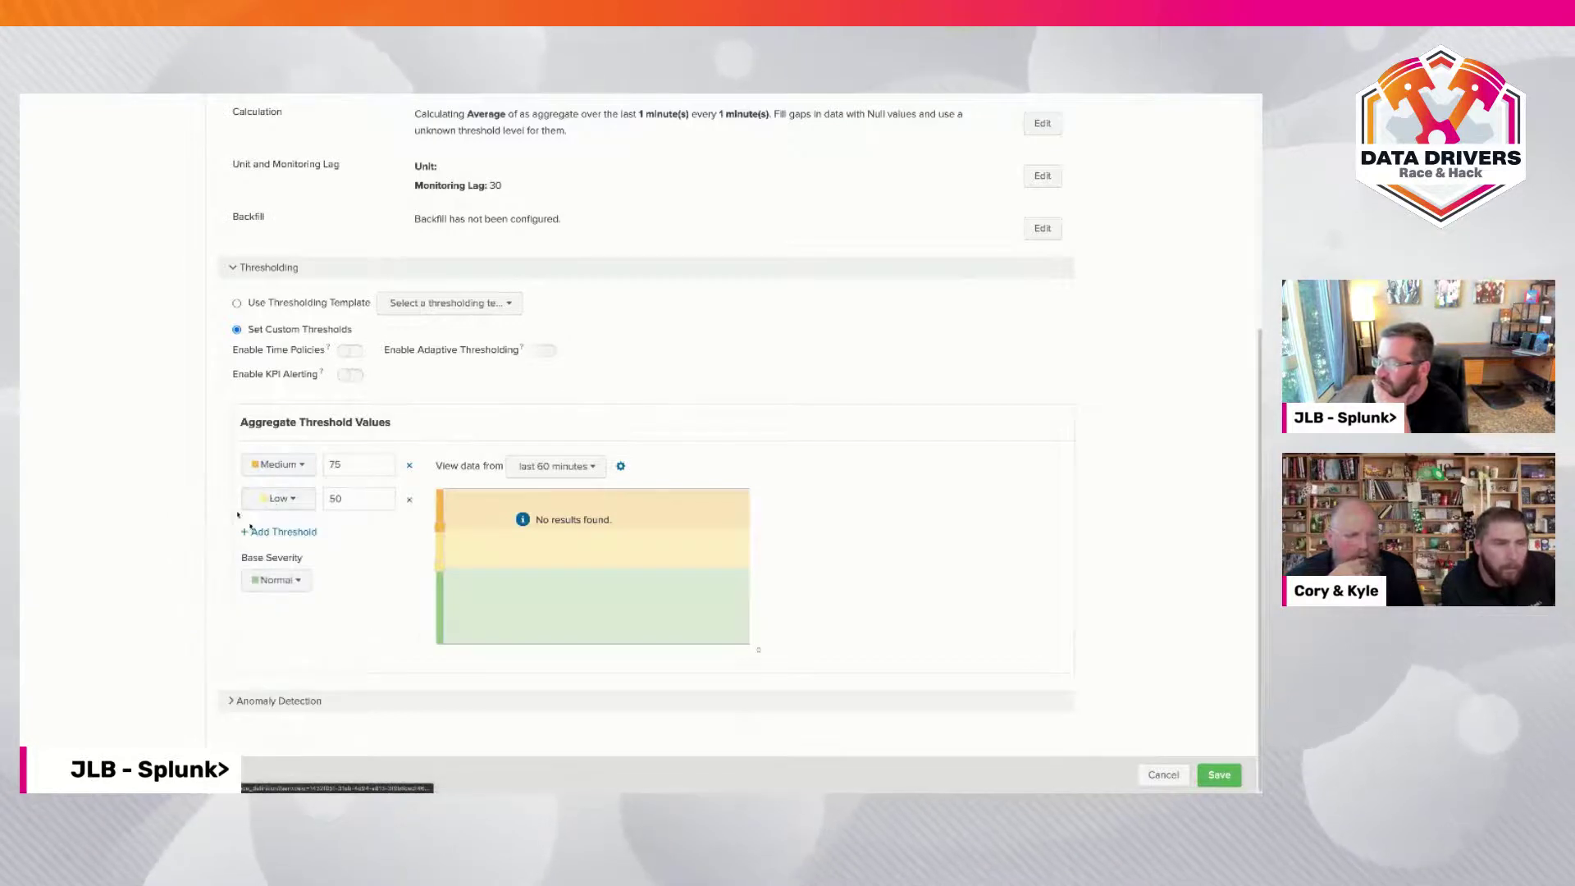
left_click(254, 533)
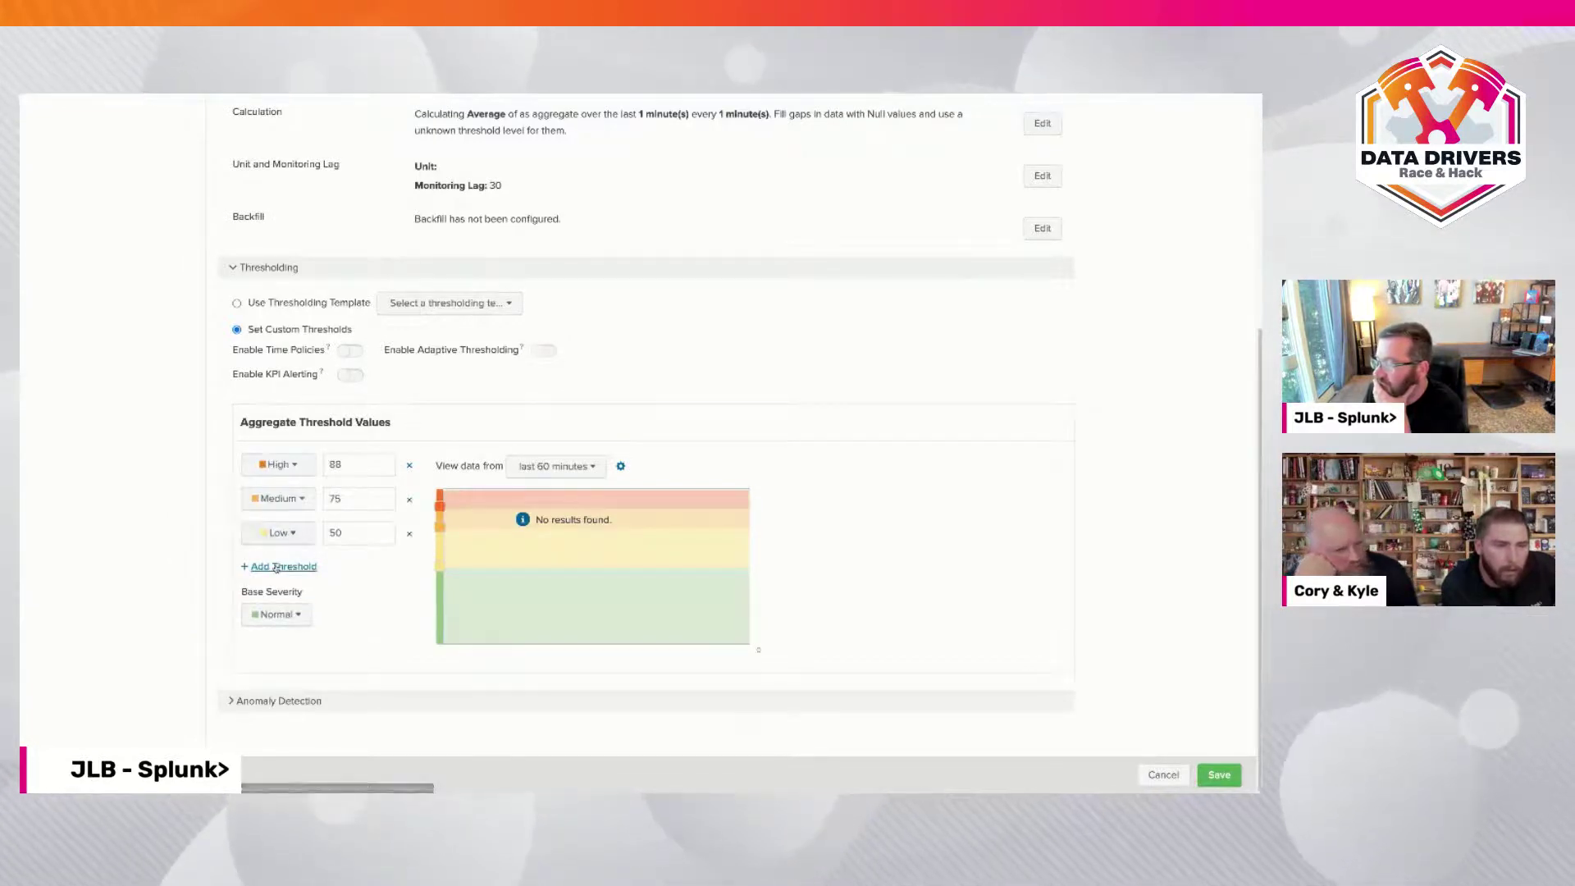
left_click(276, 566)
left_click(276, 567)
left_click(165, 571)
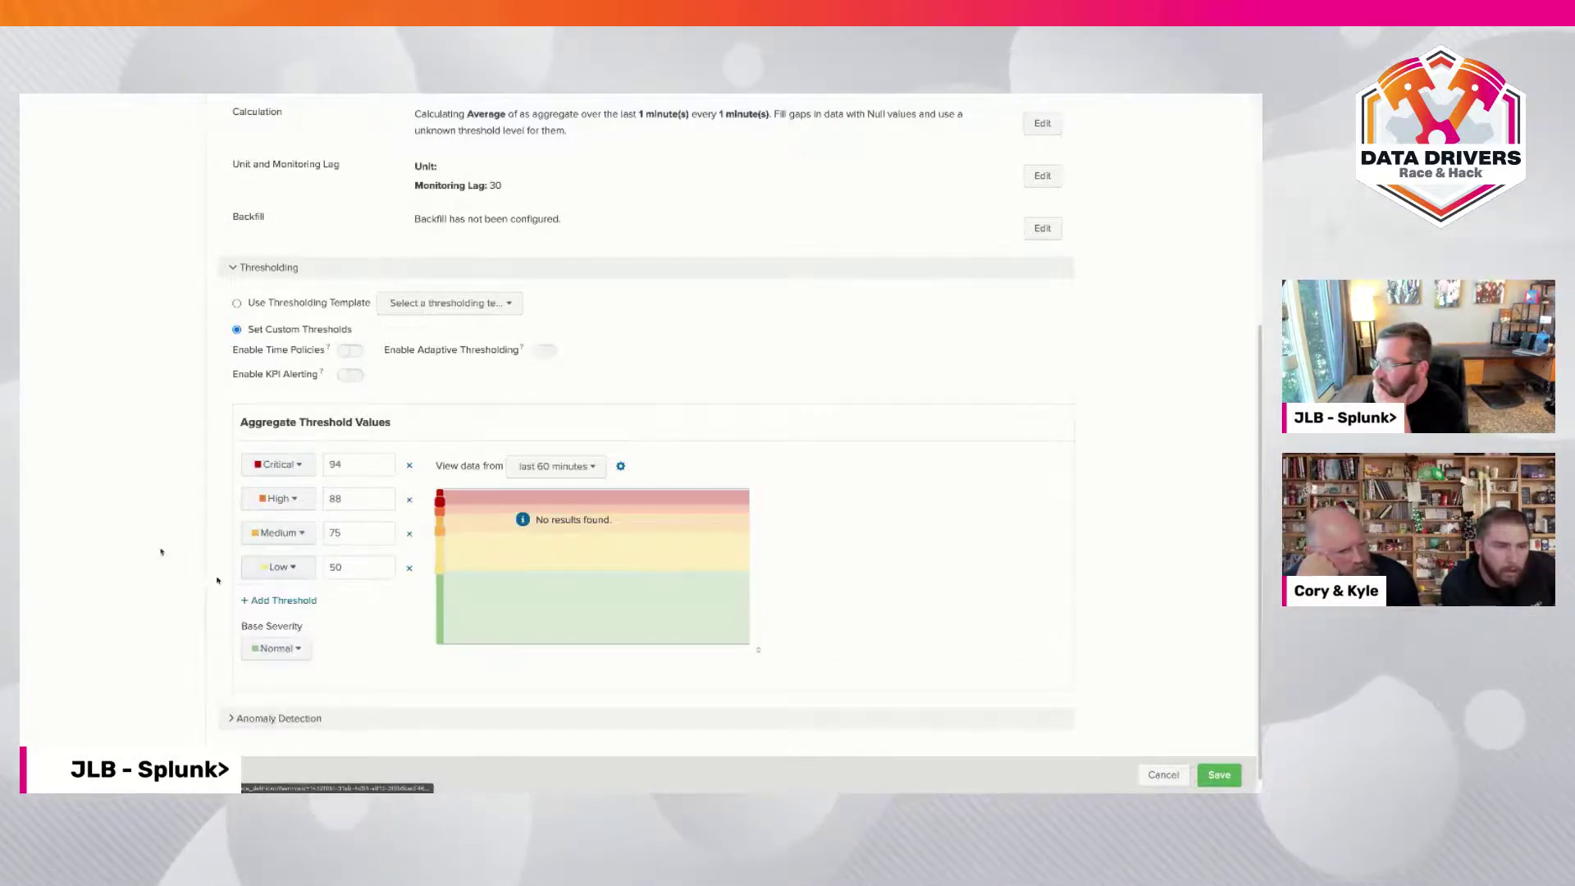
left_click(271, 600)
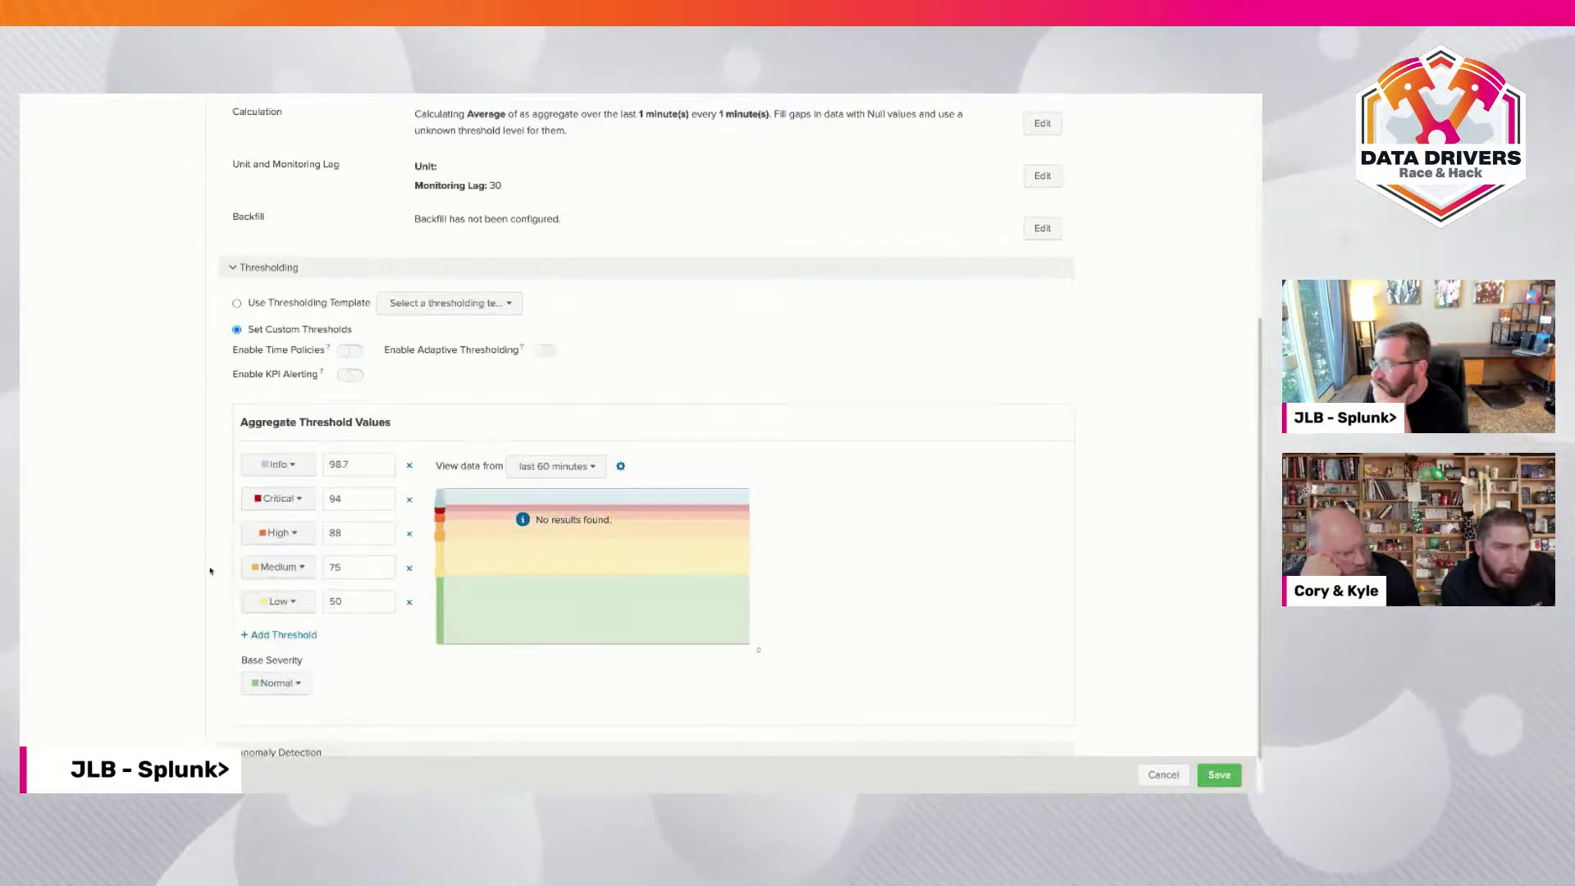
Set the base severity to Critical, the 50 threshold to Medium and the 75 threshold to Low
scroll(210, 571, "down", 1)
left_click(279, 631)
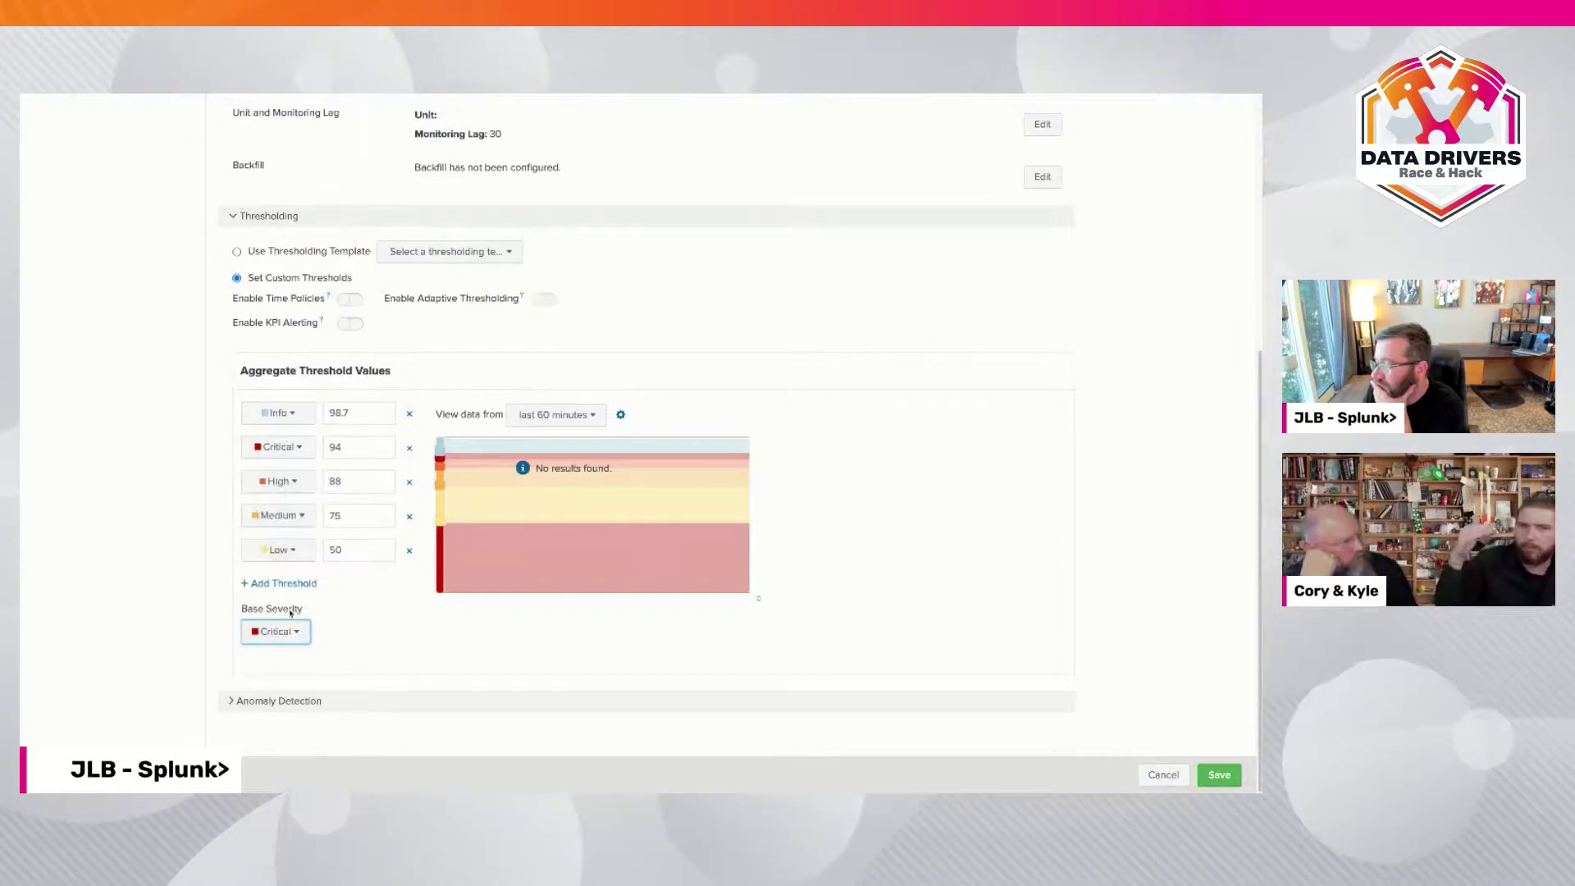
left_click(275, 561)
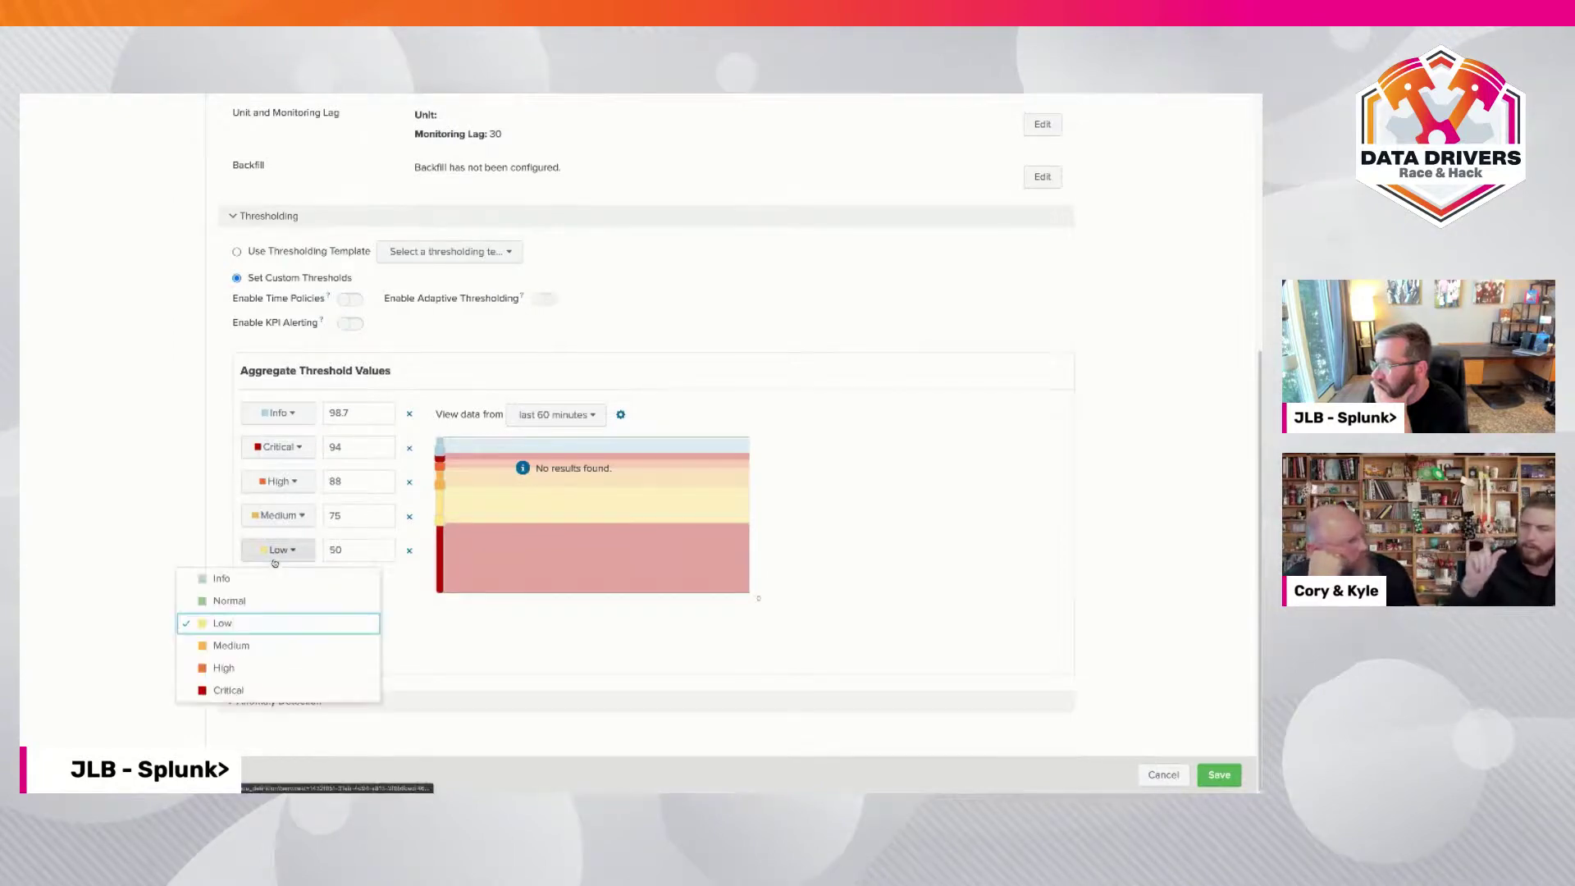
left_click(260, 646)
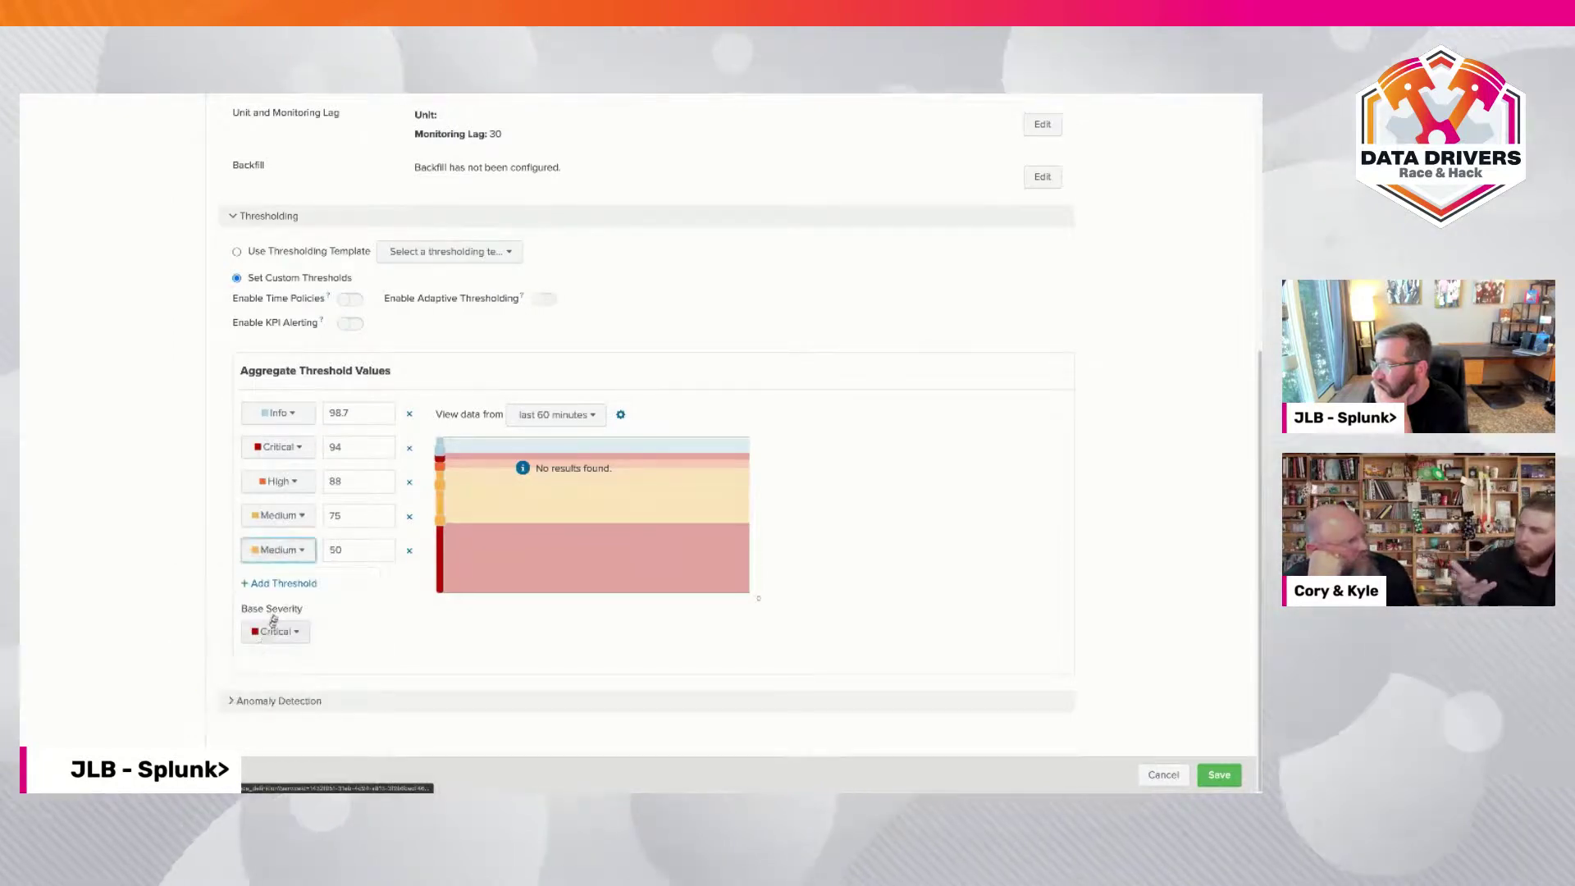
left_click(281, 516)
left_click(271, 589)
Set the severity of the 88 threshold to Normal, the 94 threshold to Medium and the 98.7 threshold to High
left_click(279, 482)
left_click(275, 532)
left_click(279, 448)
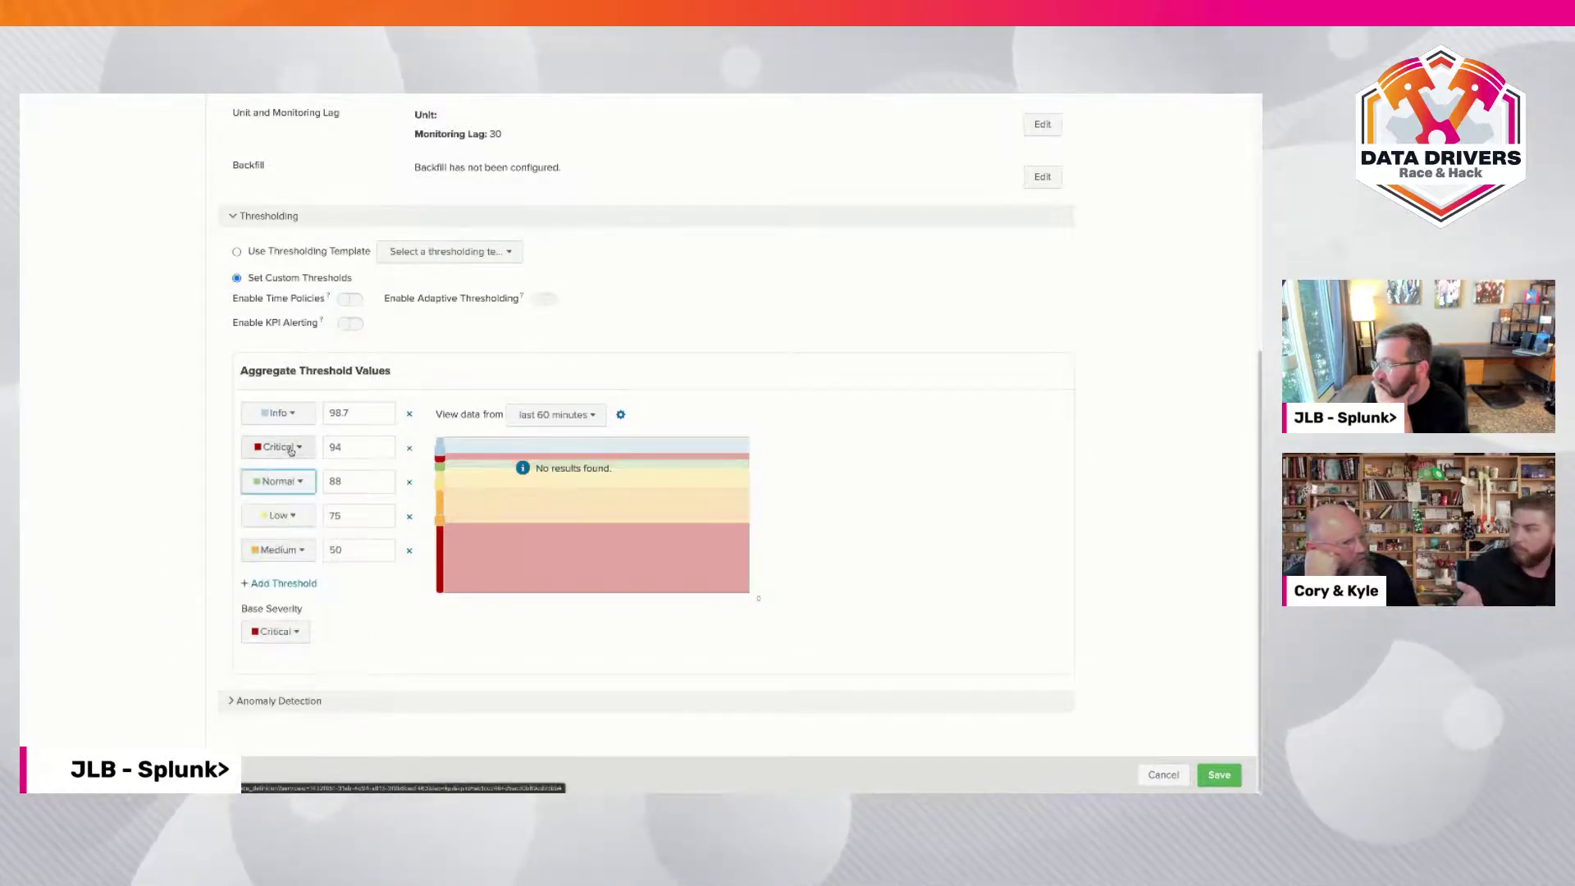
left_click(275, 550)
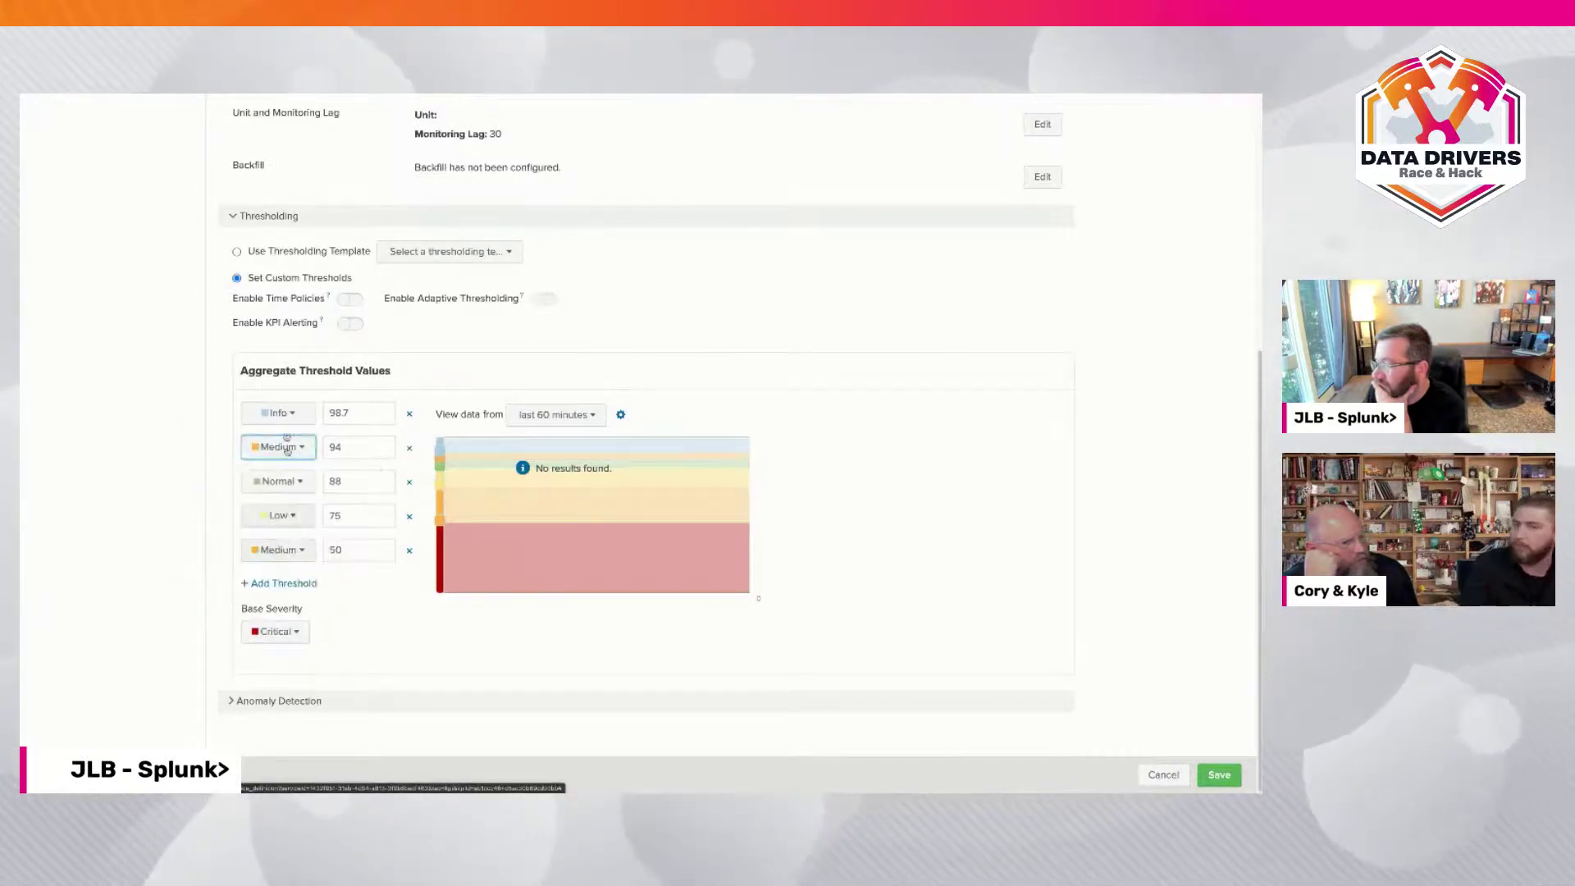
left_click(279, 413)
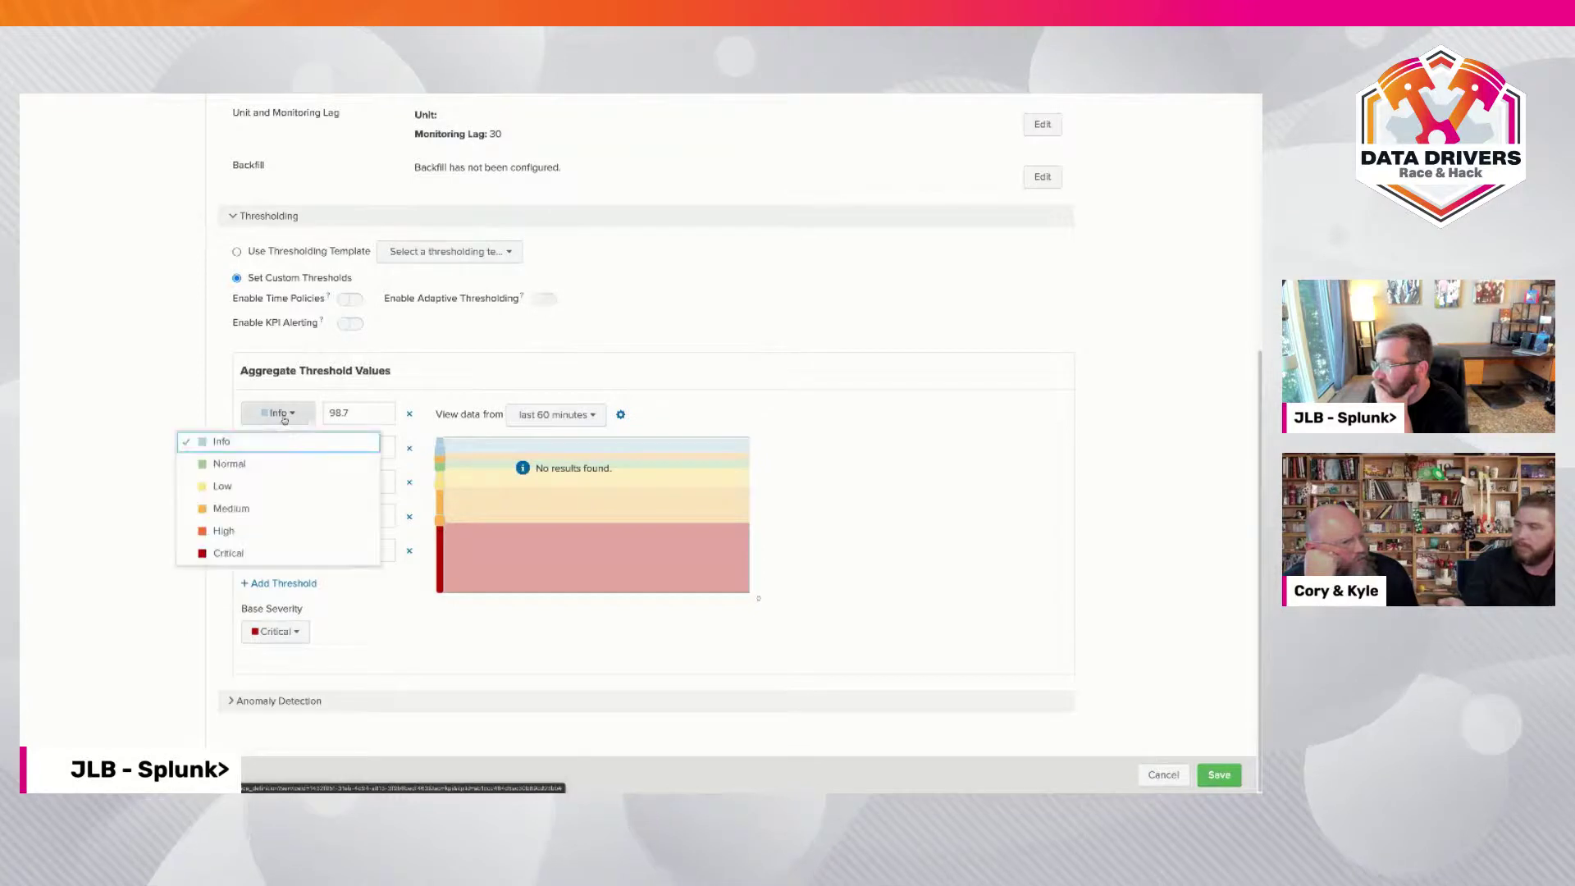
left_click(293, 530)
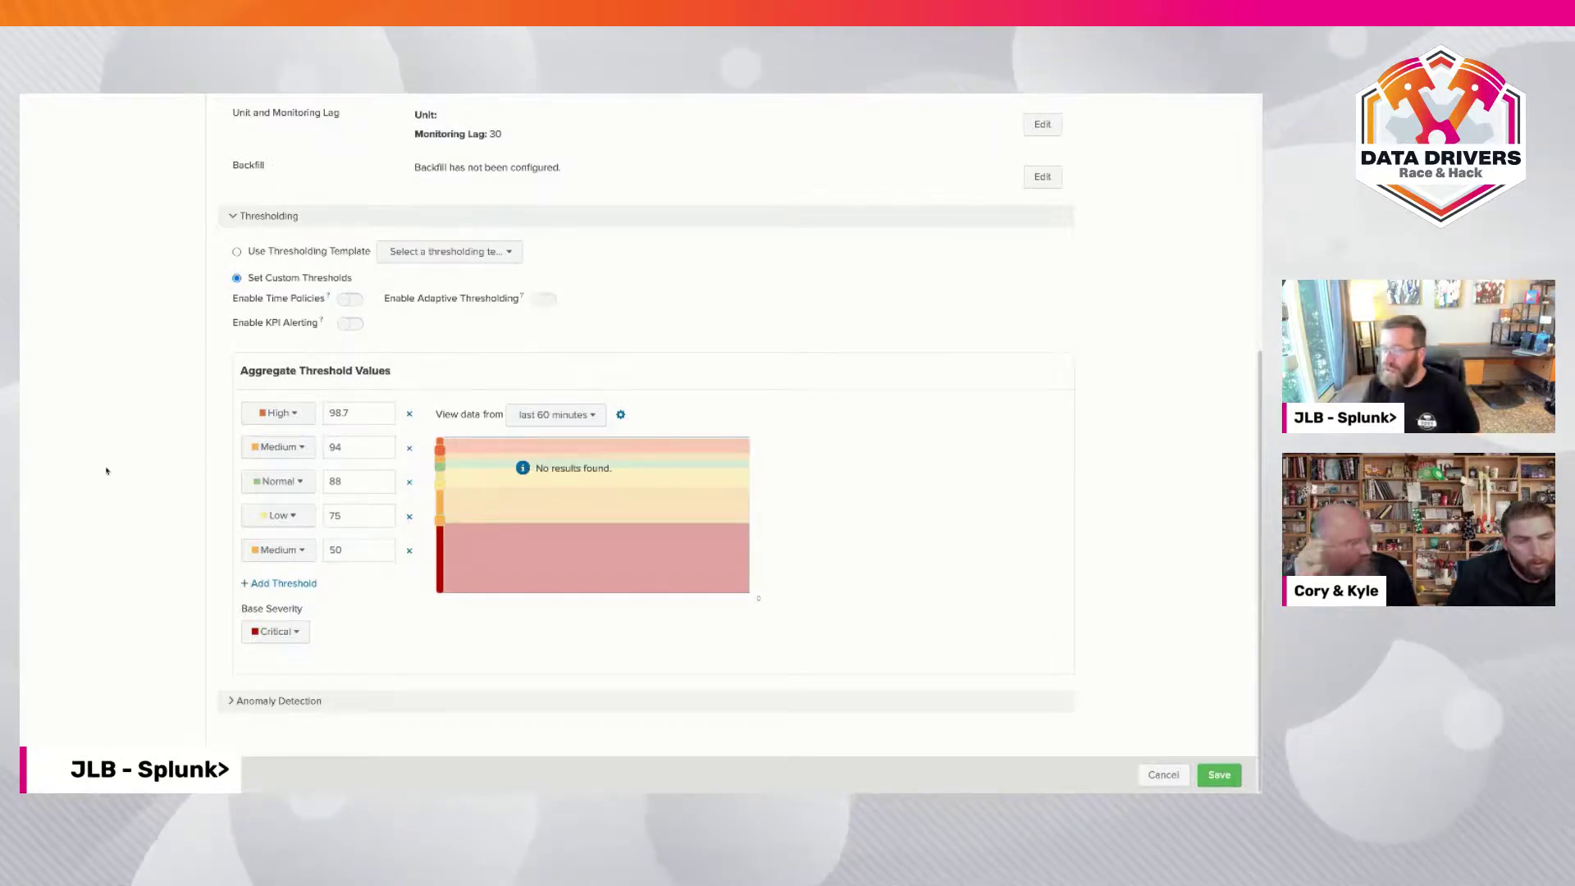
Set the three lowest threshold values to 0.5 for Medium, 0.75 for Low and 0.88 for Normal
double_click(366, 551)
type("0.5")
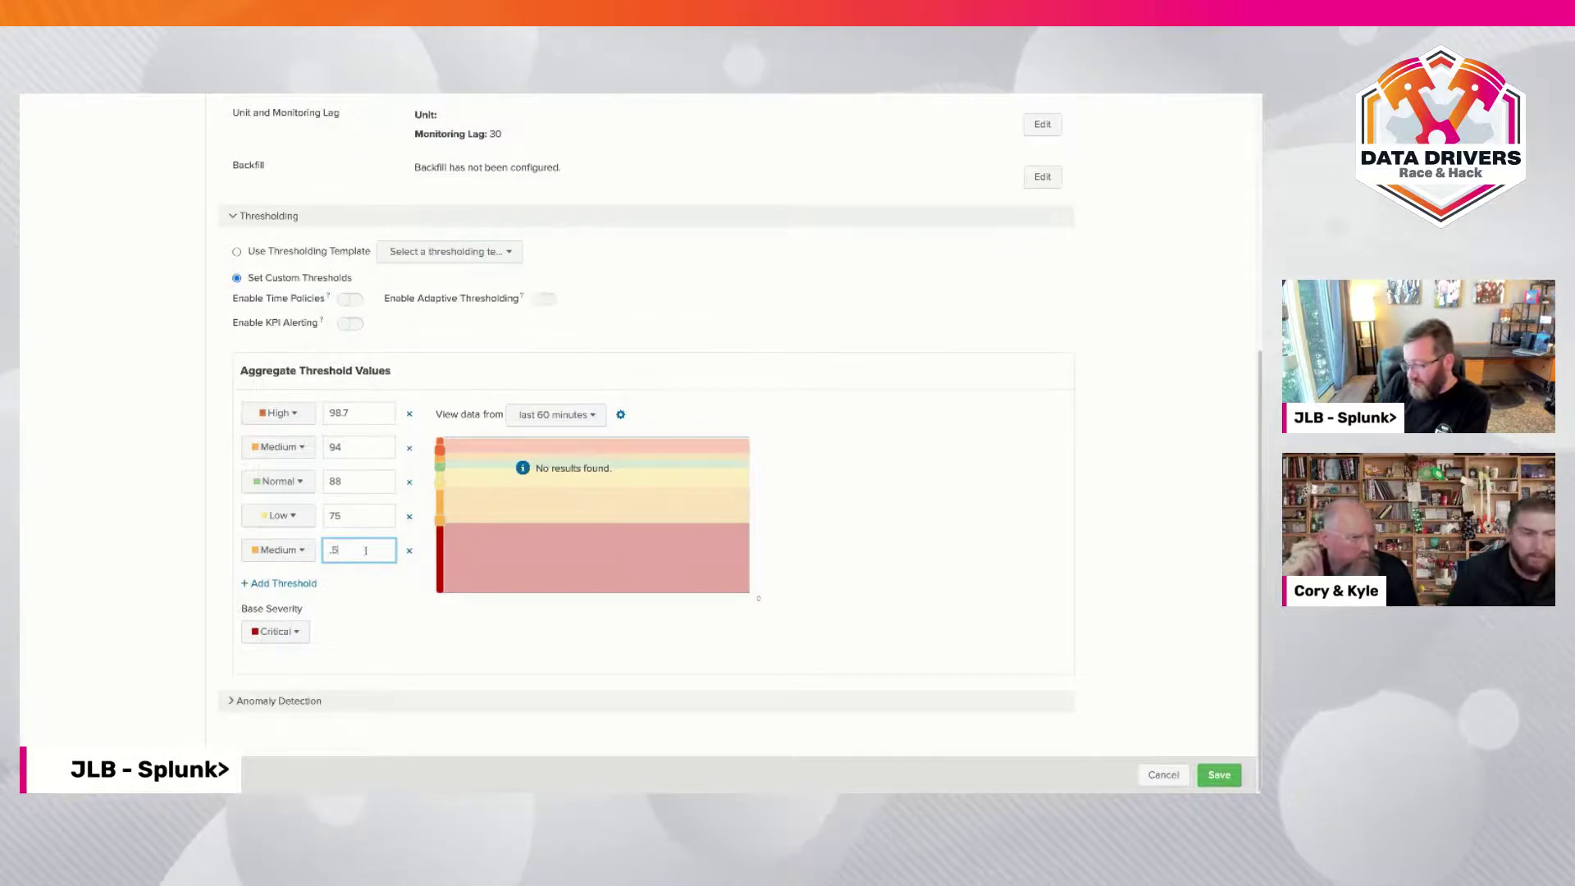
double_click(363, 515)
type(".7")
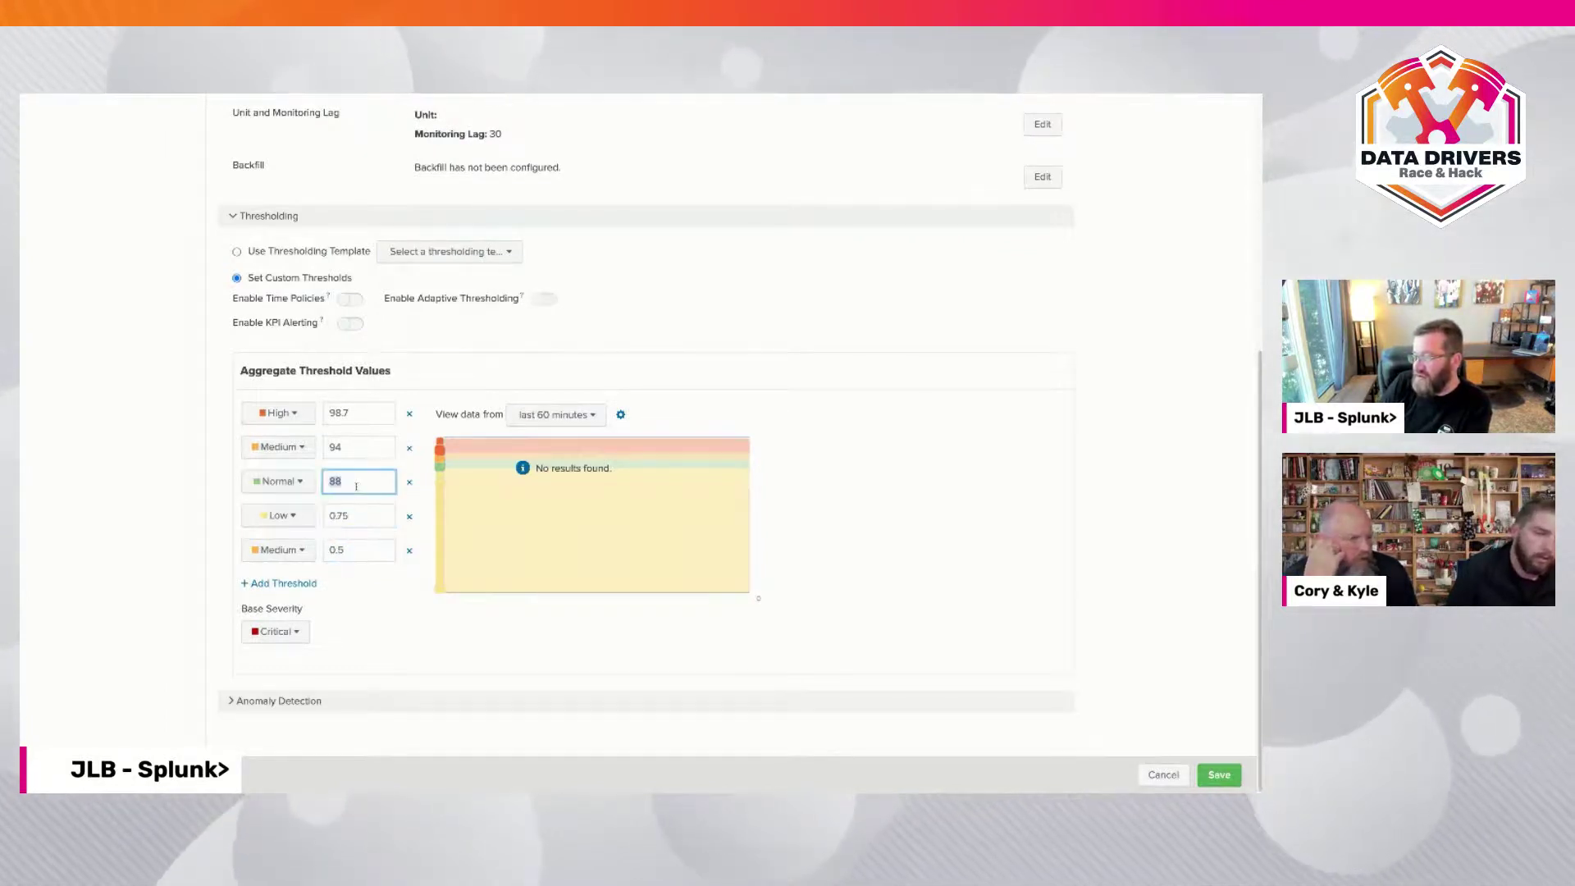
double_click(356, 483)
type(".8")
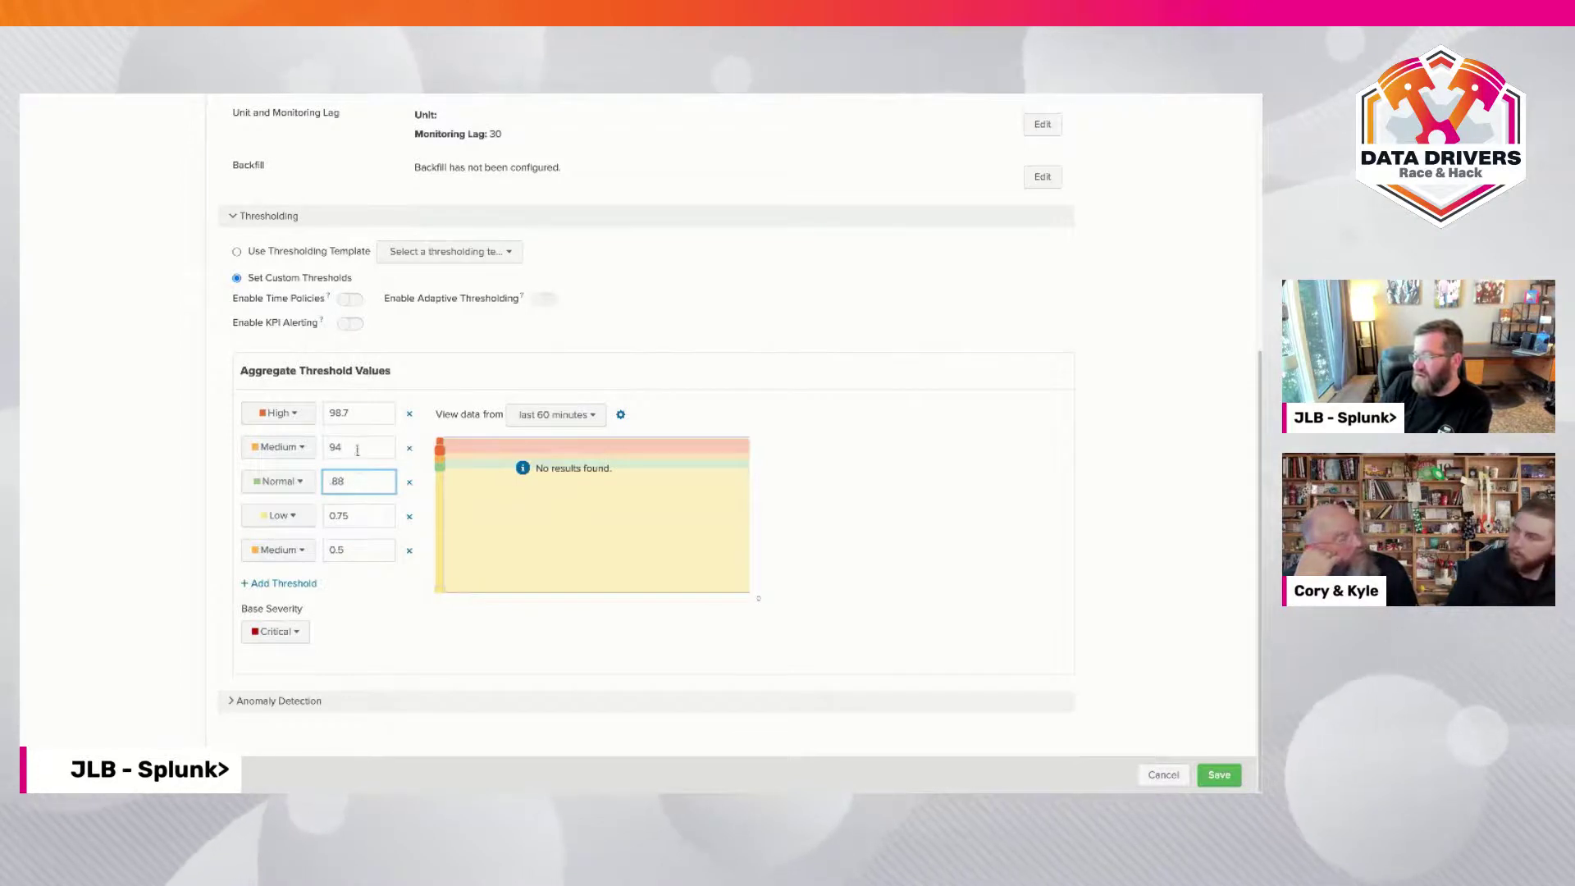
Set the Medium threshold above Normal to 0.9 and the High threshold to 0.98
double_click(356, 448)
type("3")
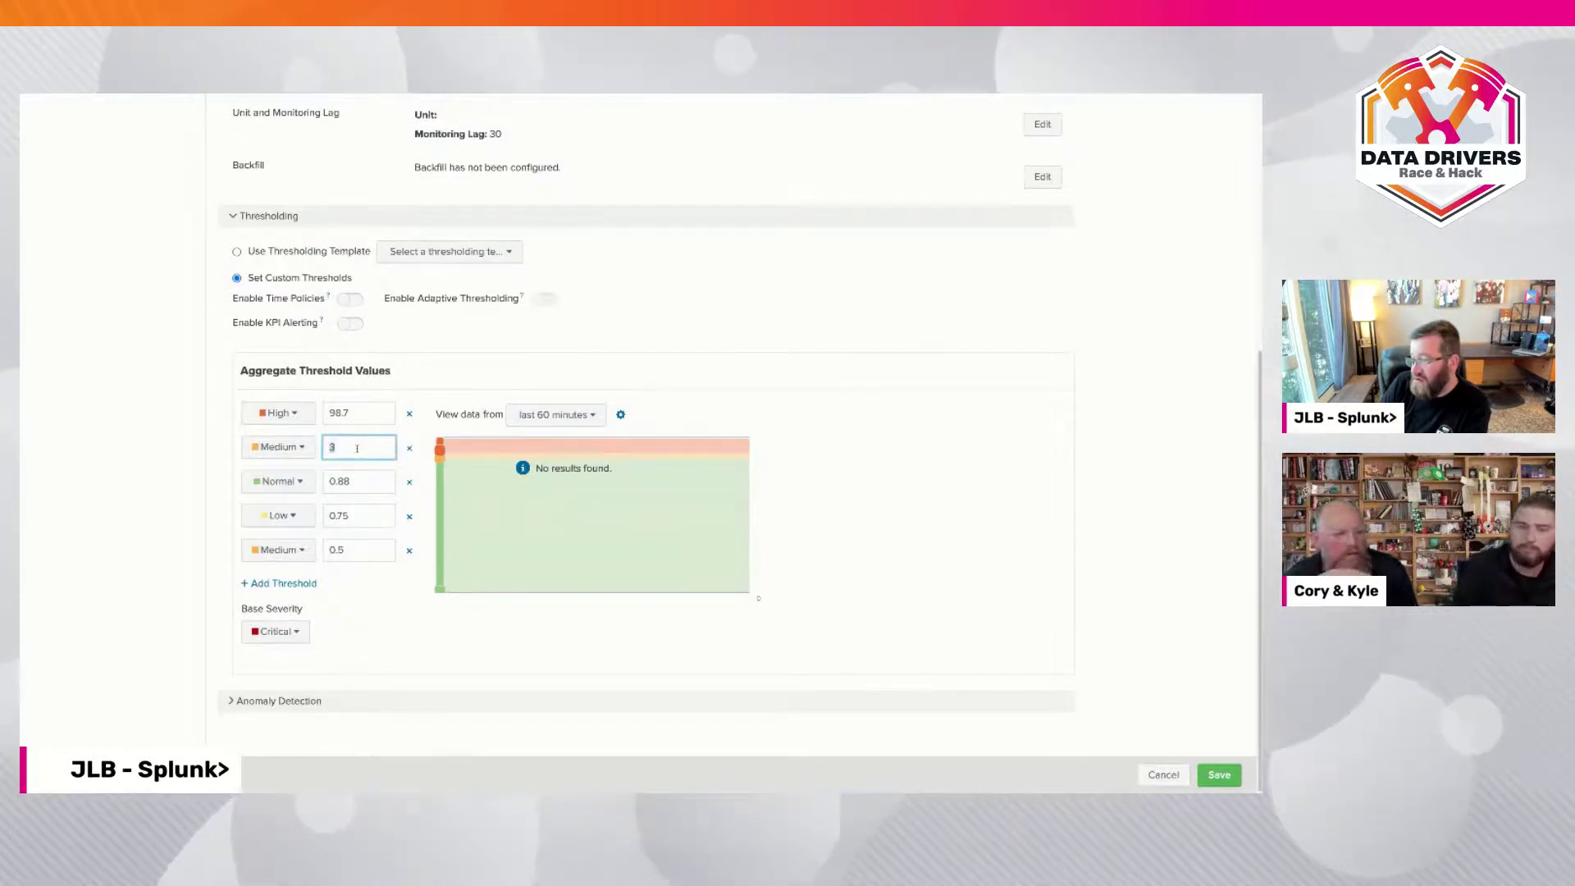
key("BackSpace")
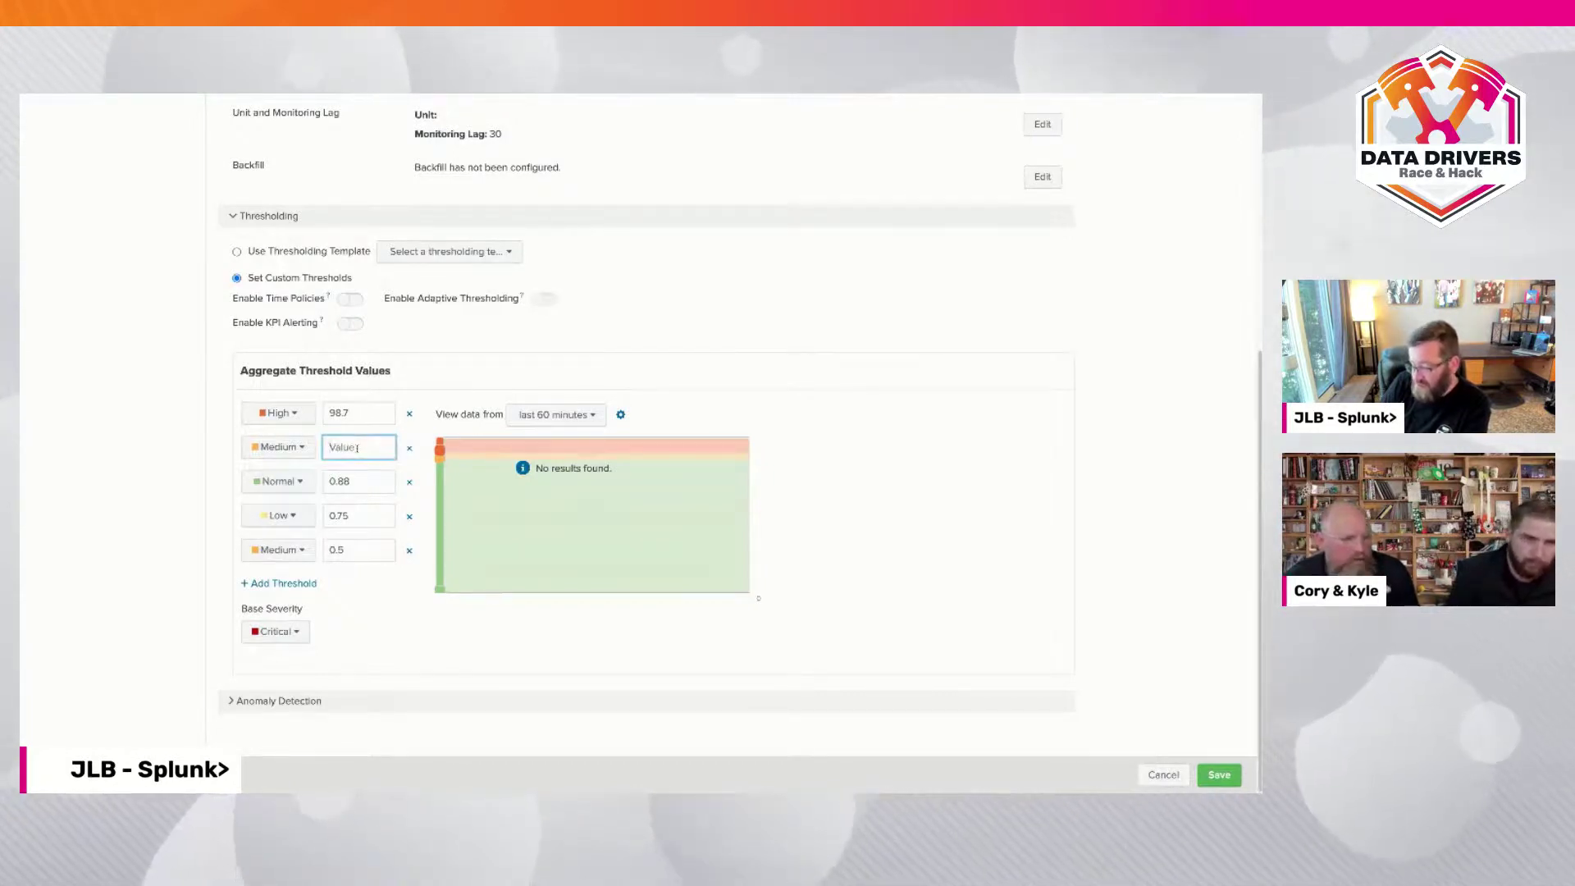
type(".9")
double_click(360, 414)
key("BackSpace")
type(".87")
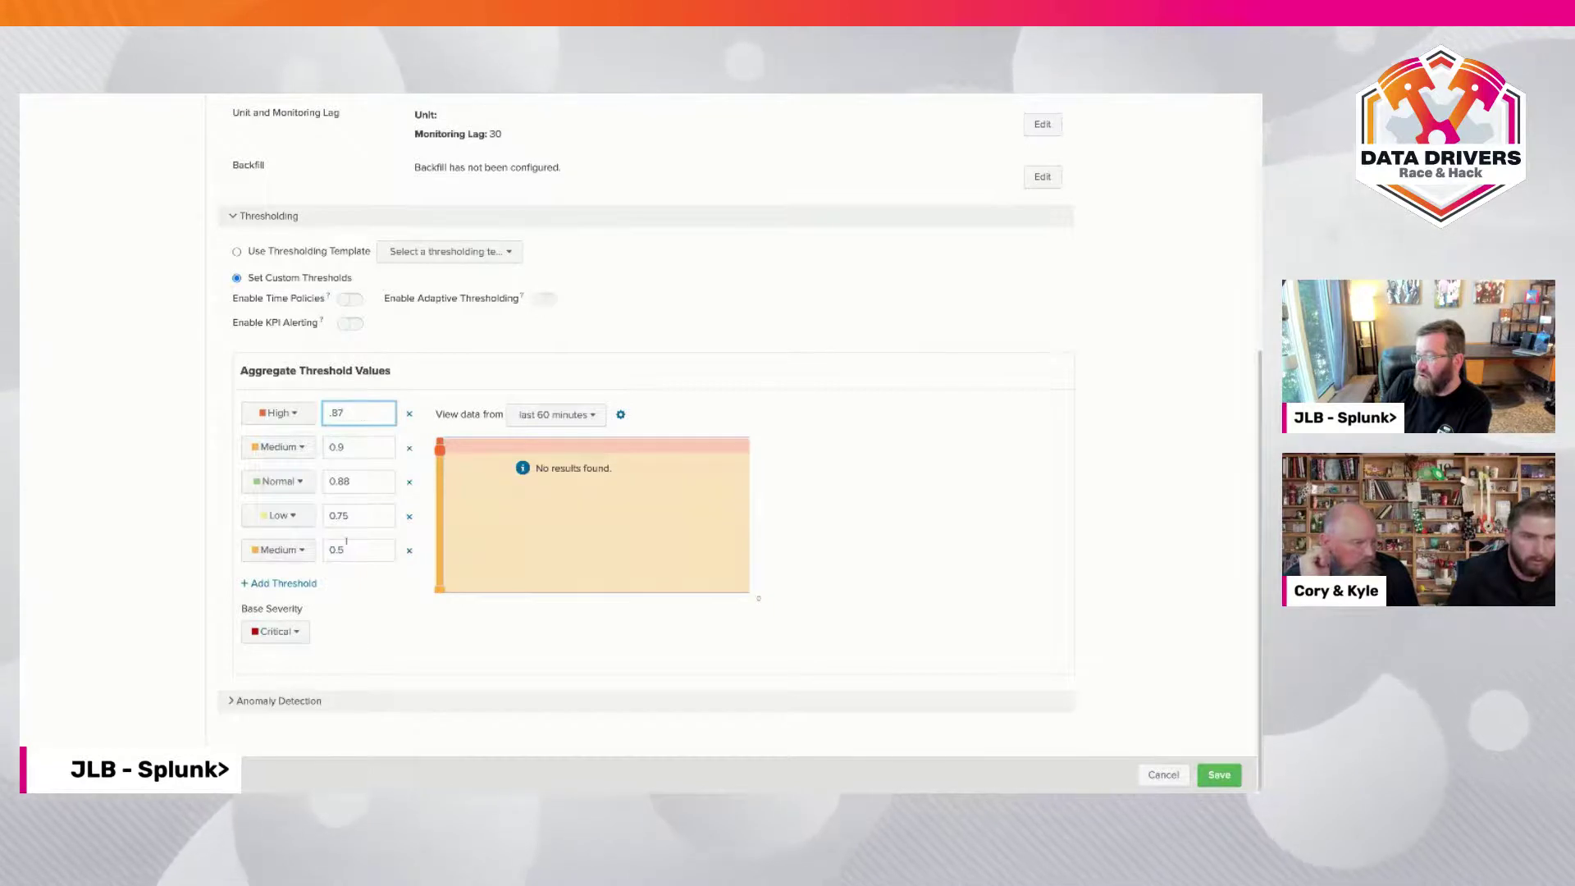
key("BackSpace")
key("BackSpace")
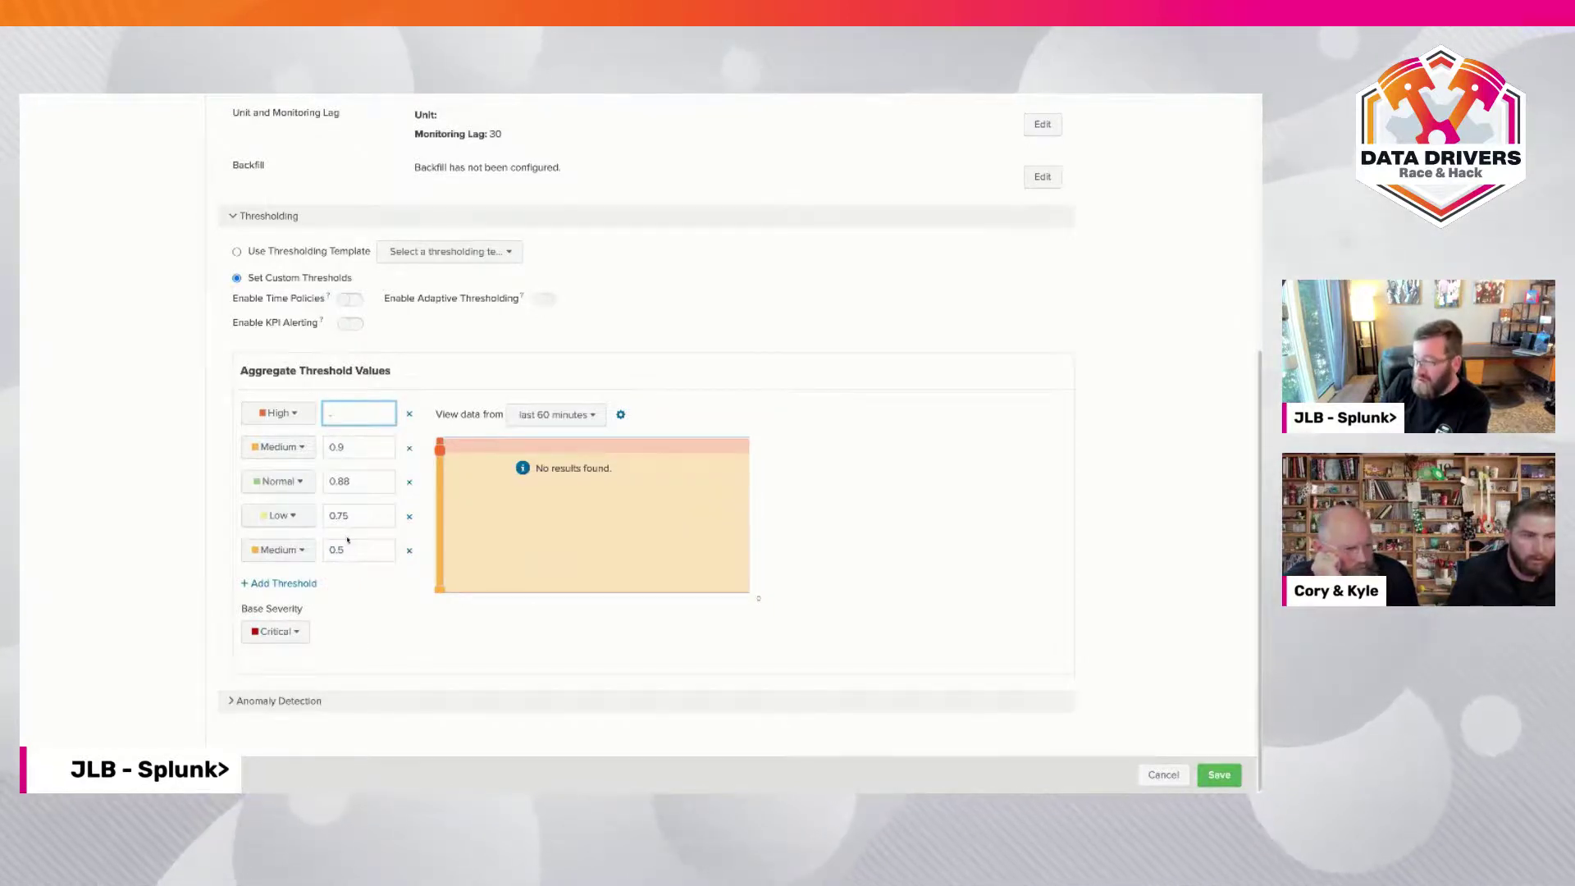
type("98")
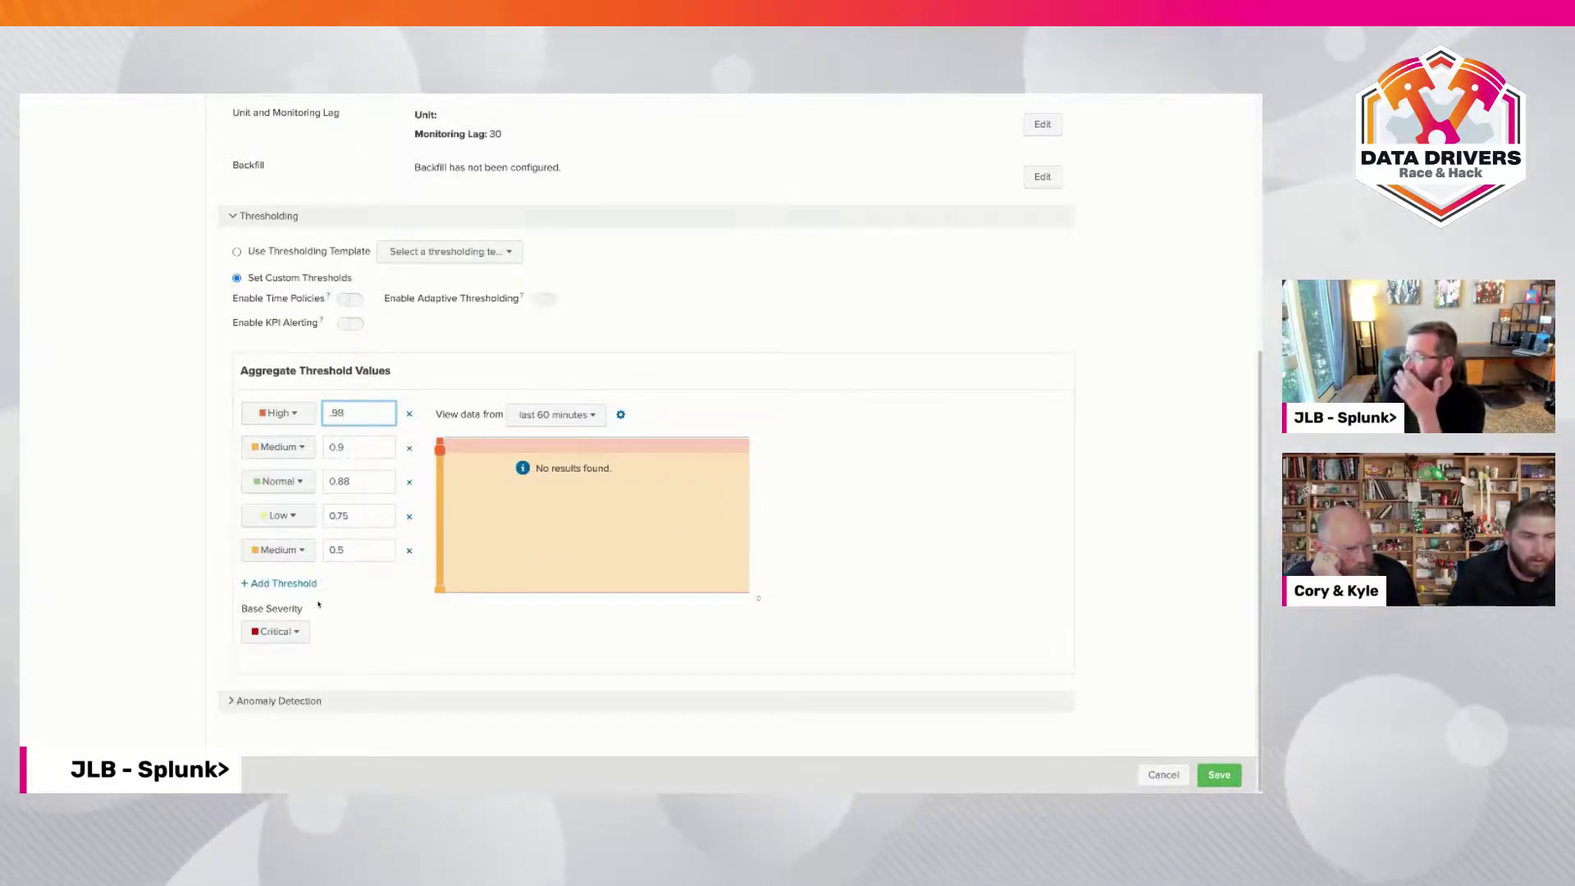
left_click(320, 604)
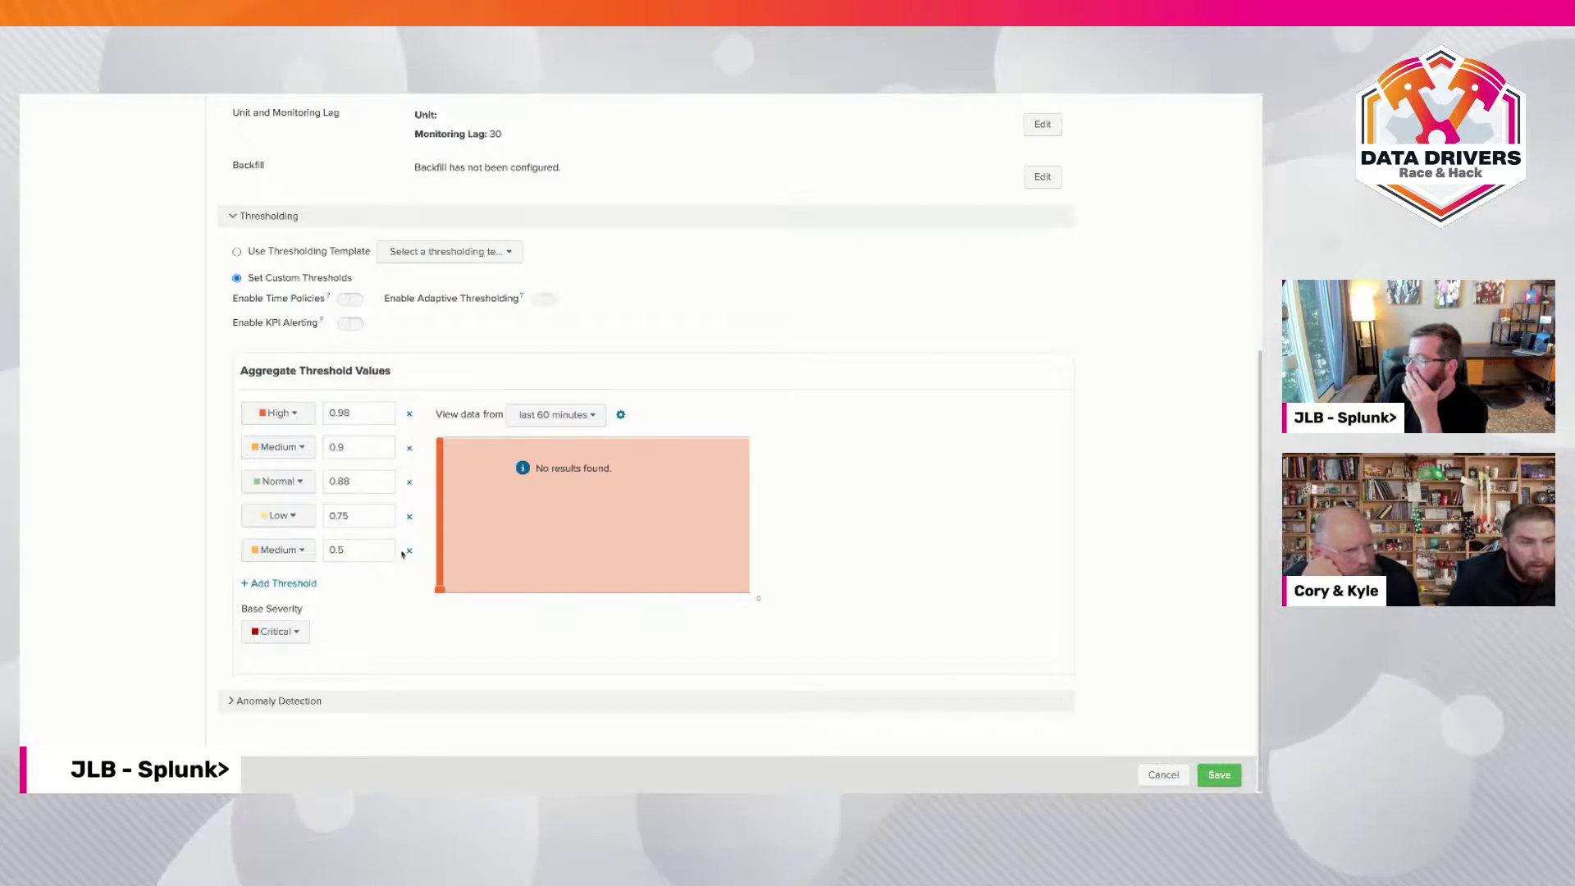
Delete the High and Medium thresholds above Normal, and set the 0.5 threshold's severity to Critical
left_click(410, 416)
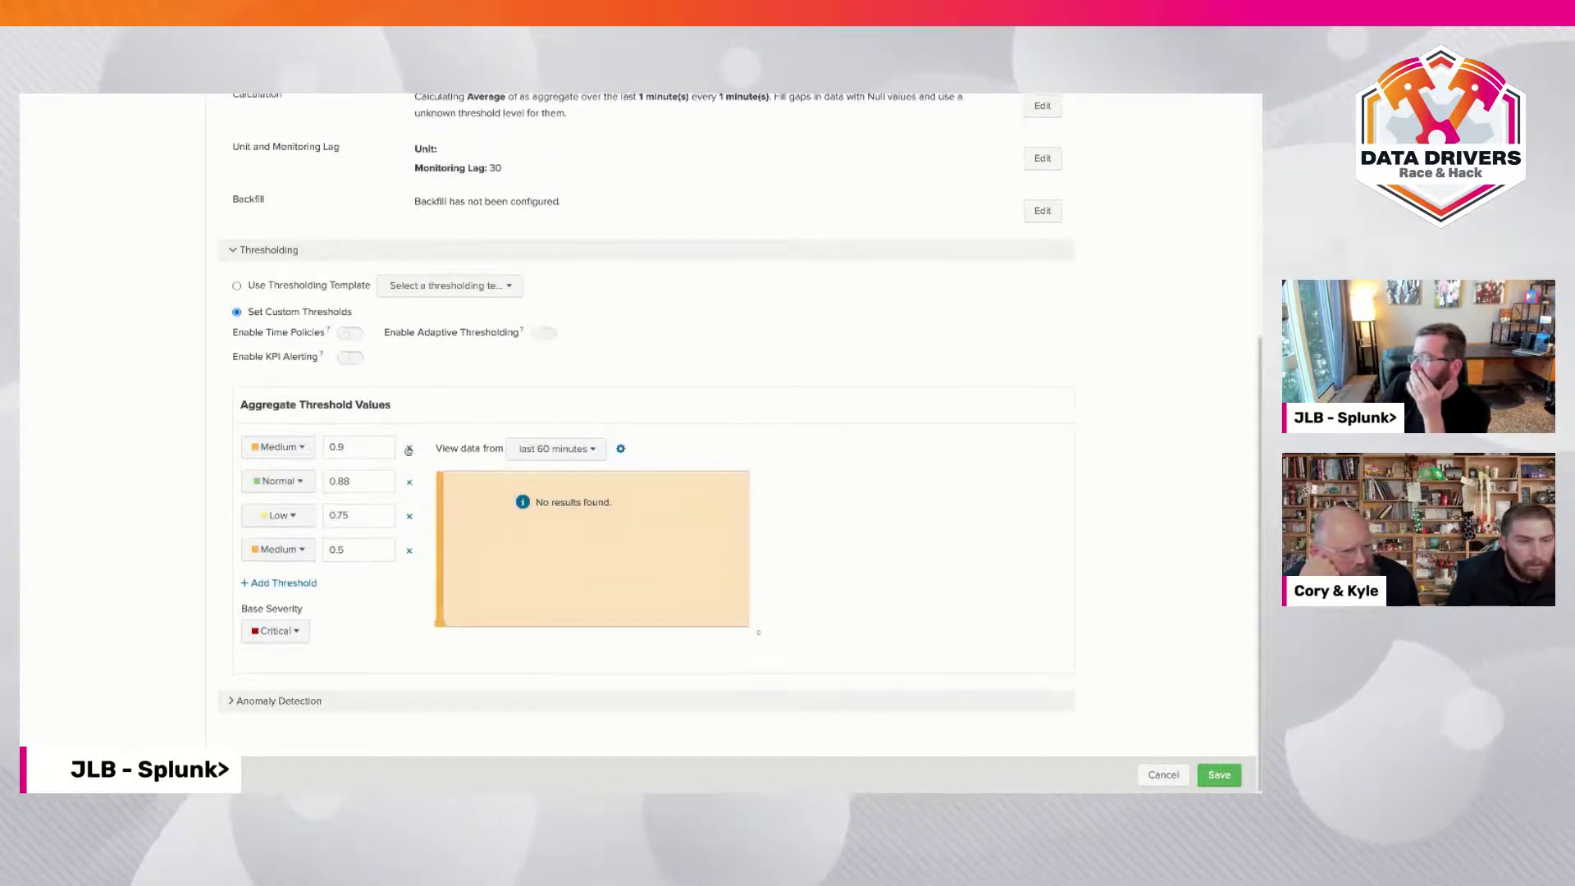
left_click(410, 449)
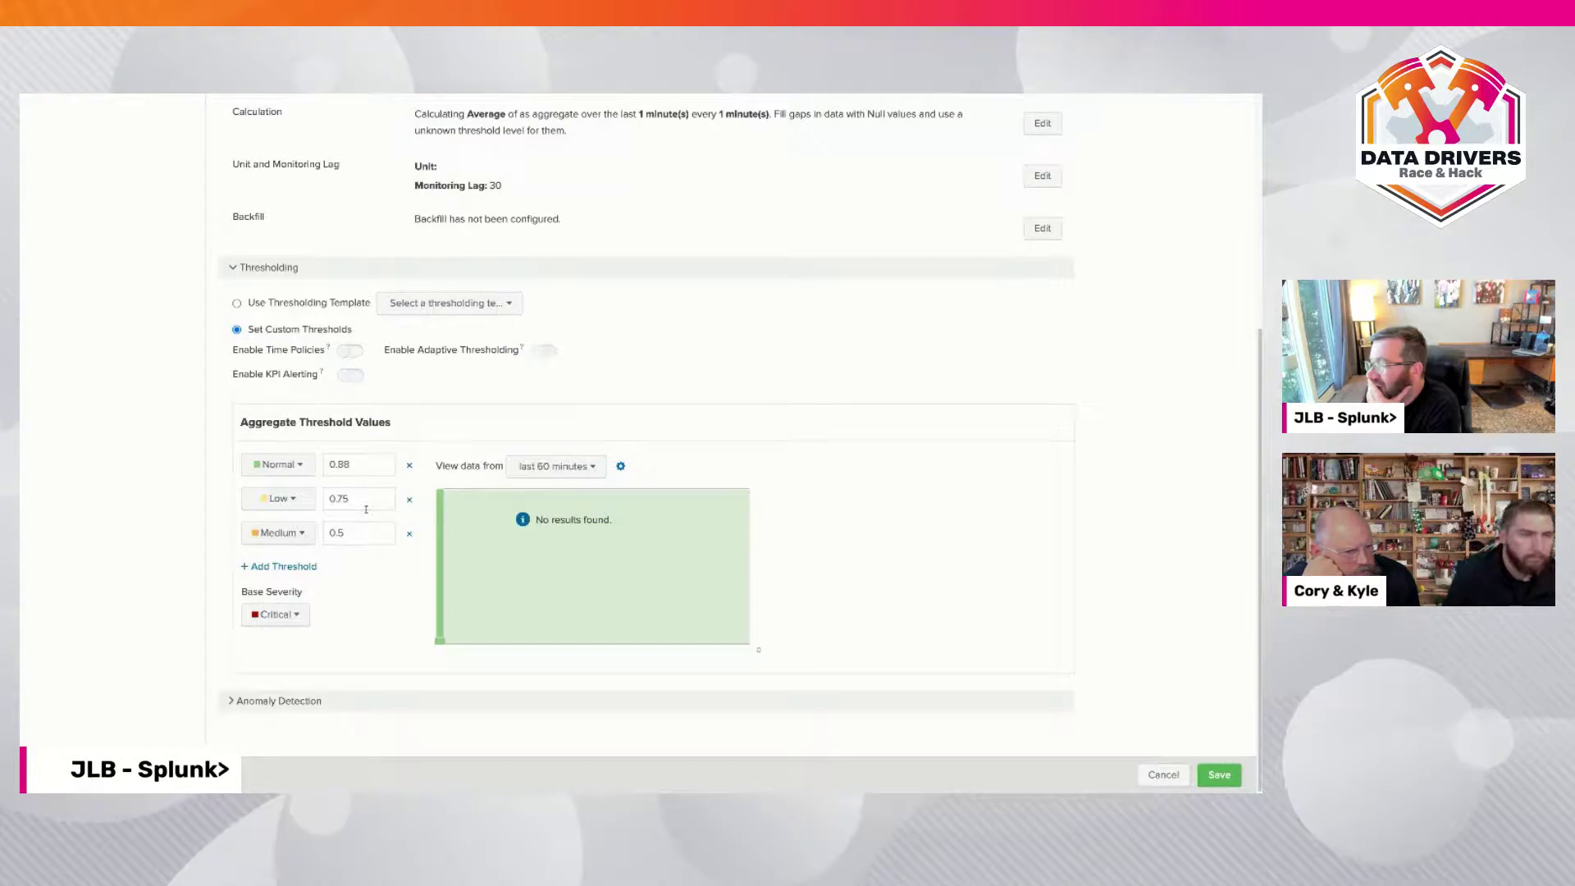
left_click(278, 533)
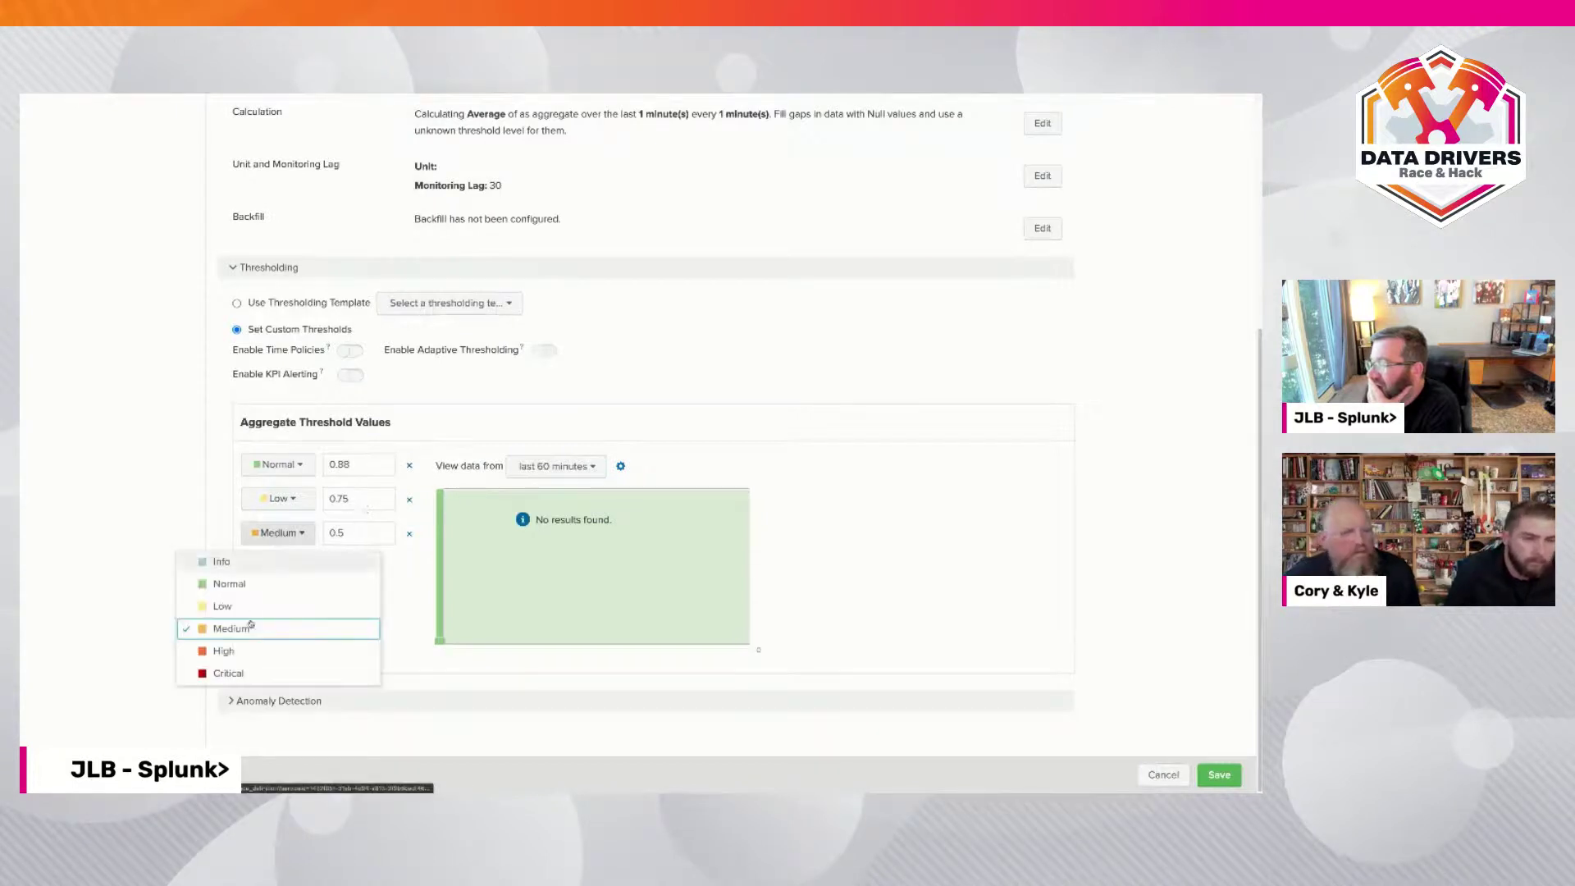
left_click(247, 672)
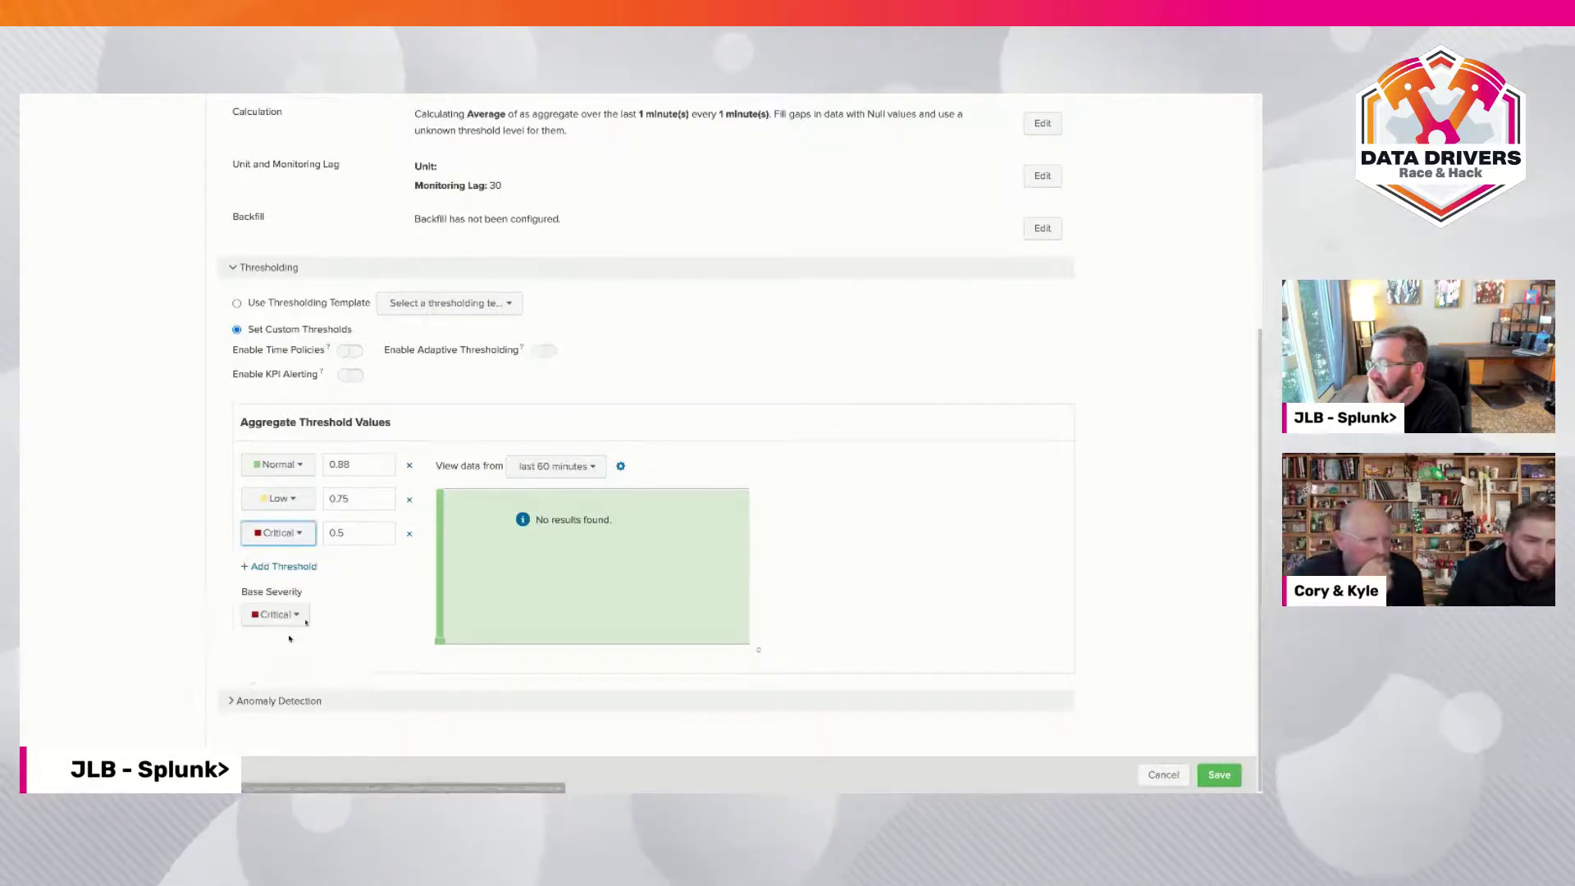
left_click(302, 502)
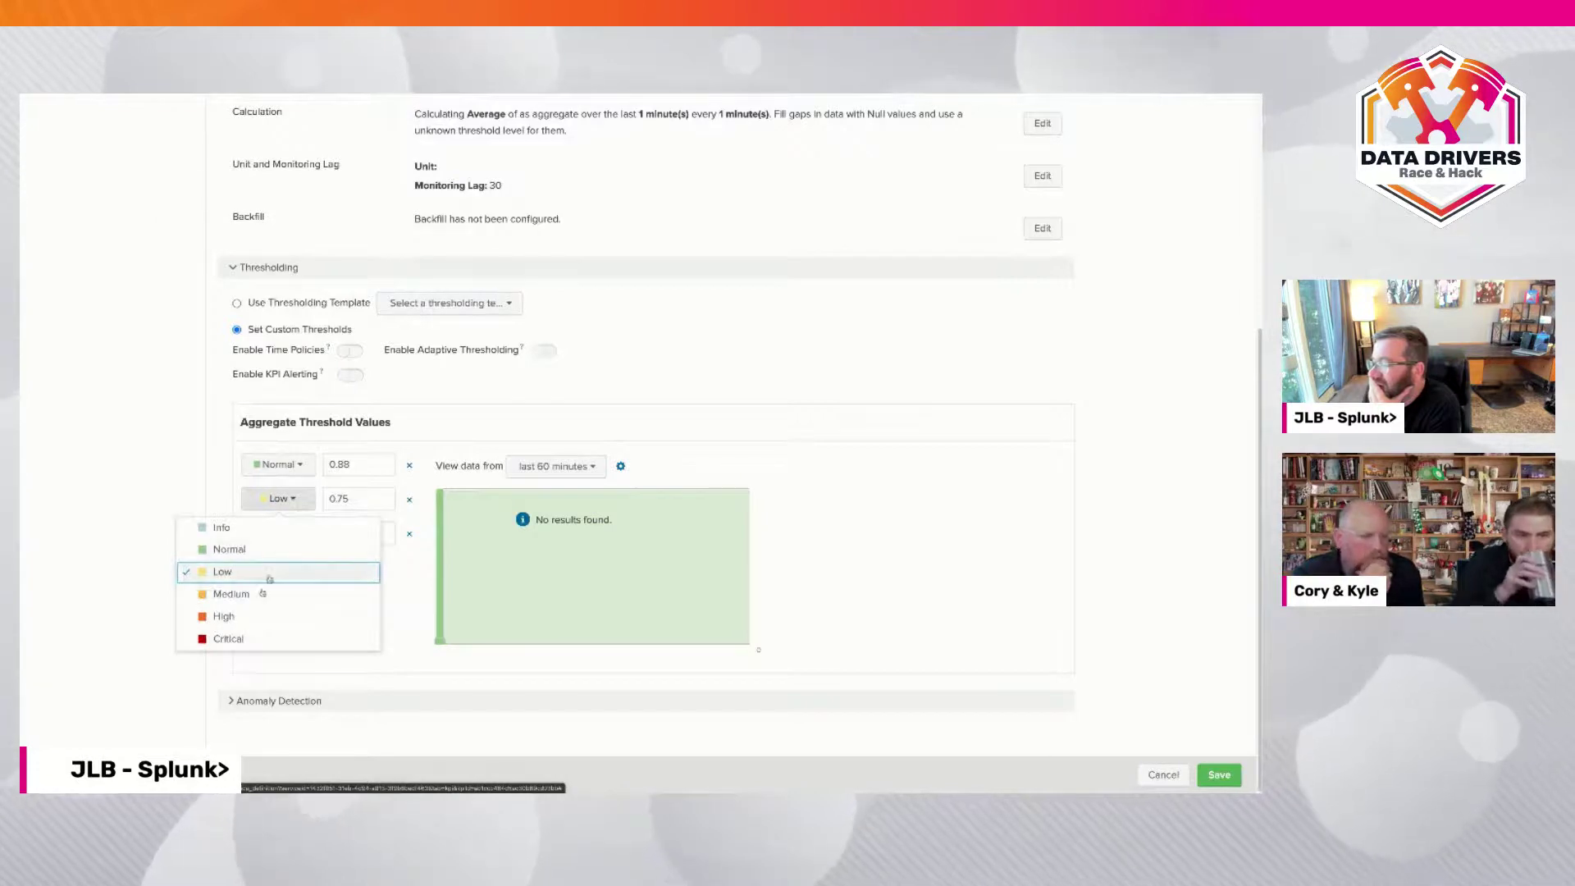
left_click(356, 500)
Set the Critical threshold value to 0.2 and the Low threshold value to 0.54, keeping Normal at 0.88
left_click(357, 529)
key("BackSpace")
key("BackSpace")
key("BackSpace")
type("2")
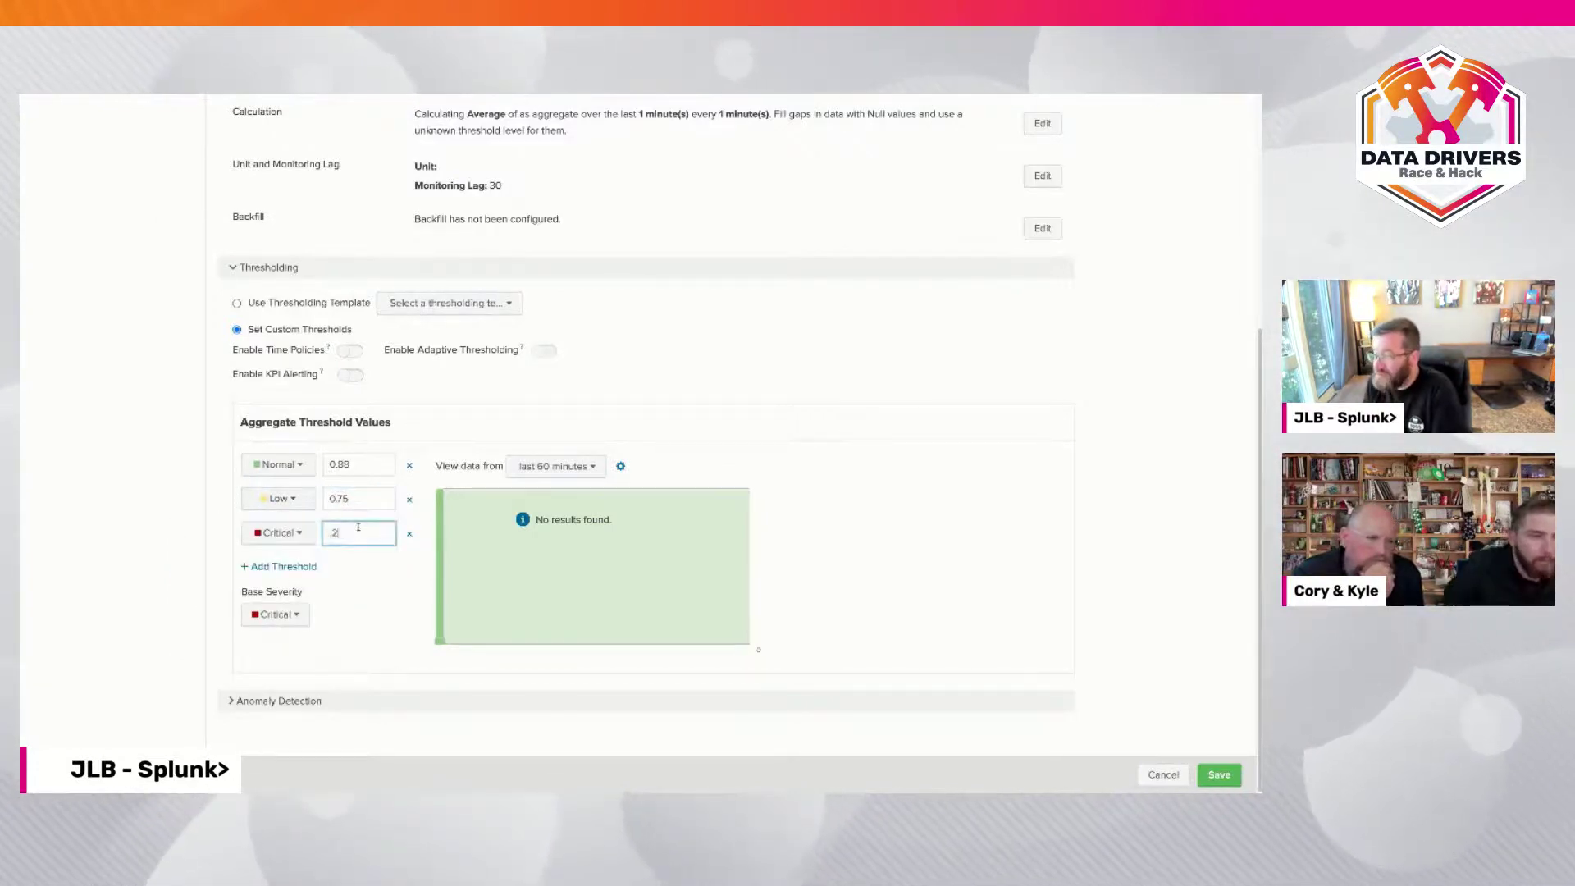
key("BackSpace")
type("0.2")
double_click(359, 497)
key("BackSpace")
type(".54")
double_click(363, 469)
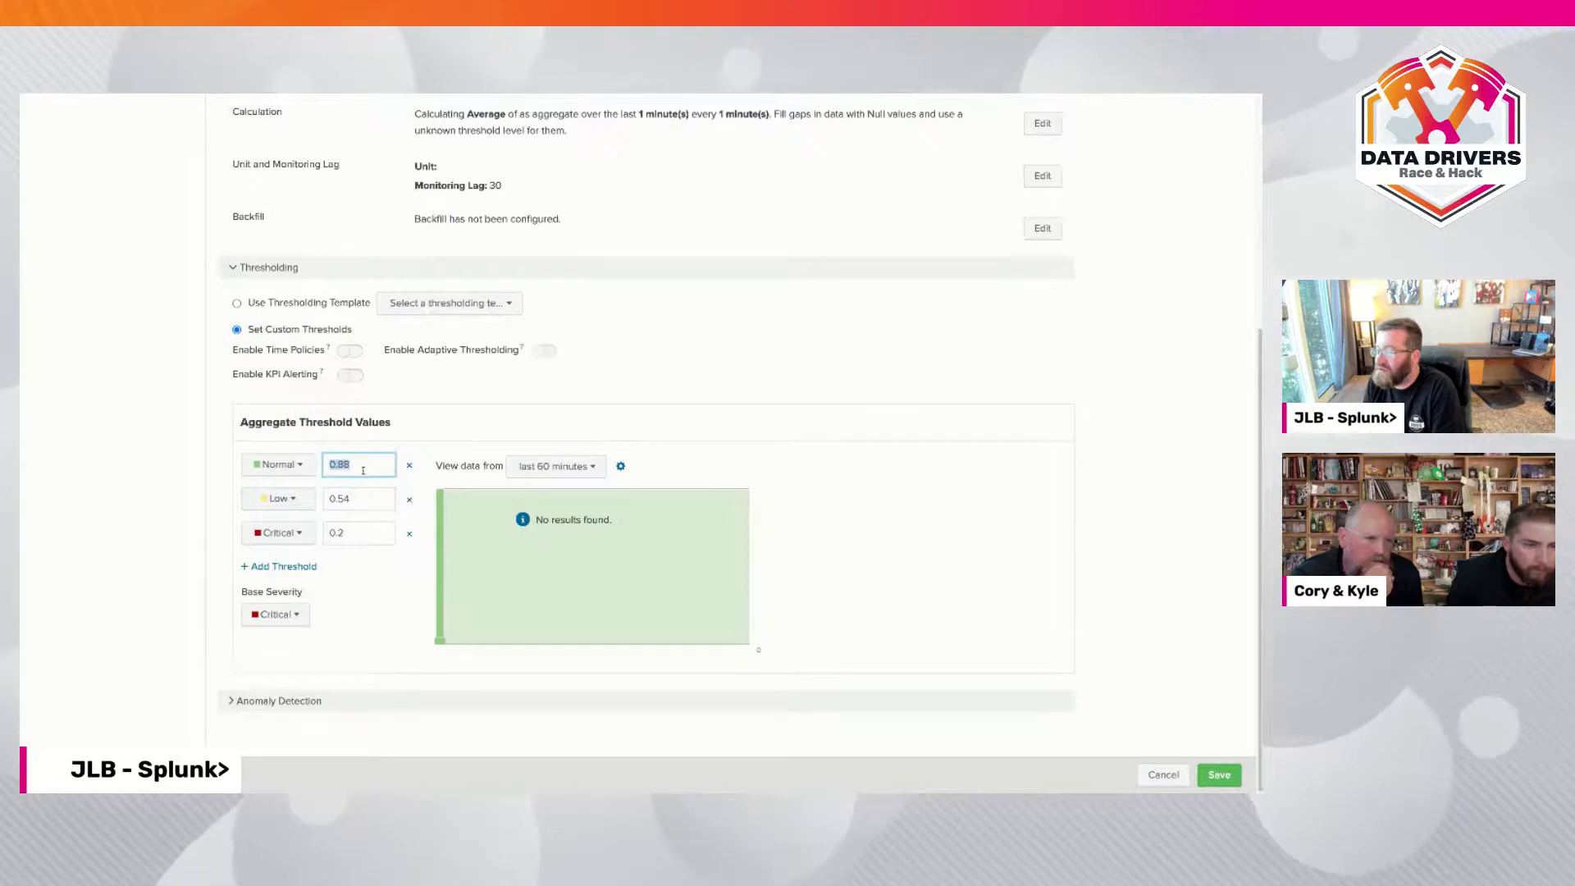
double_click(363, 469)
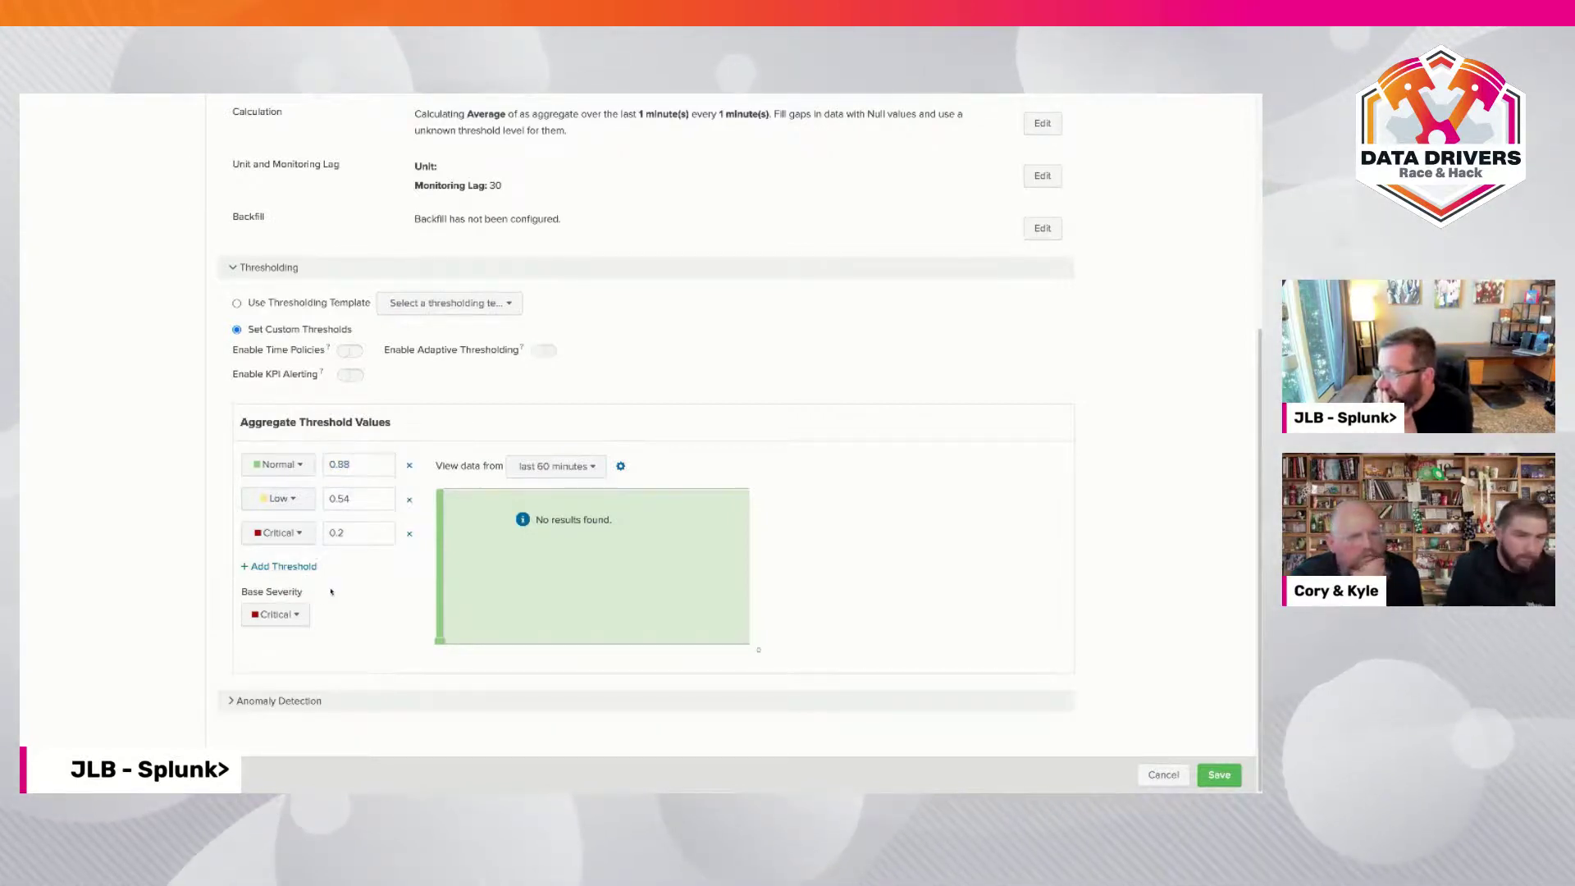
Set the base severity to Info and take the browser window out of full screen
left_click(300, 614)
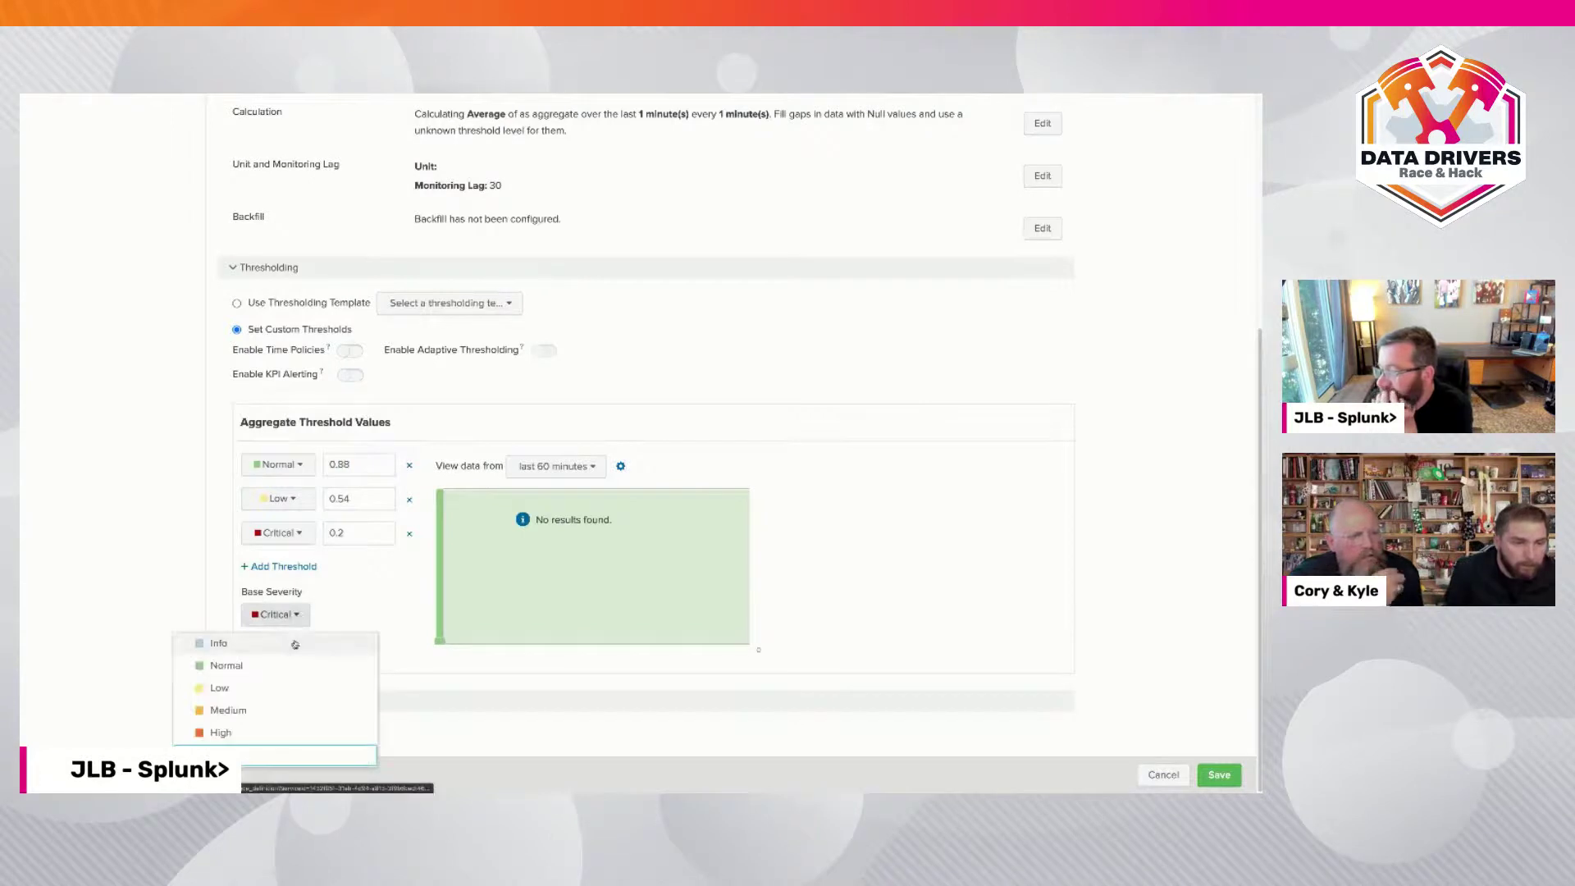
left_click(288, 647)
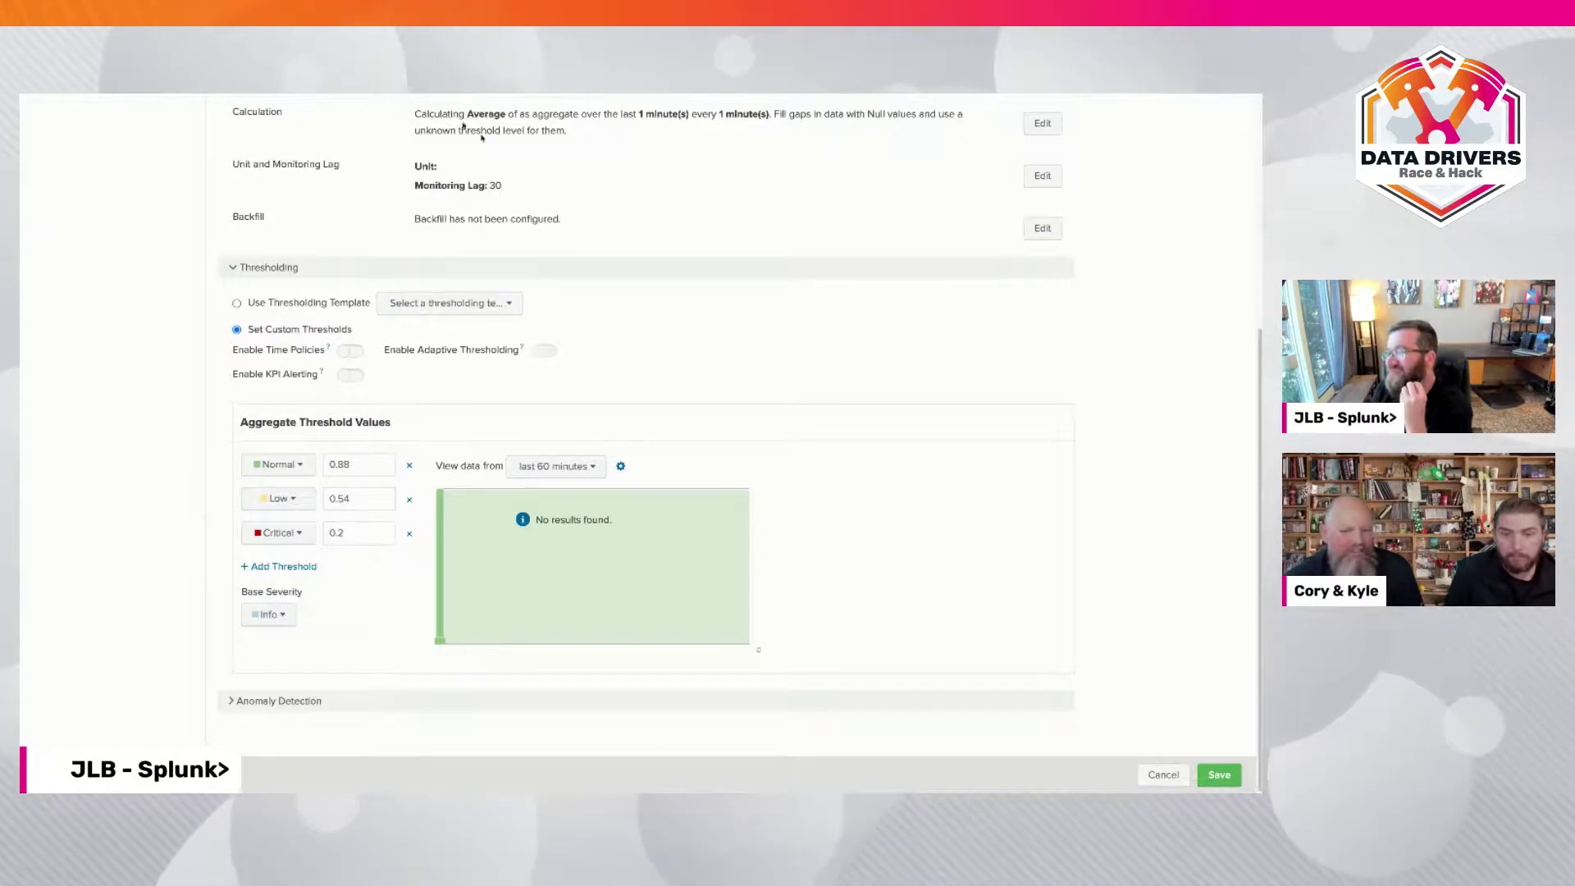
mouse_move(81, 97)
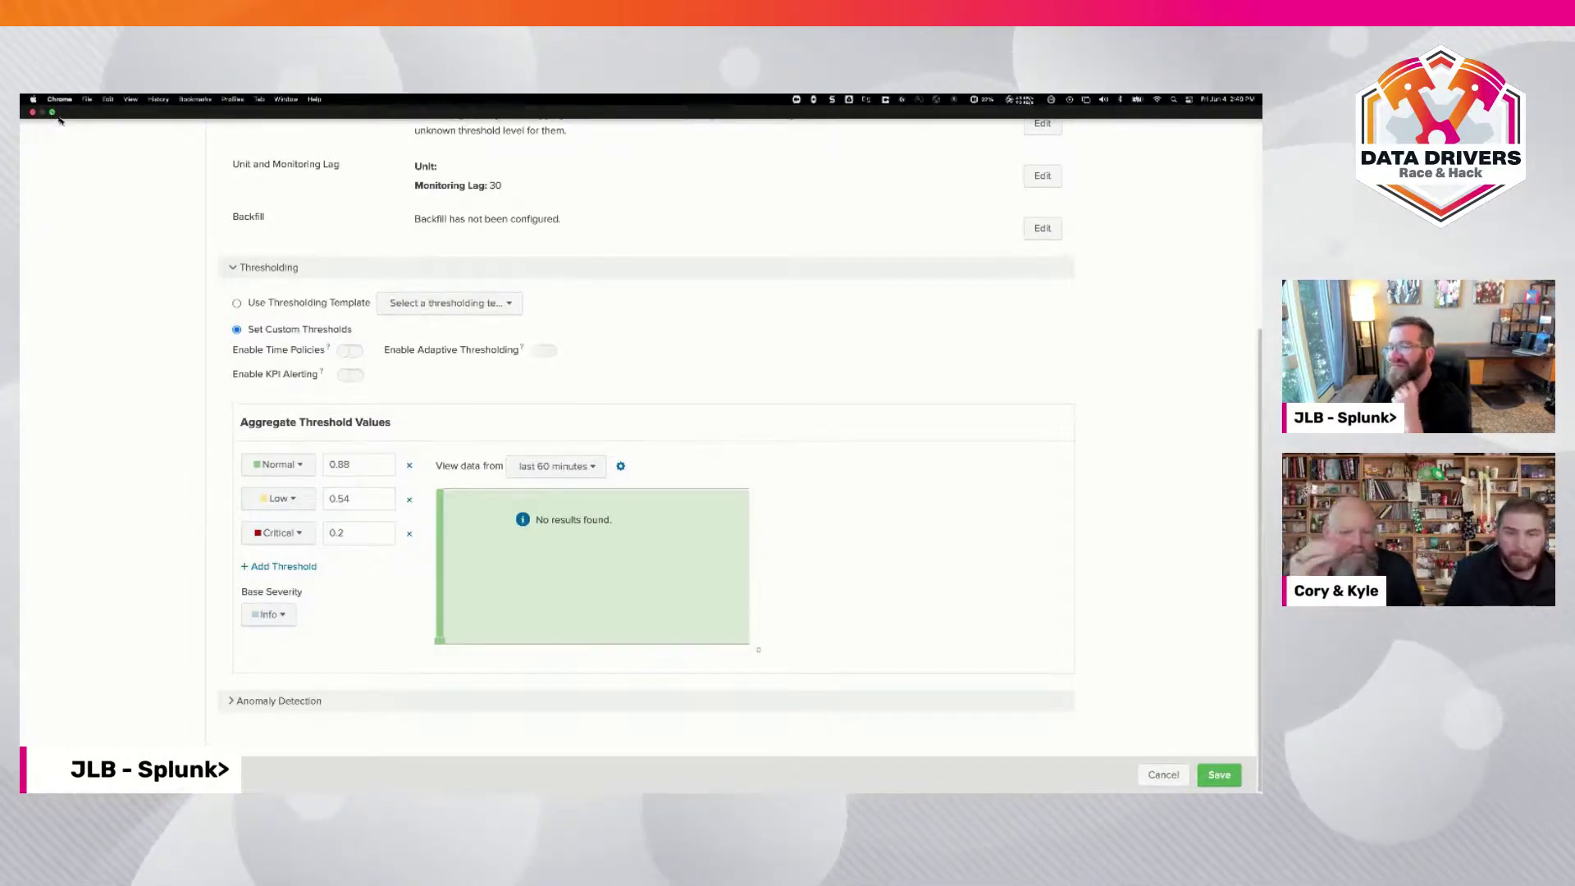
left_click(52, 112)
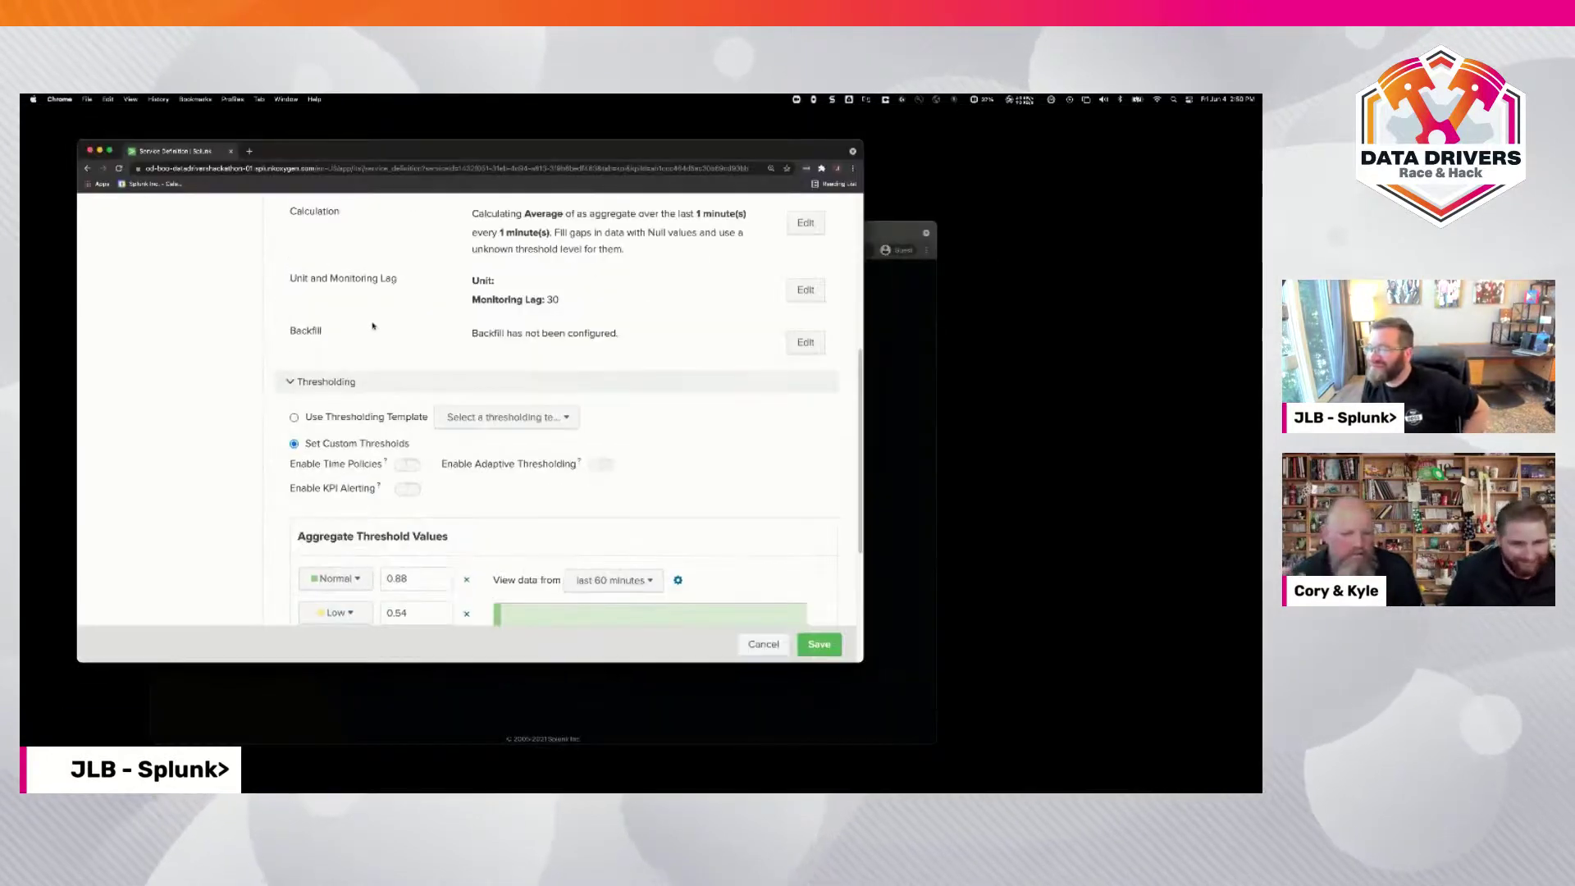